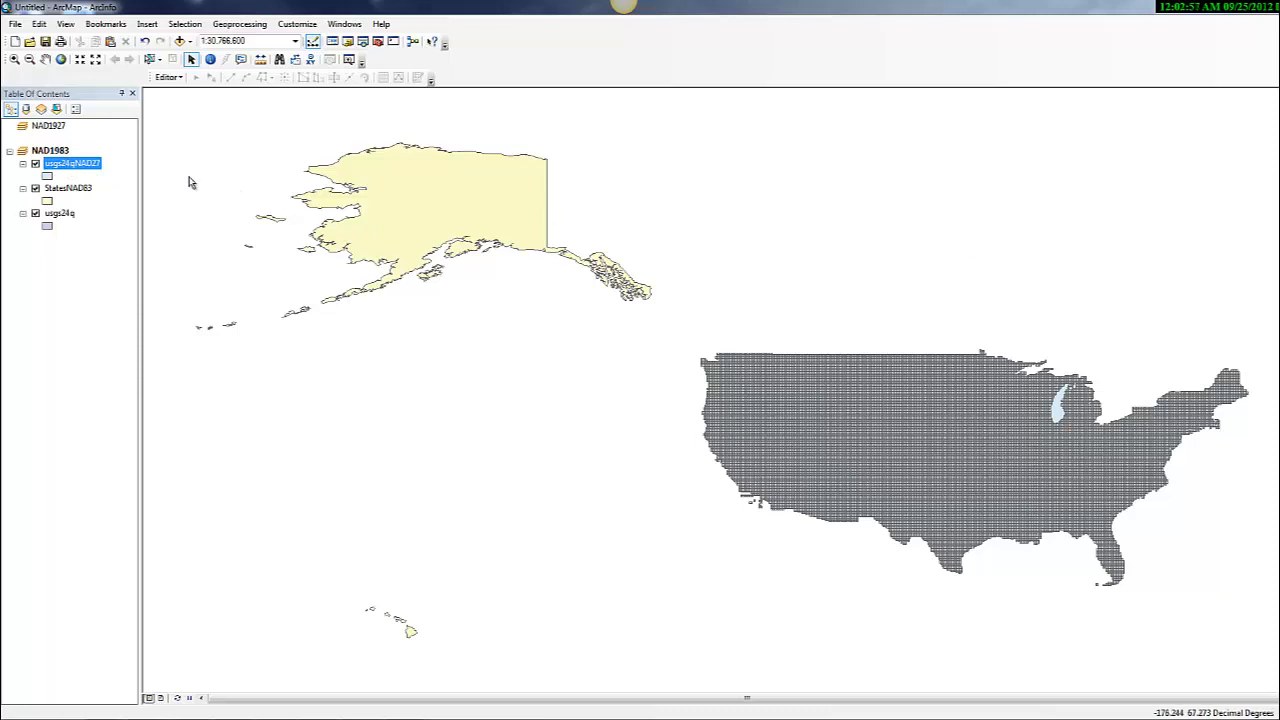
Open the attribute table of the usgs24qNAD27 layer and add a Double field named XNAD27
right_click(96, 168)
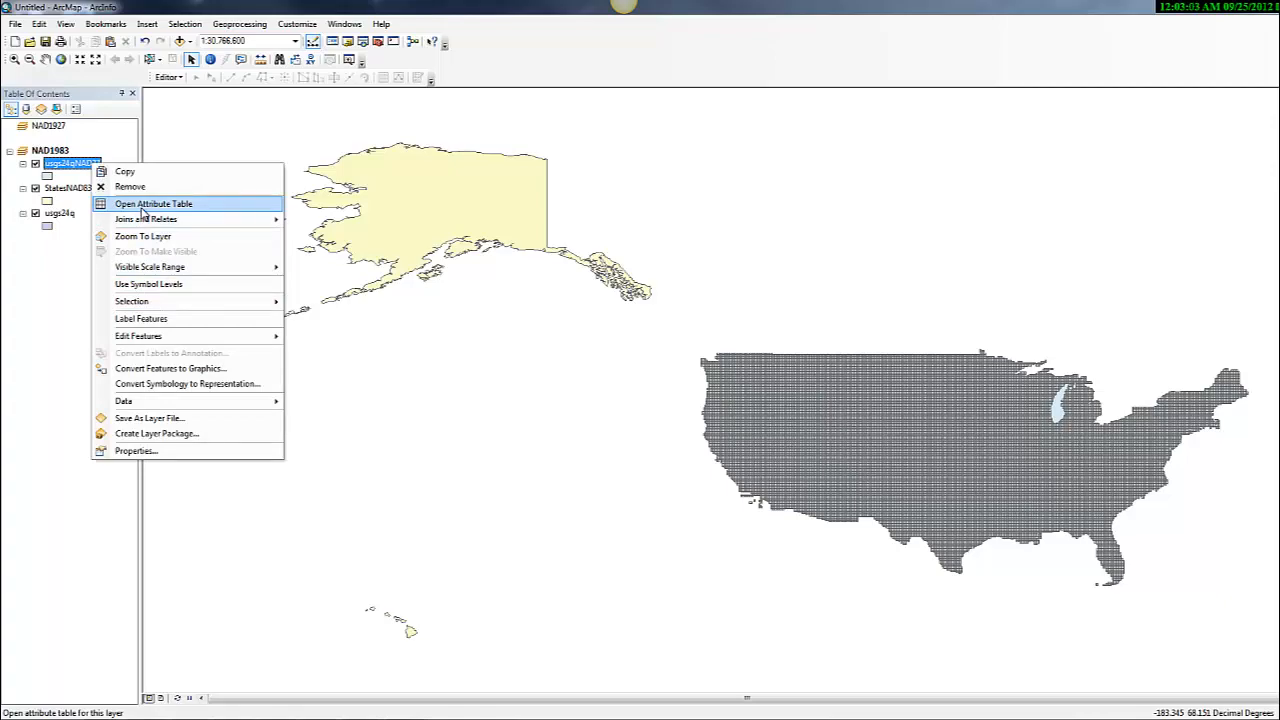
click(143, 206)
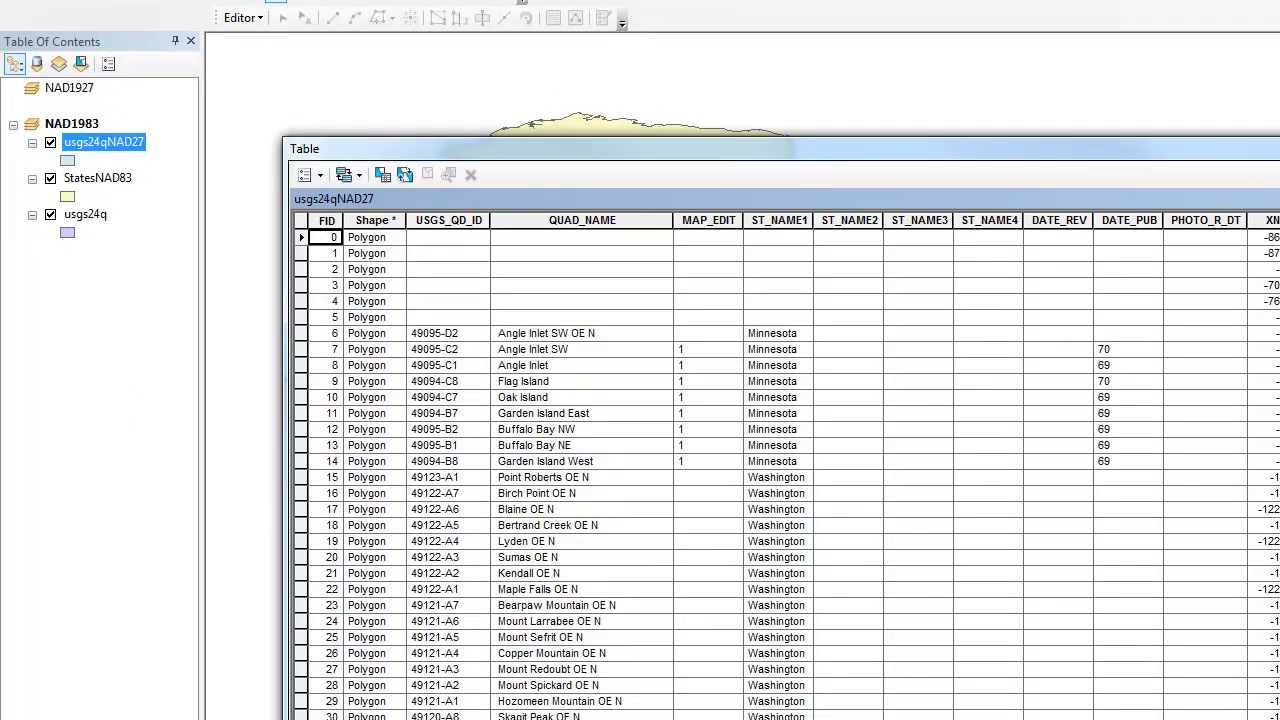
click(310, 175)
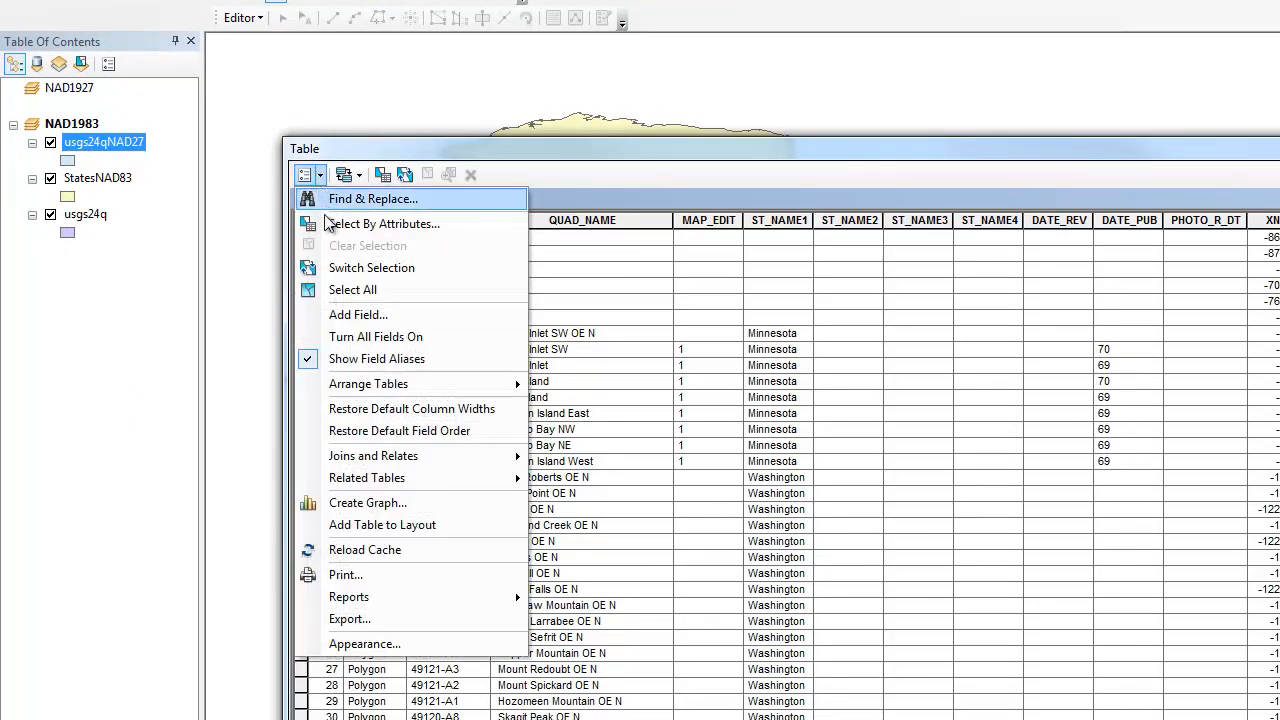
click(336, 314)
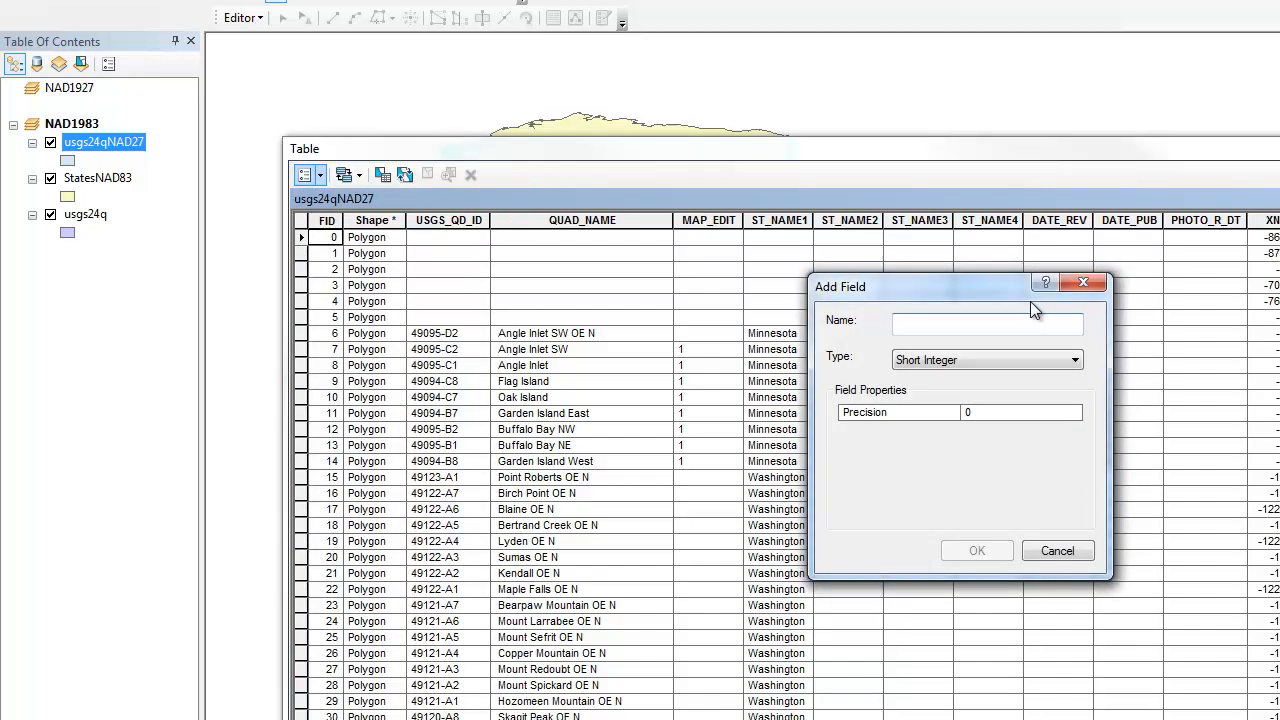
click(1059, 358)
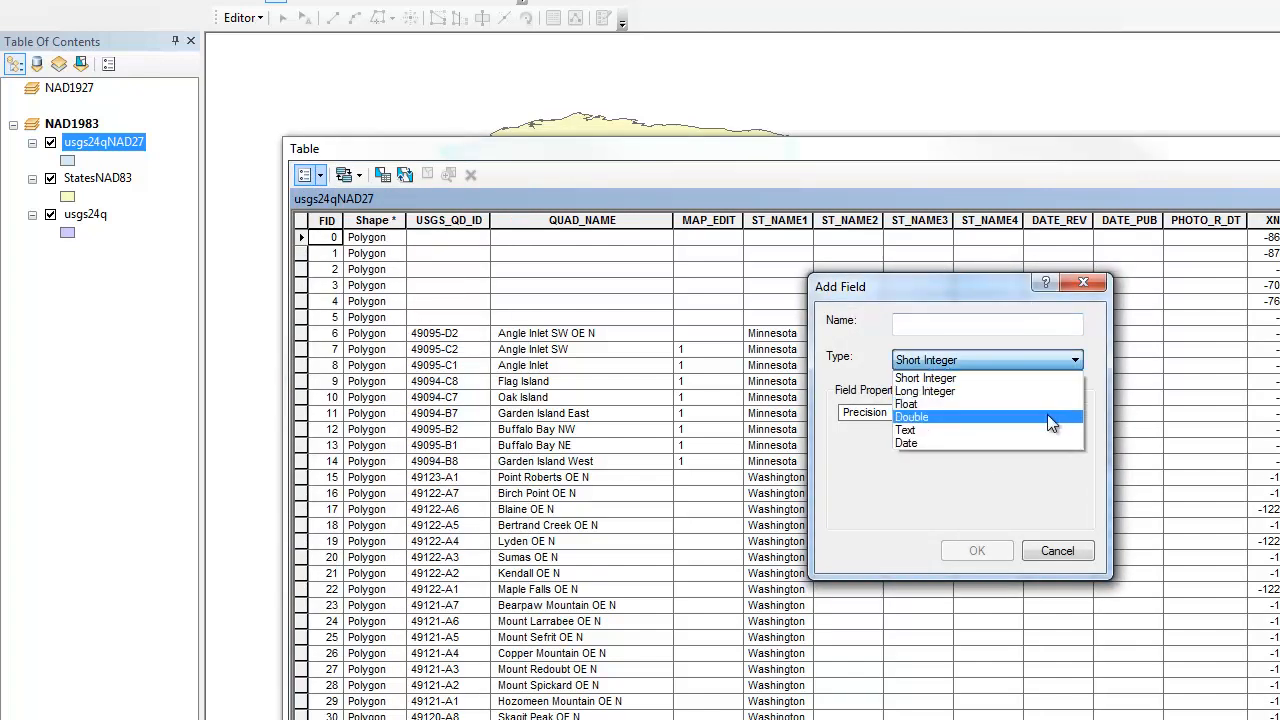
click(1047, 416)
click(997, 325)
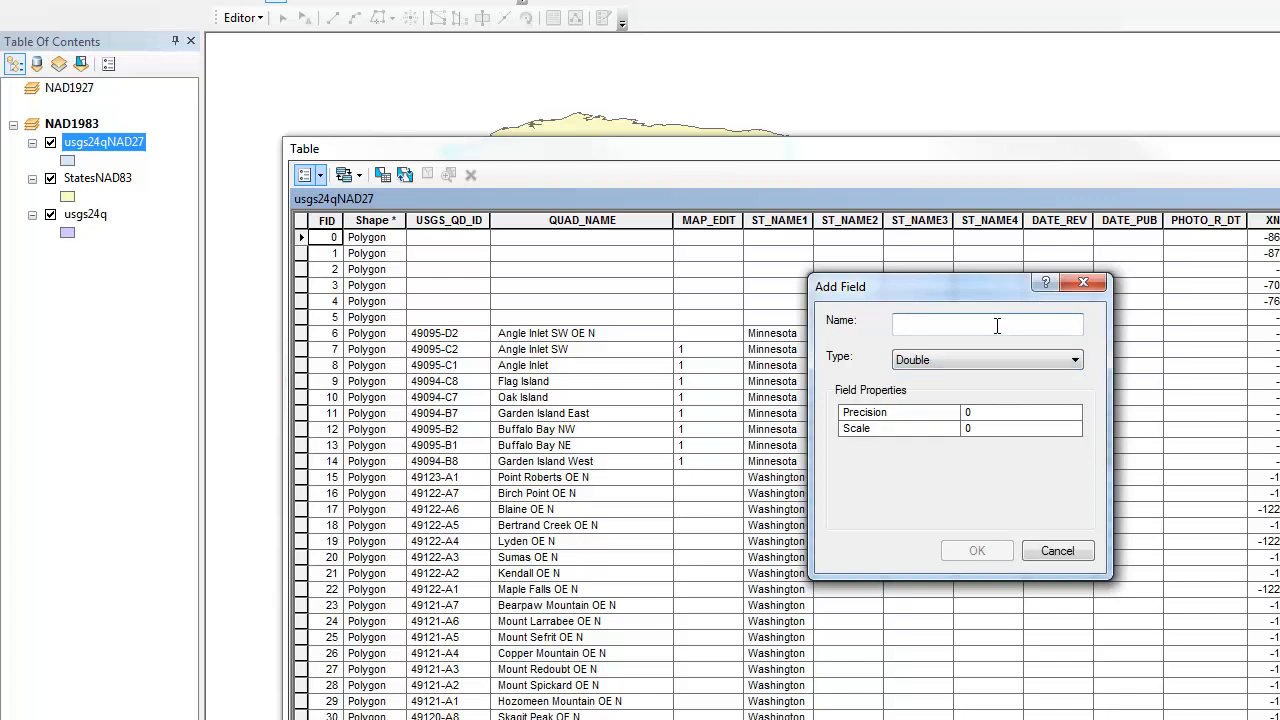
text(XNAD27)
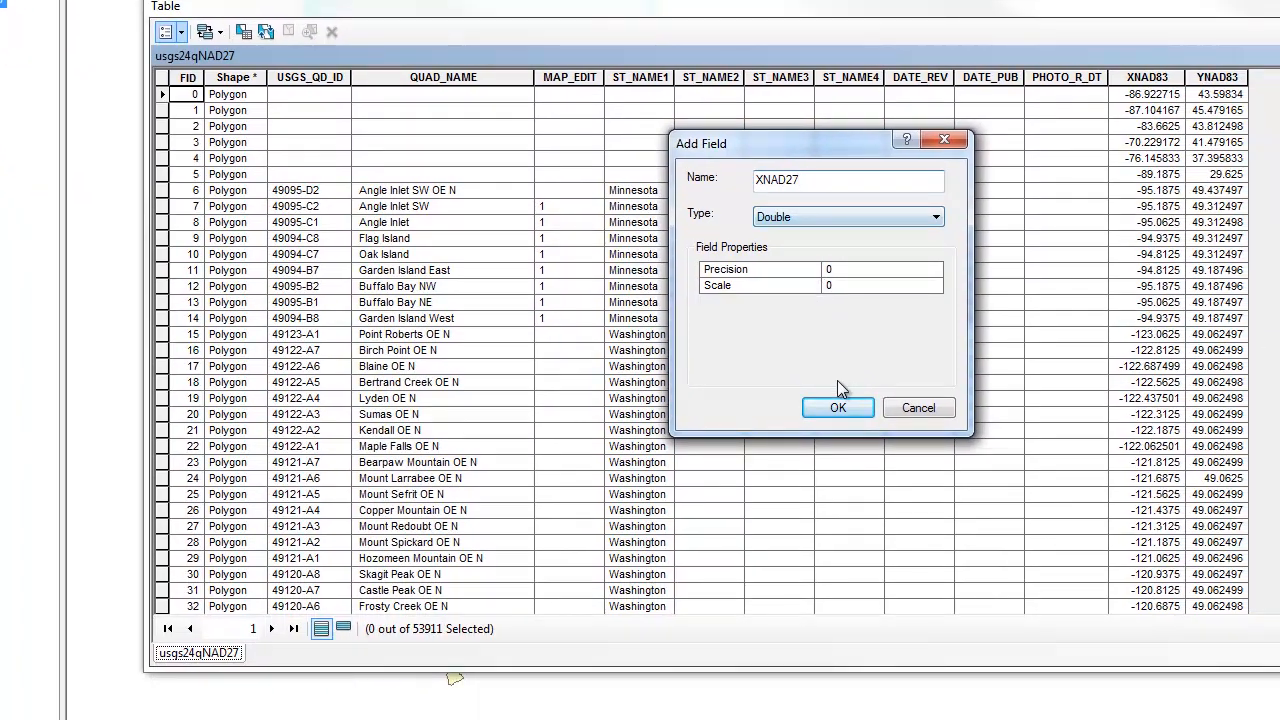
click(837, 406)
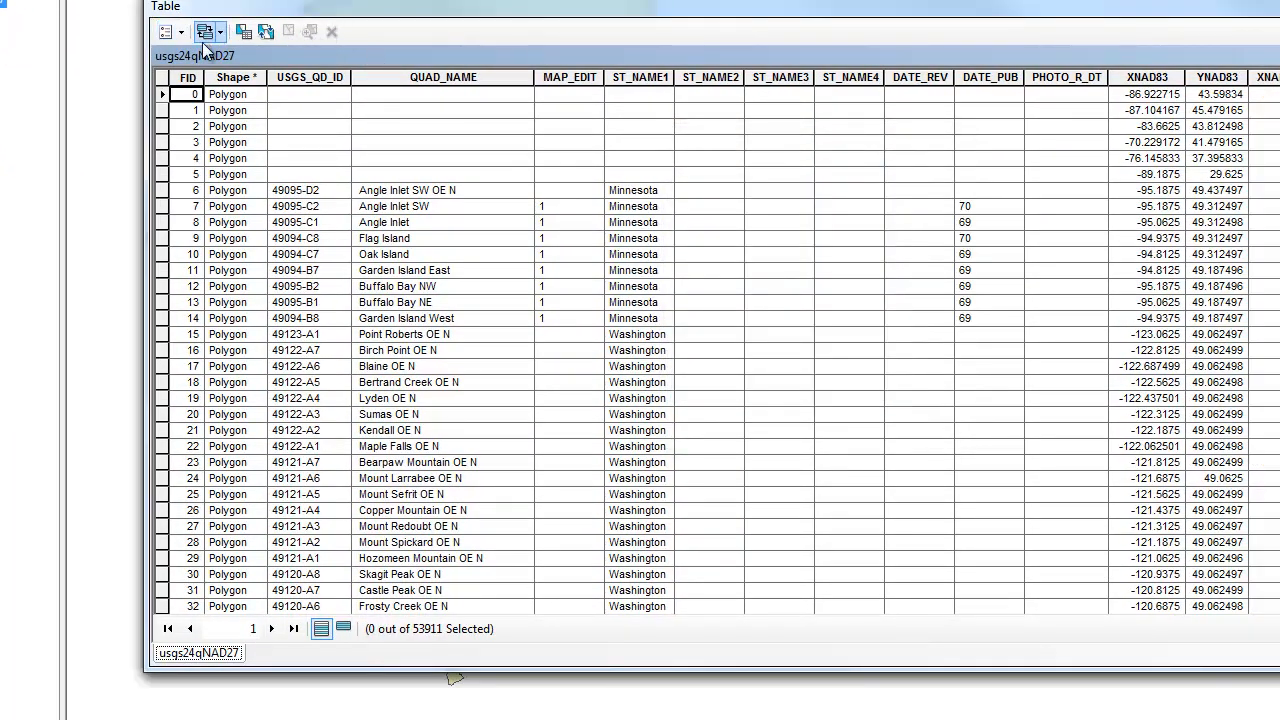
Try to add a Double field named XNAD83 to the table, declining the automatic rename
click(176, 33)
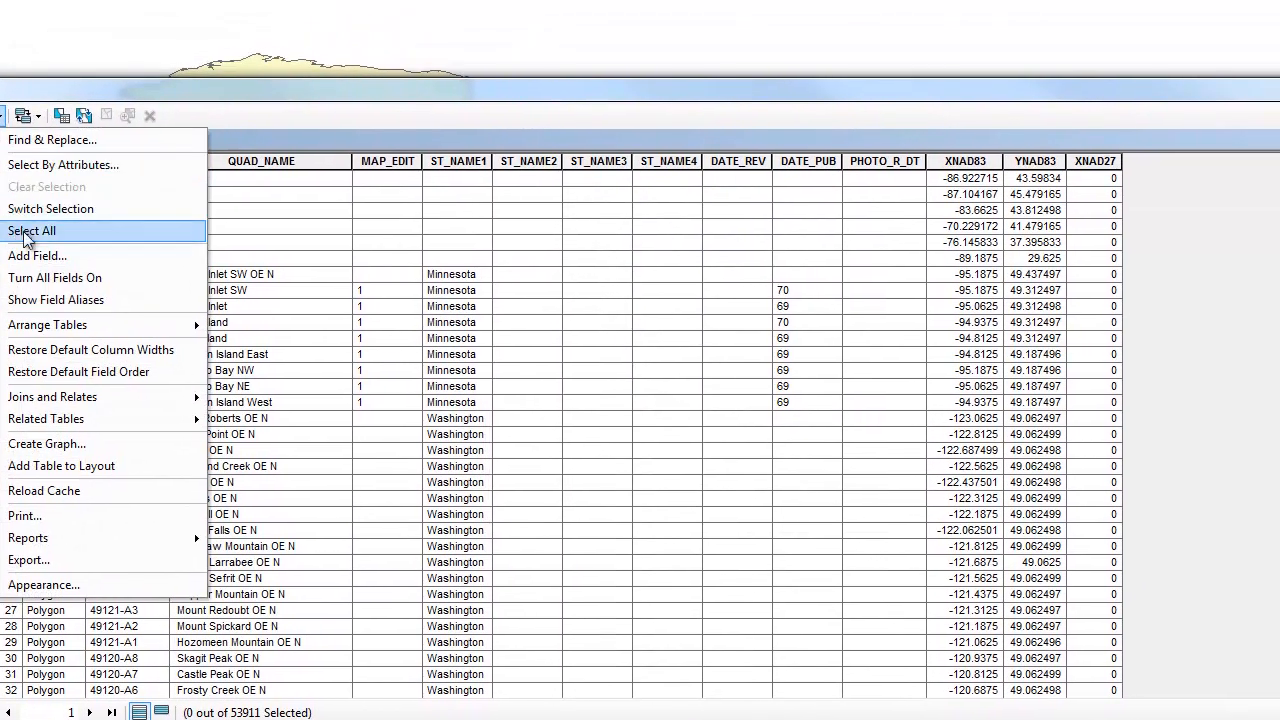
click(39, 257)
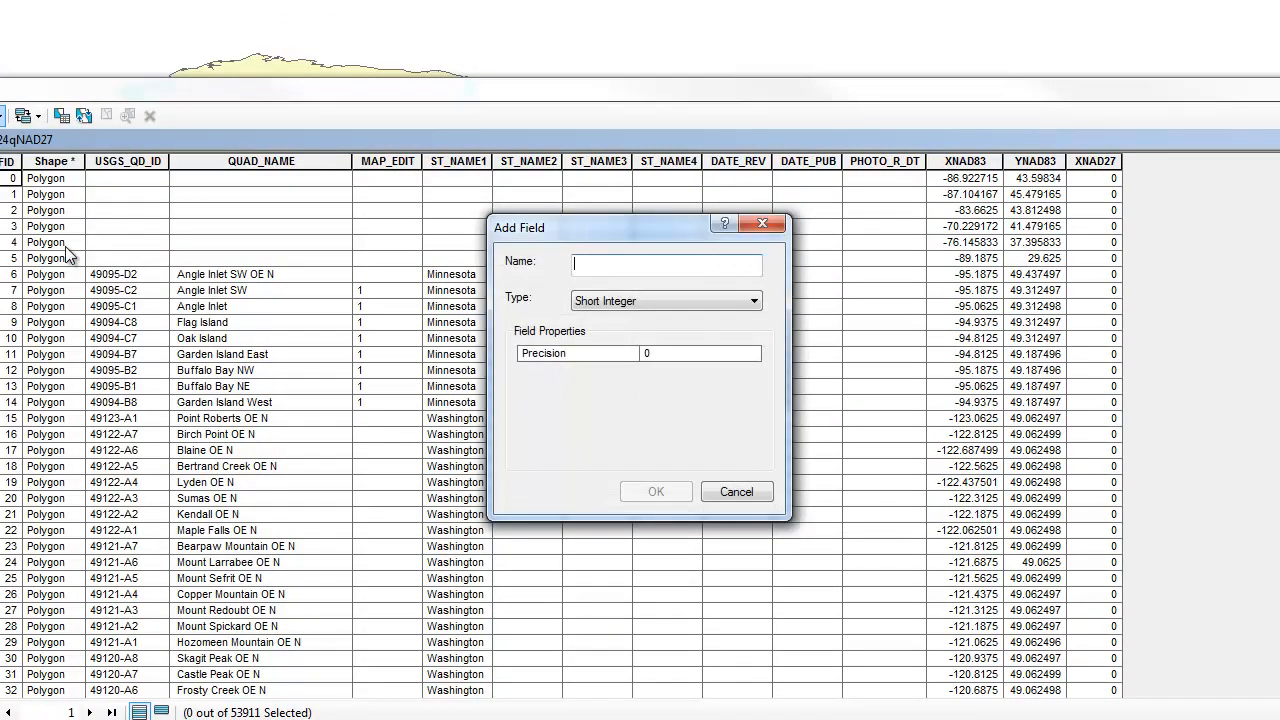
text(XNAD)
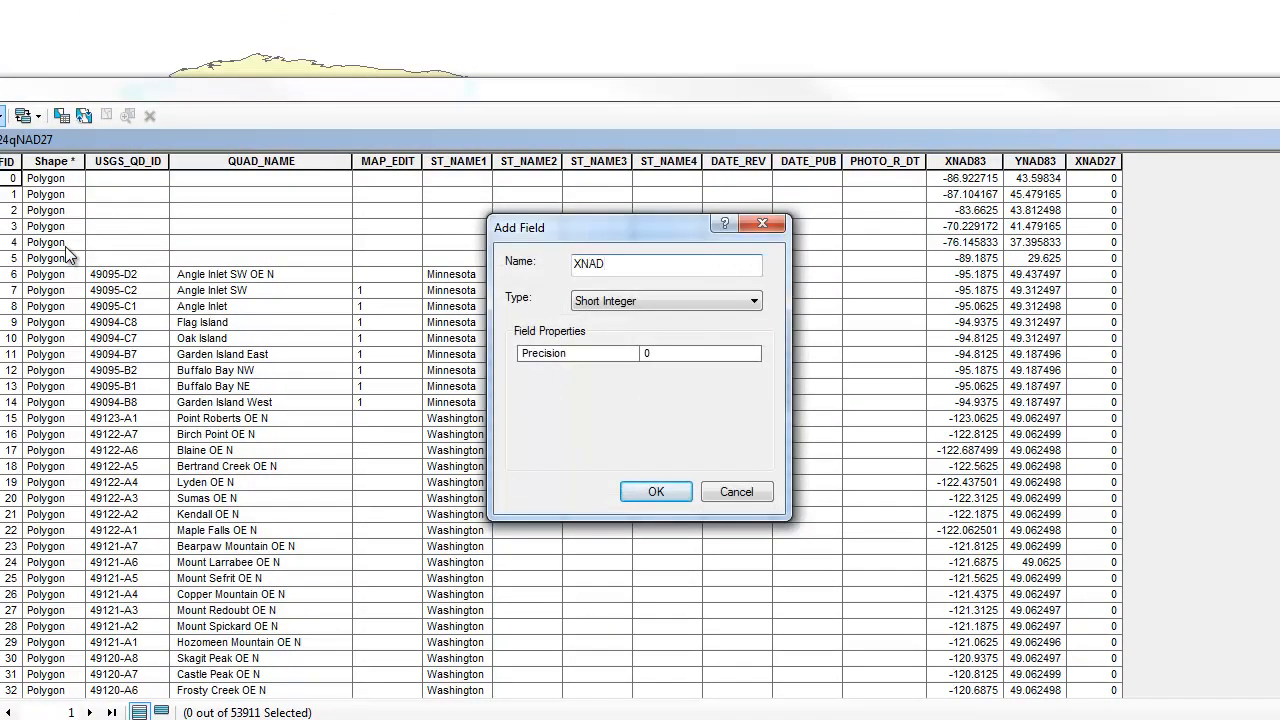
text(83)
click(662, 302)
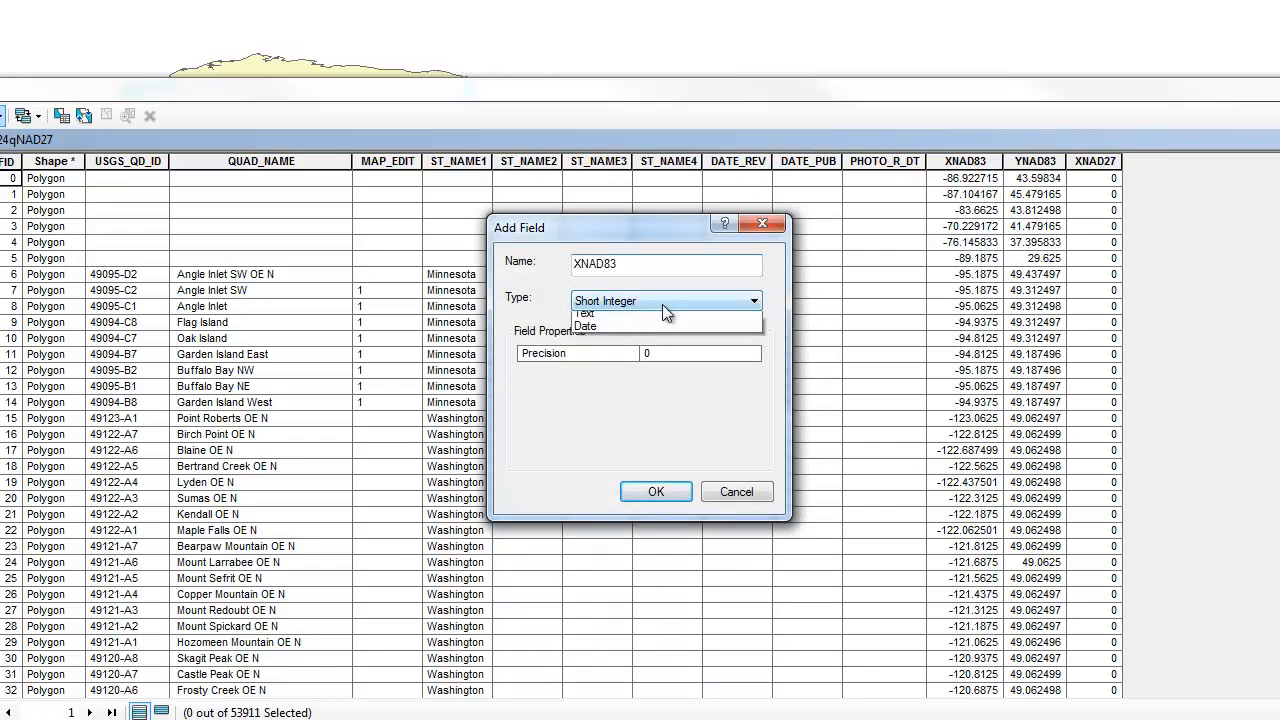
click(648, 358)
click(660, 491)
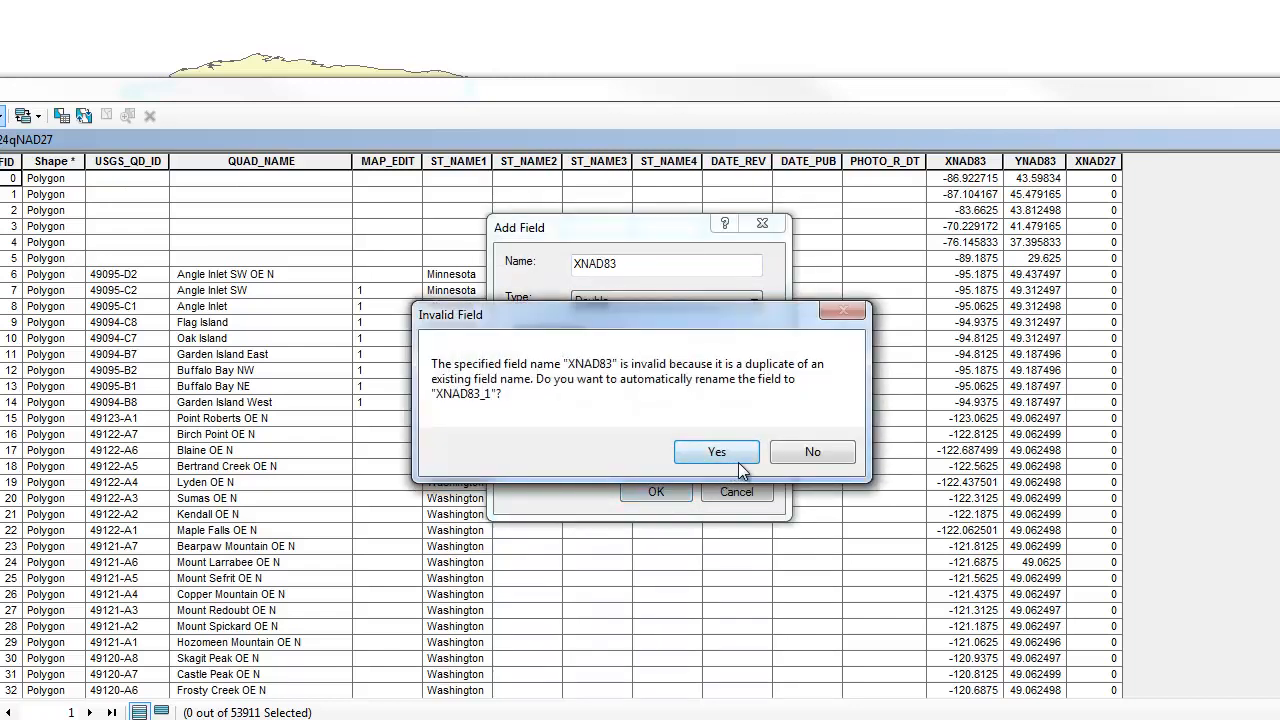
click(808, 450)
Change the new field's name to XNAD27 and add it, accepting the automatic rename to XNAD27_1
click(640, 266)
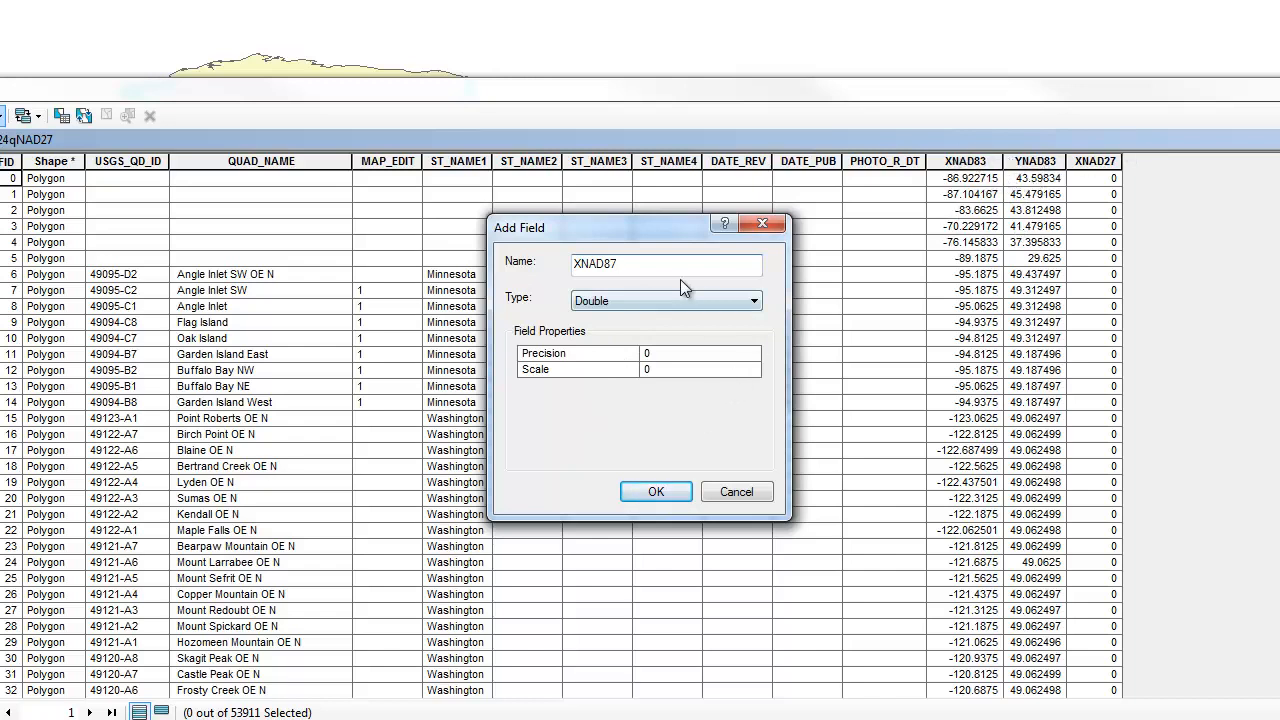
key(BackSpace)
key(BackSpace)
text(27)
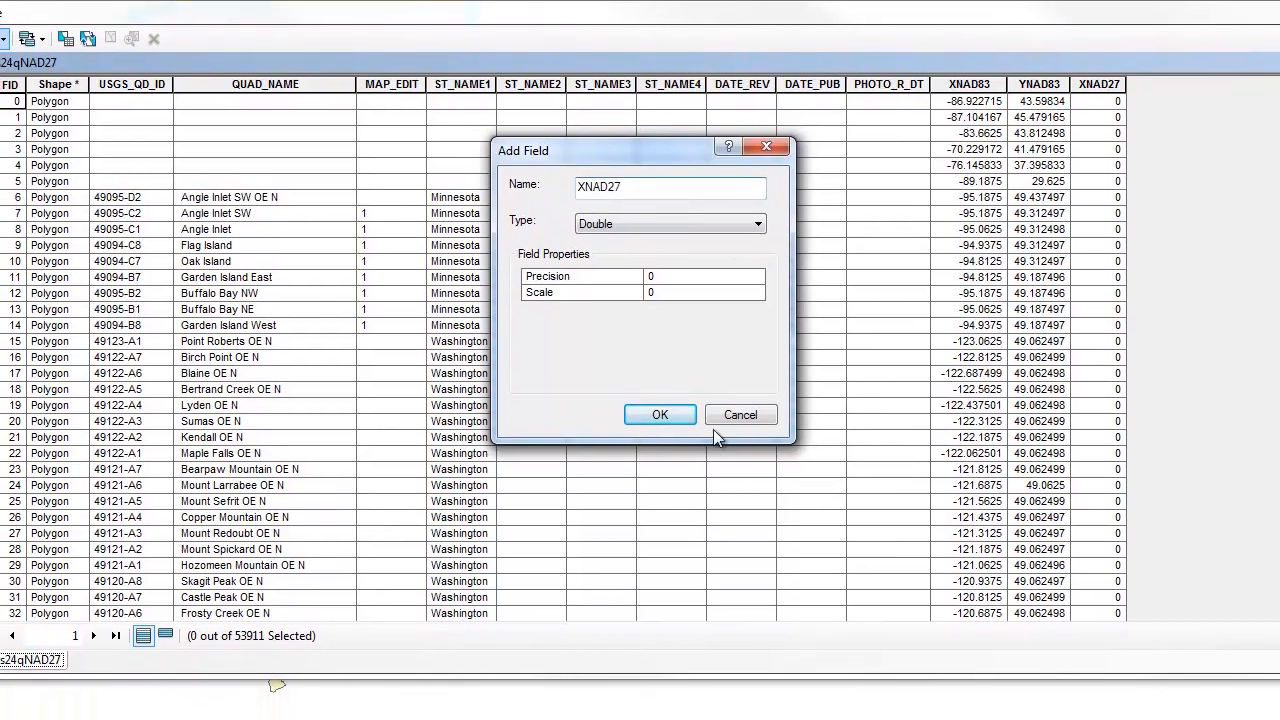
click(680, 442)
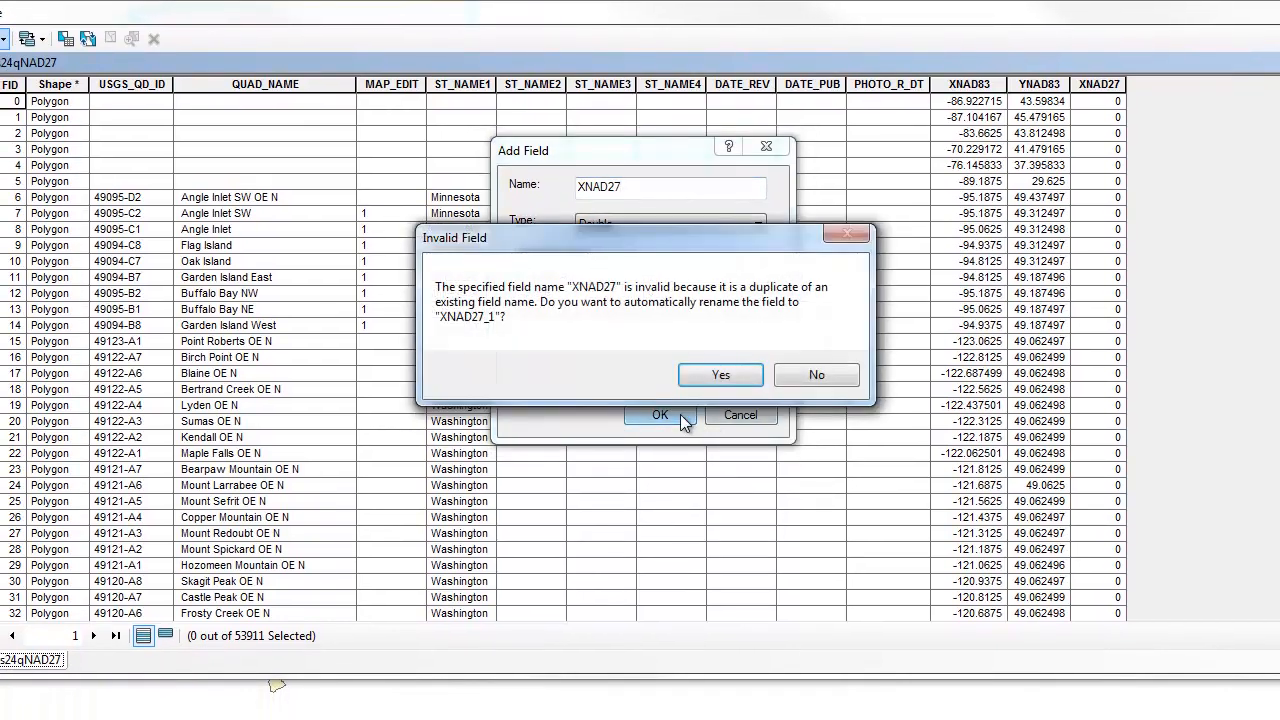
click(710, 374)
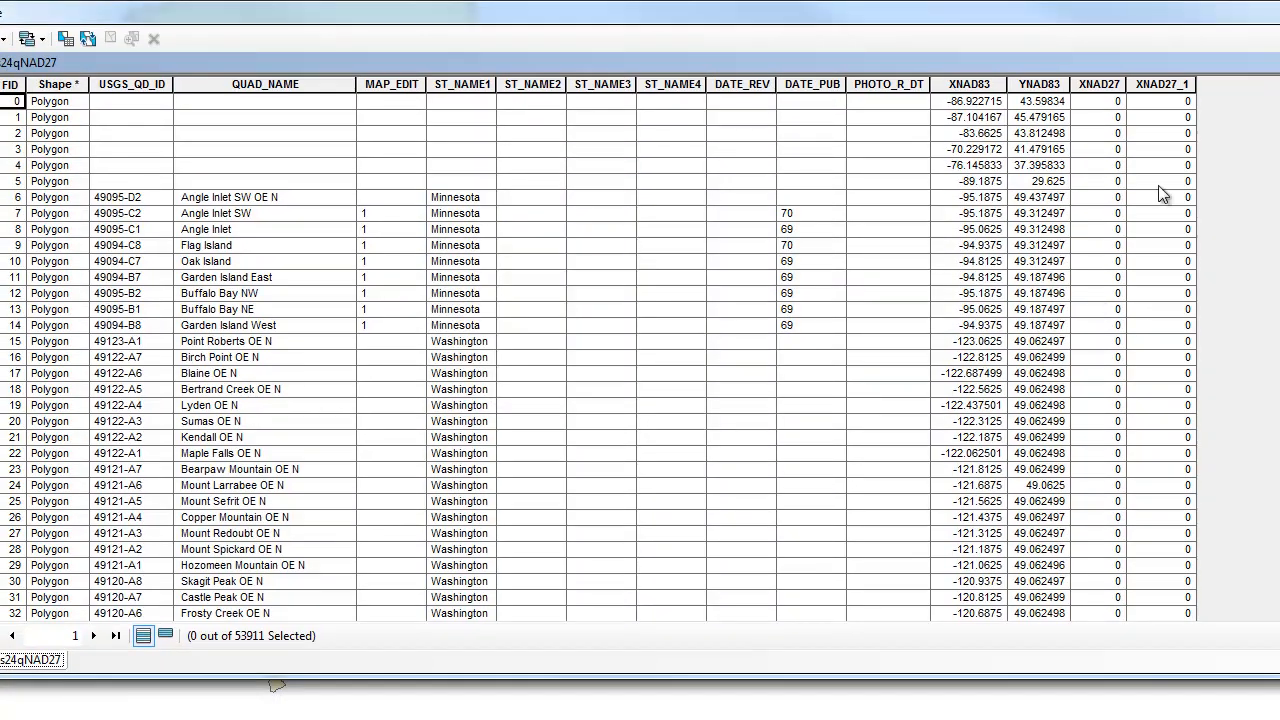
Delete the duplicate XNAD27_1 field from the attribute table
right_click(1155, 86)
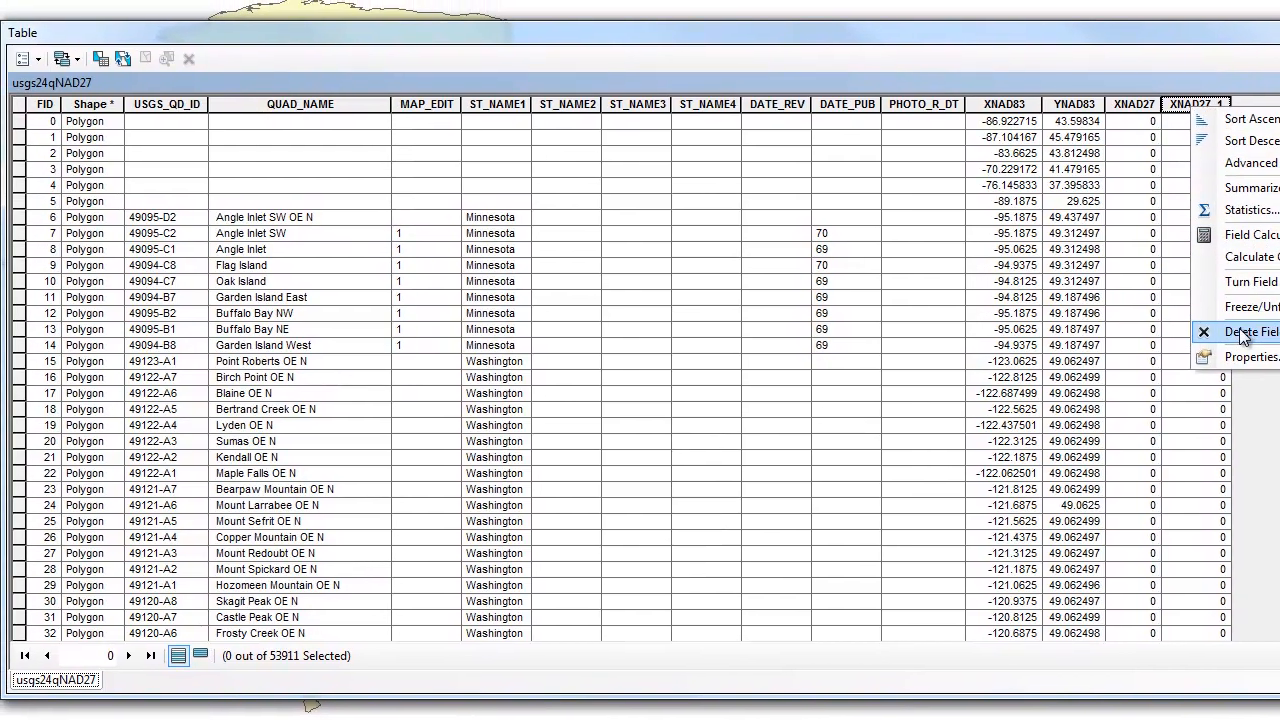
click(1240, 323)
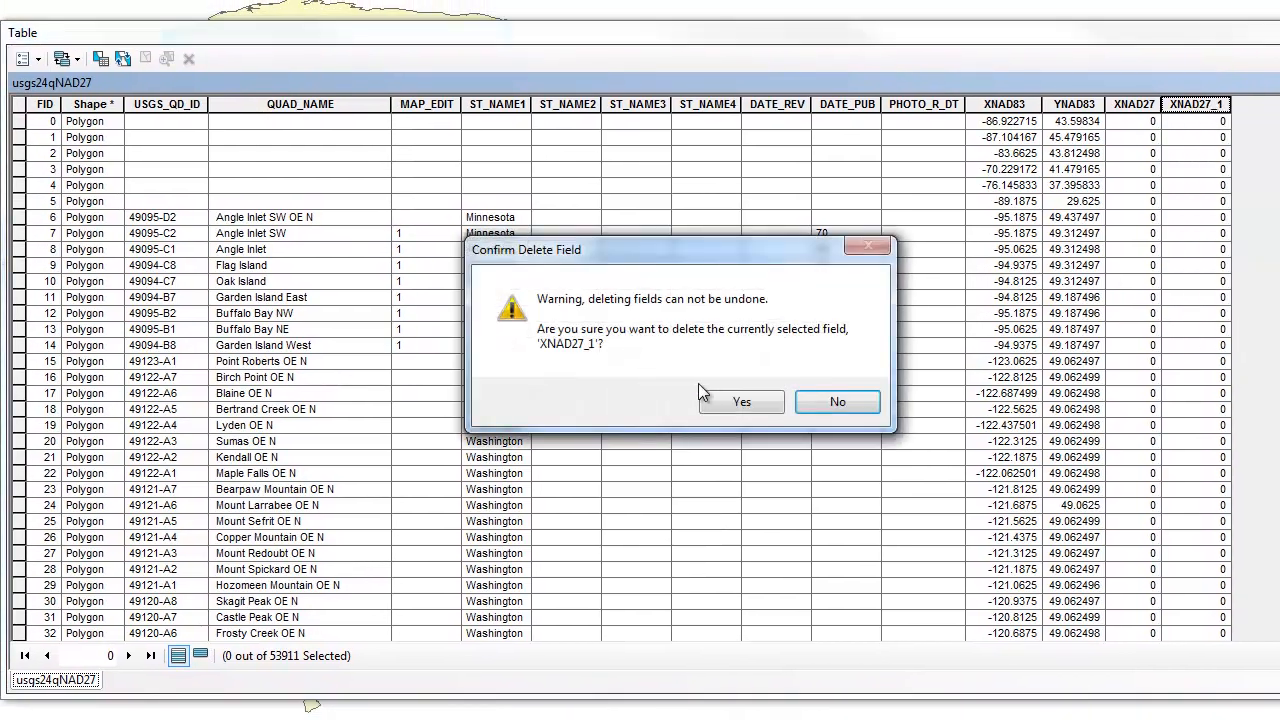
click(726, 393)
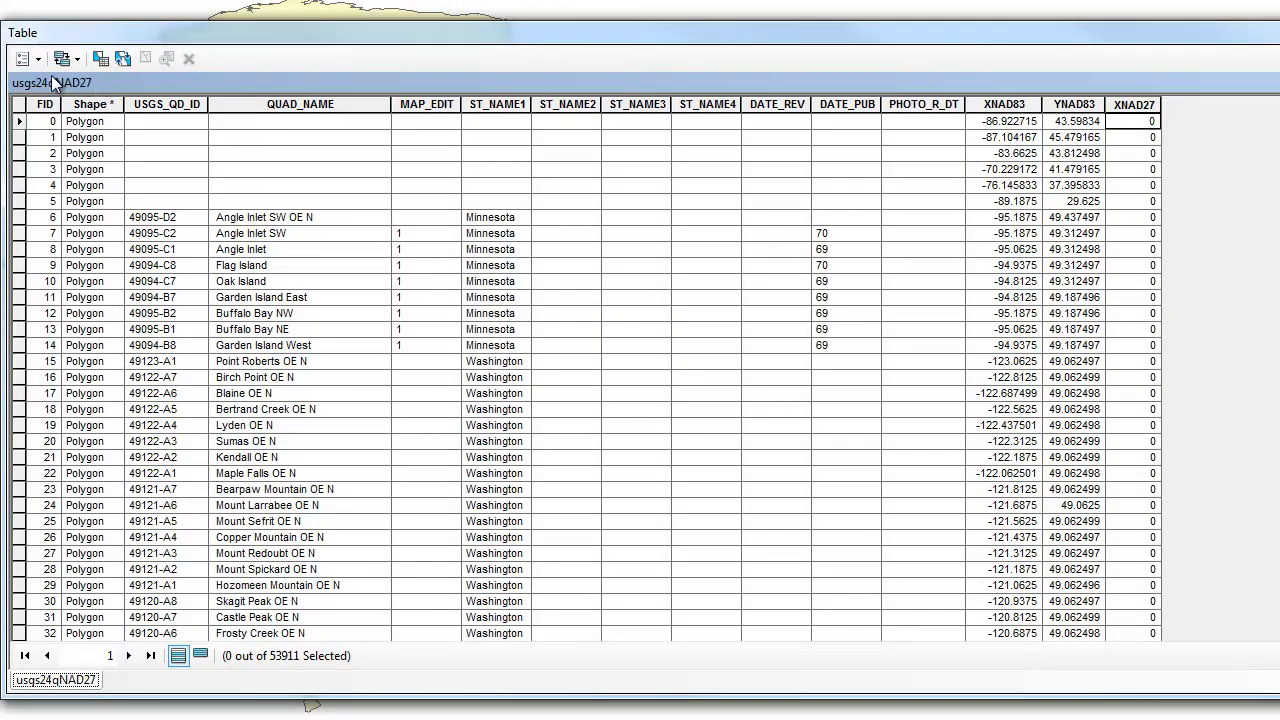
Add a Double field named YNAD27 to the usgs24qNAD27 attribute table
click(24, 59)
click(105, 197)
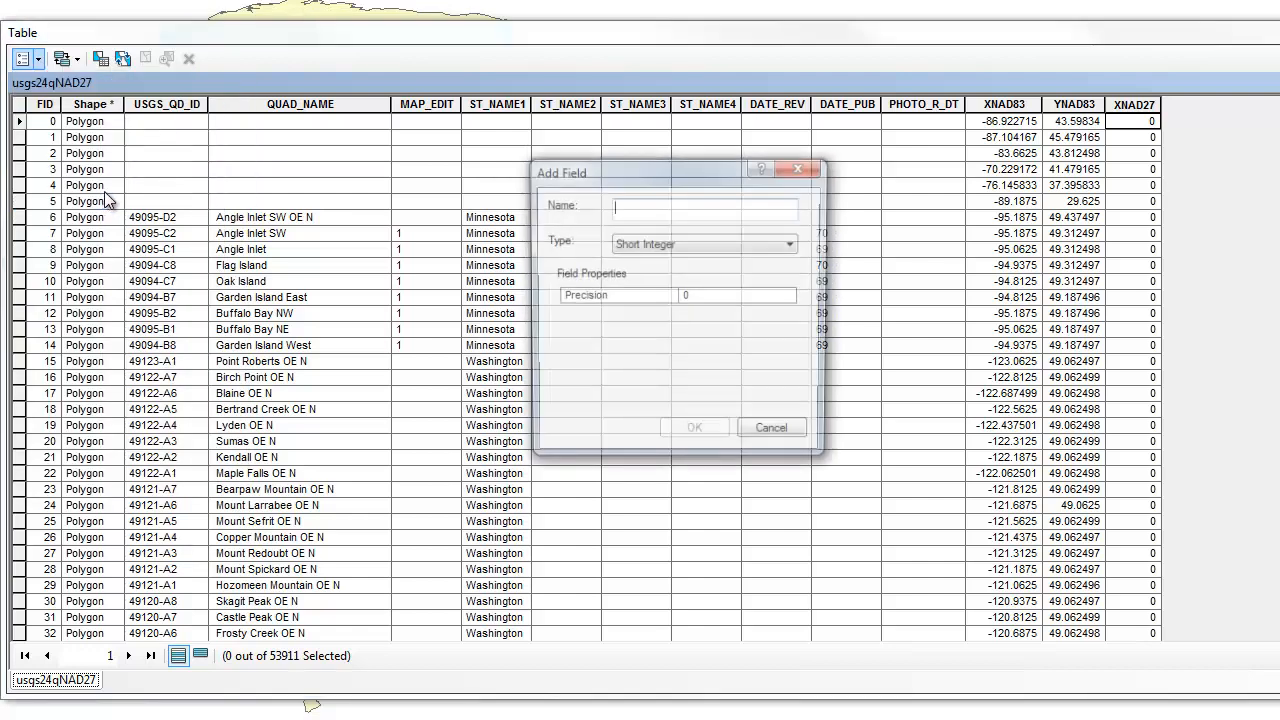
text(YNAD27)
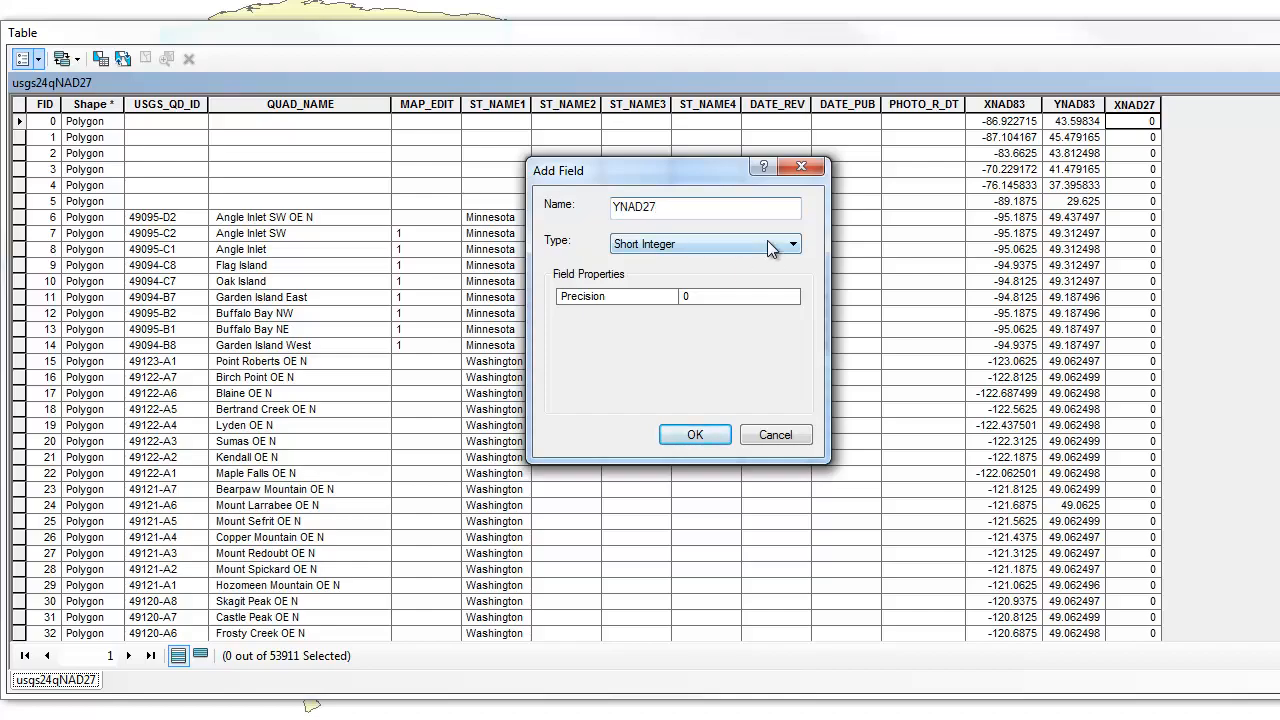
click(773, 245)
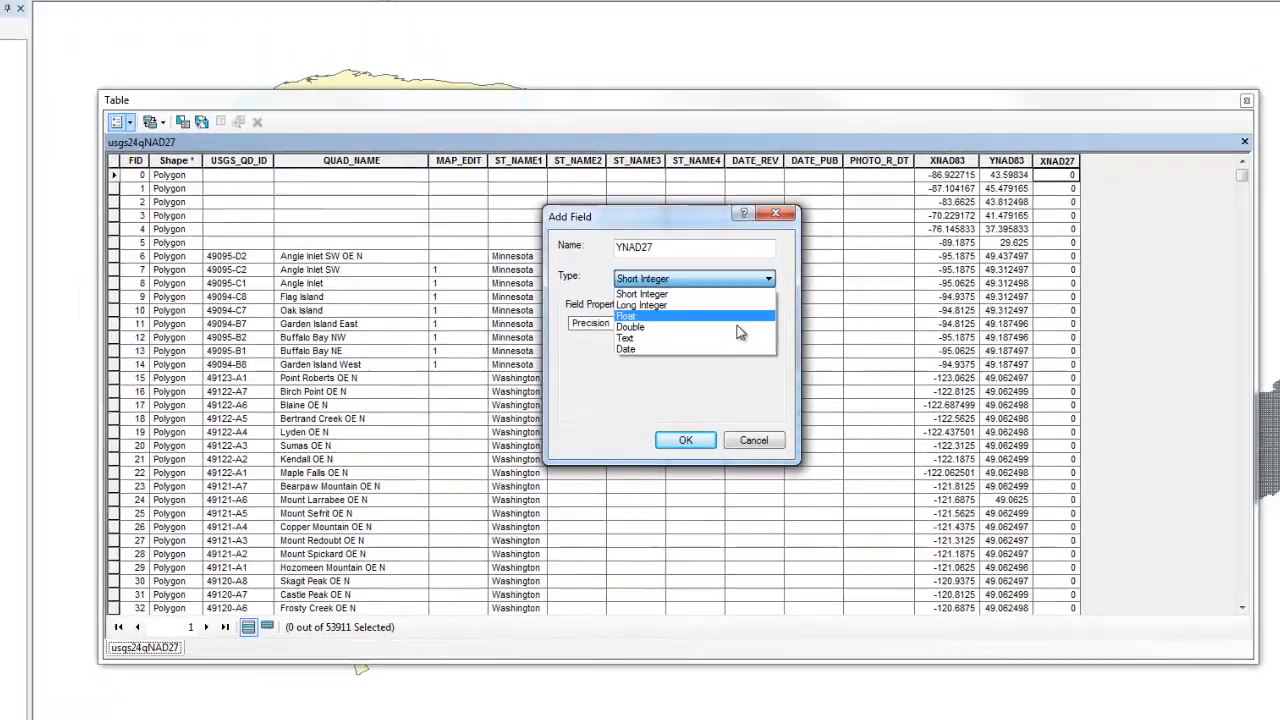
click(720, 306)
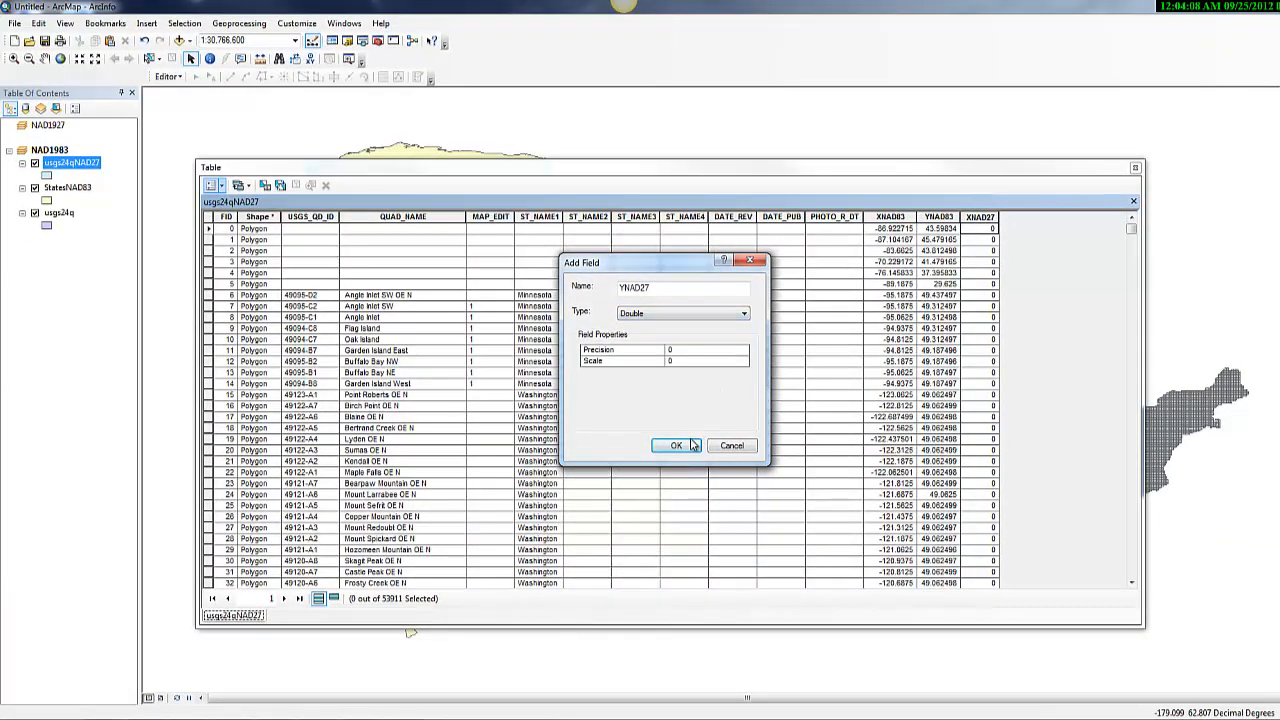
click(690, 445)
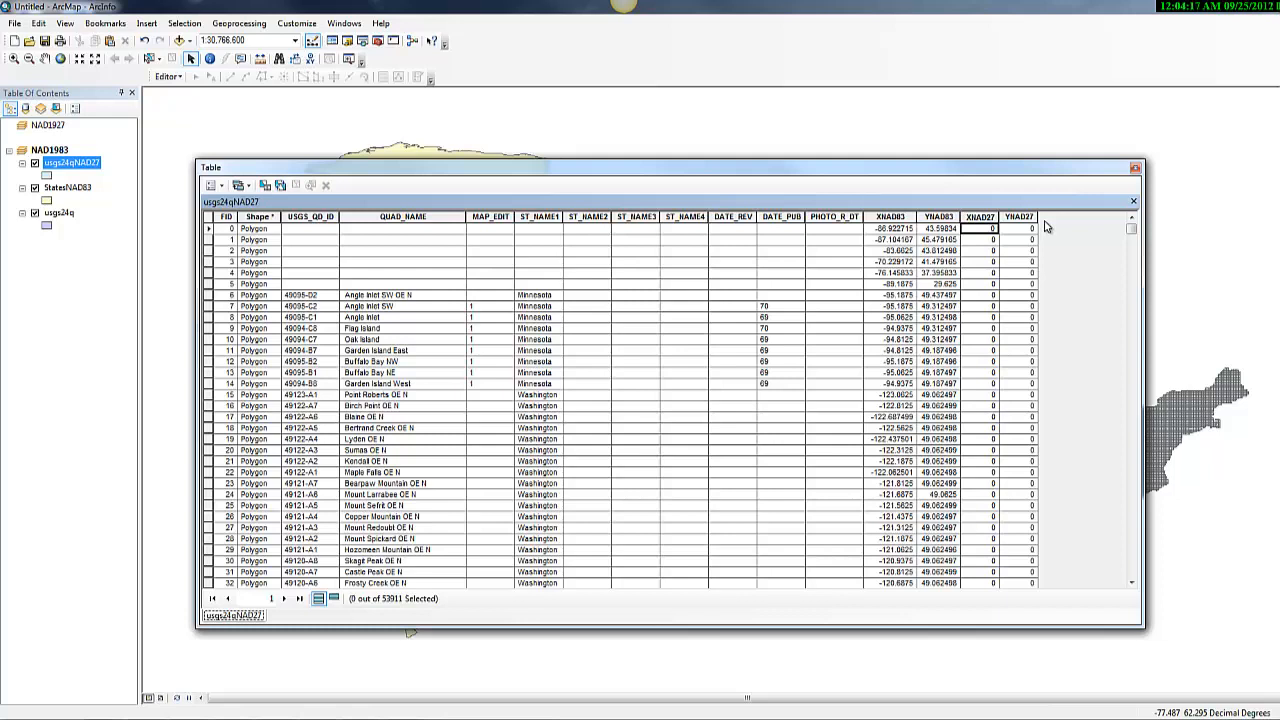
Calculate the XNAD27 field as X Coordinate of Centroid in decimal degrees, using the data source's North American 1927 coordinate system
right_click(980, 217)
click(1030, 326)
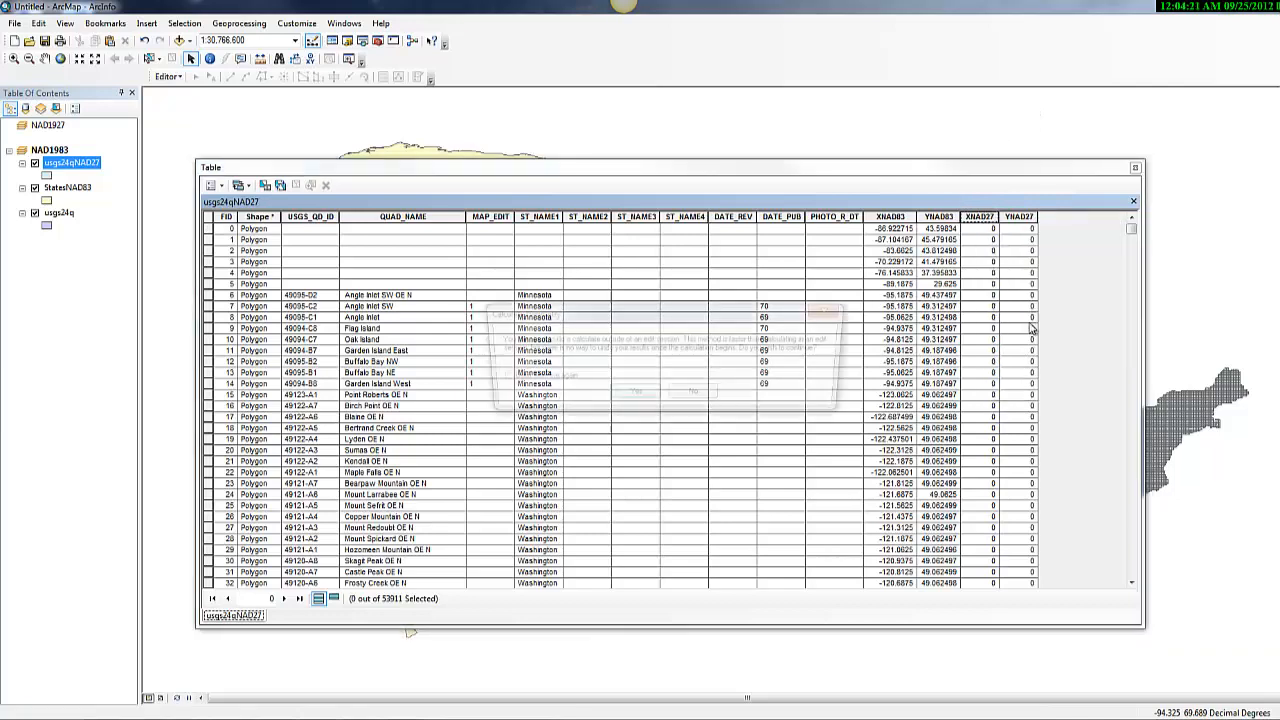
click(652, 399)
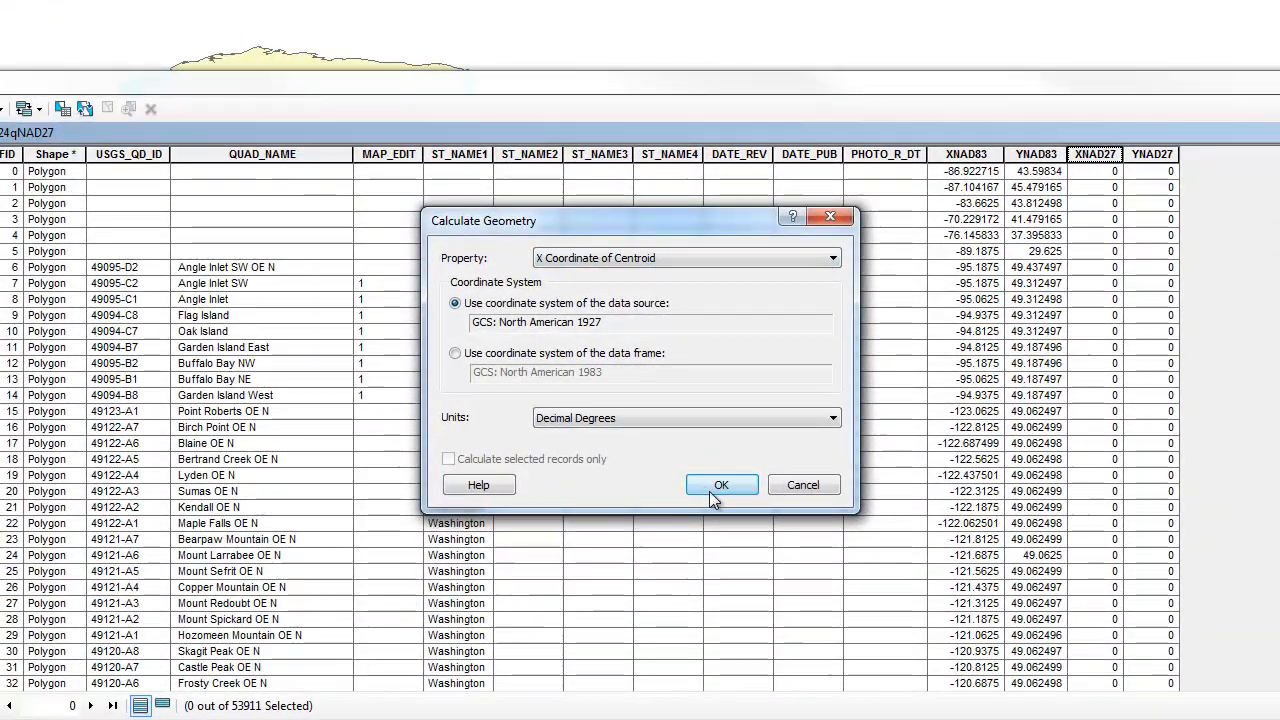
click(712, 443)
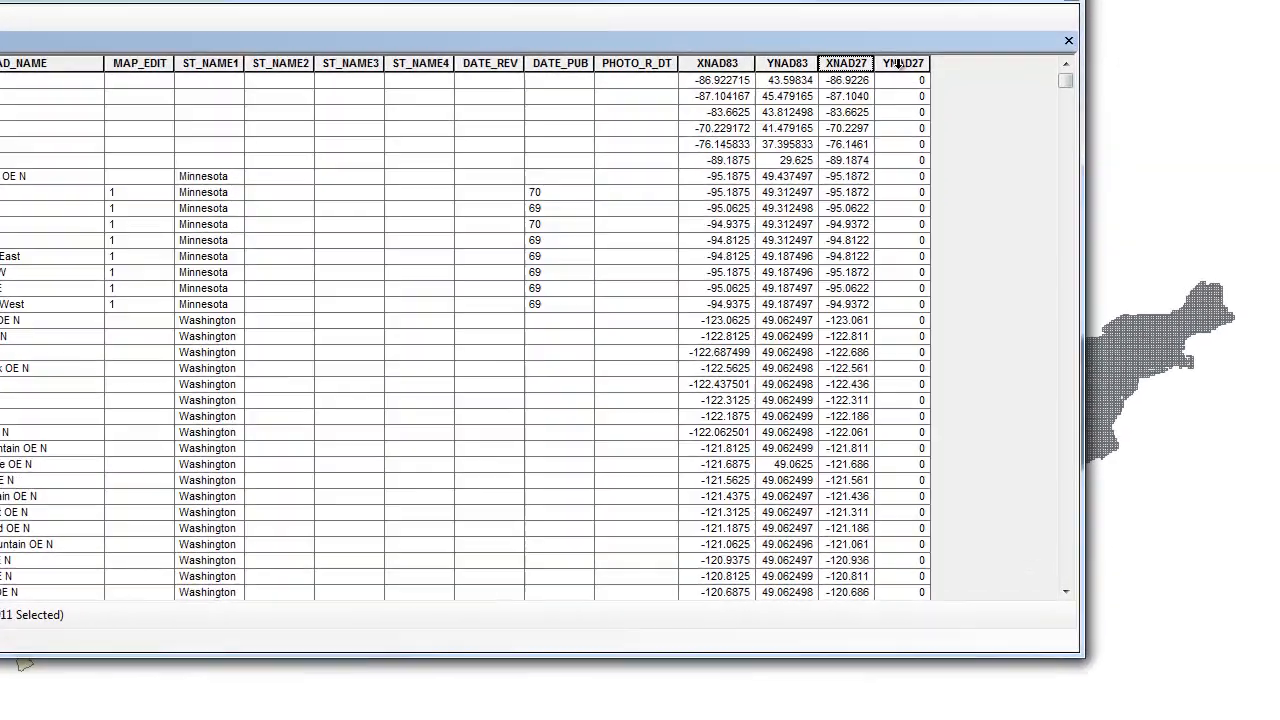
Calculate the YNAD27 field as Y Coordinate of Centroid in decimal degrees, using the data source's North American 1927 coordinate system
right_click(900, 64)
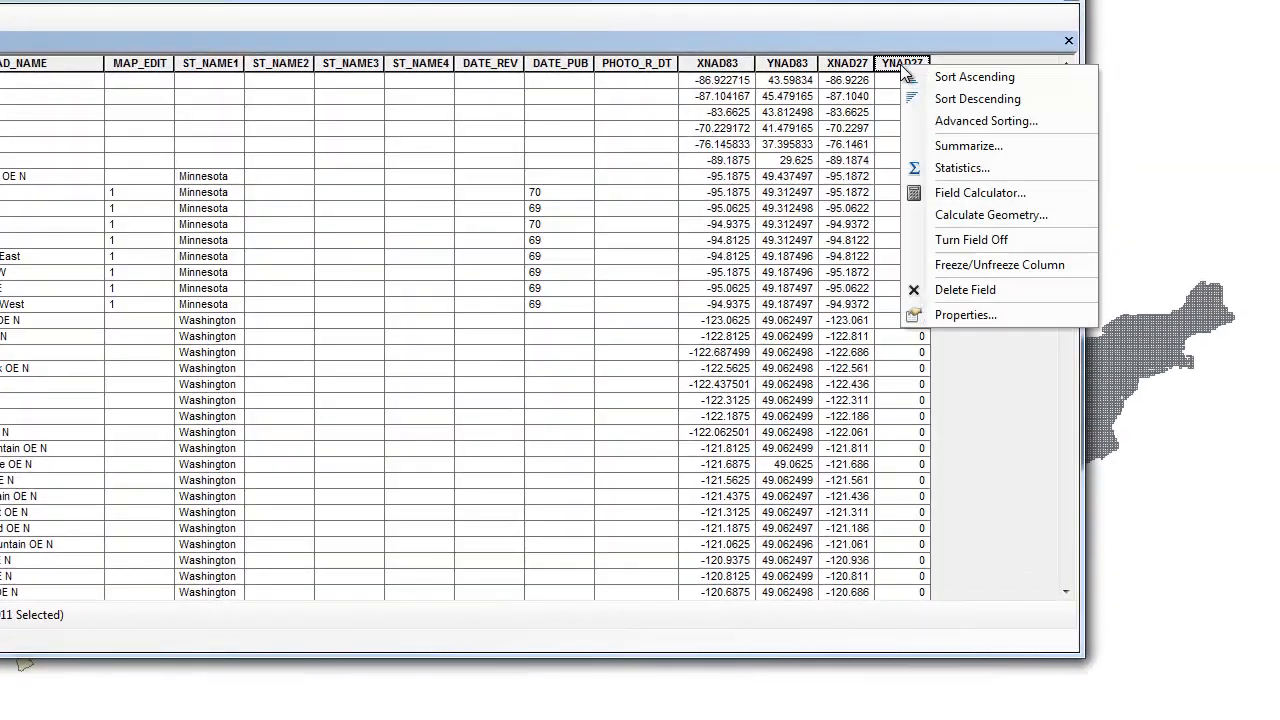
click(985, 215)
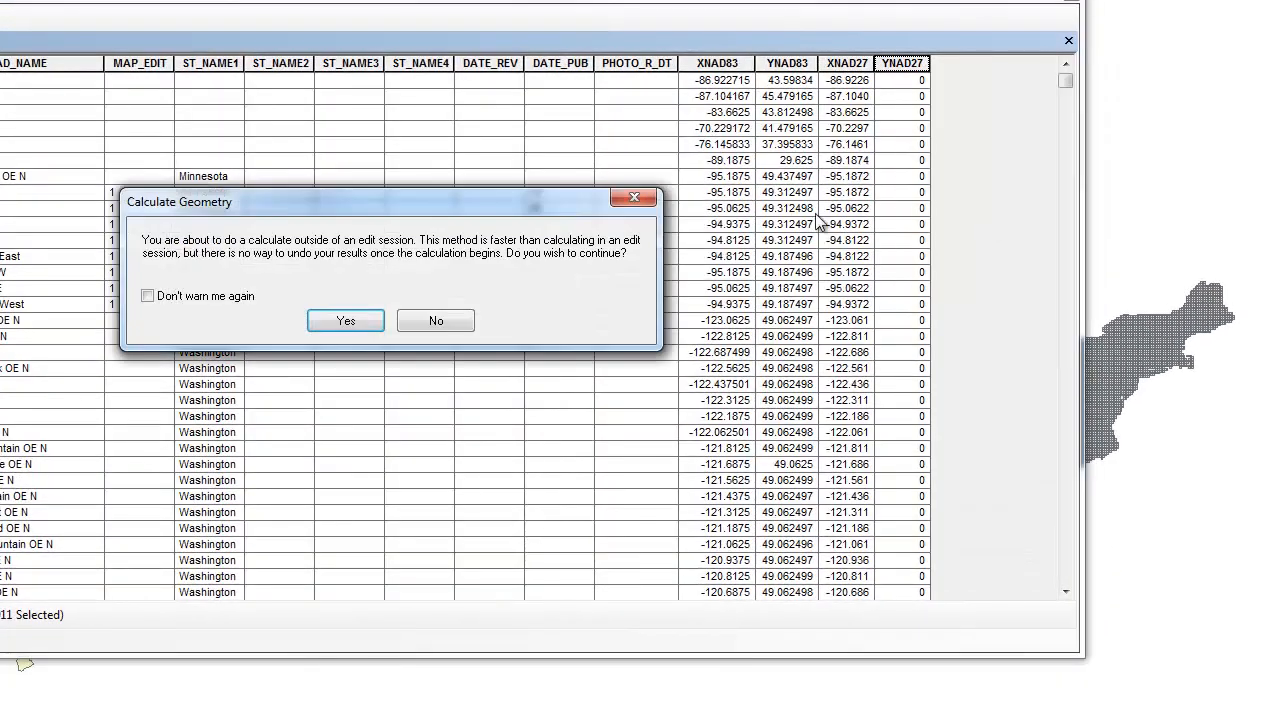
click(345, 320)
click(538, 162)
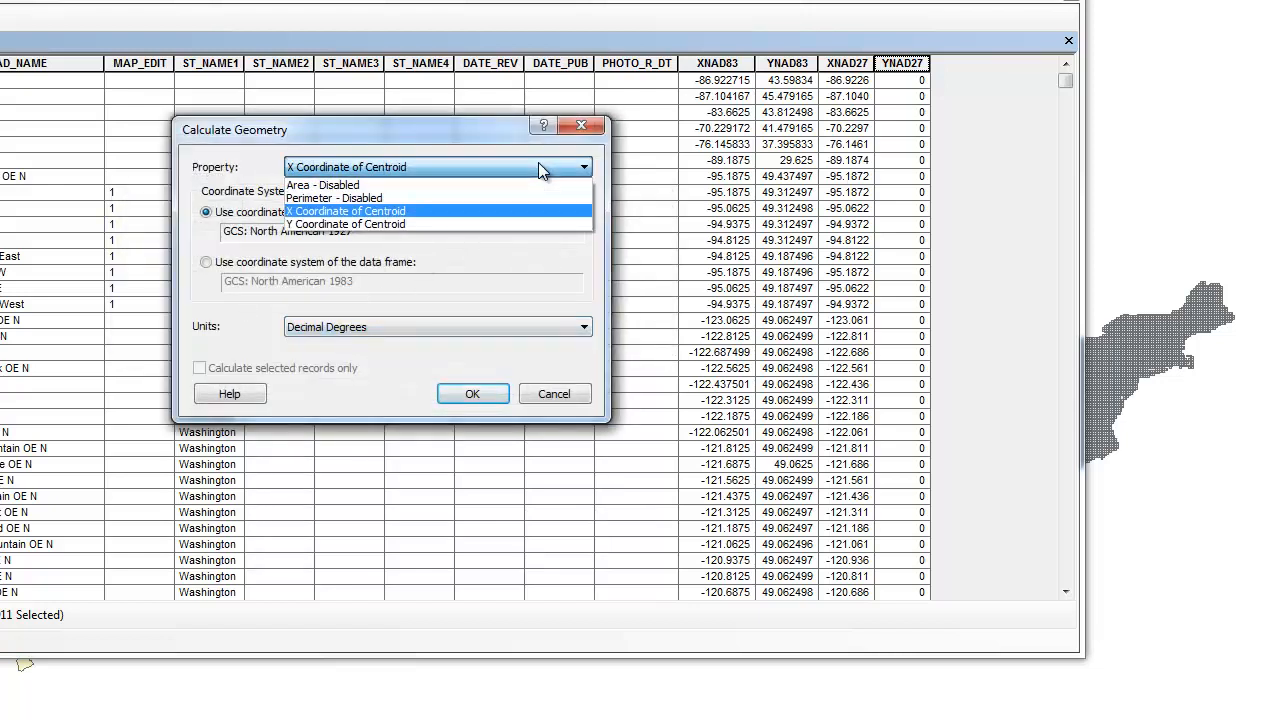
click(535, 225)
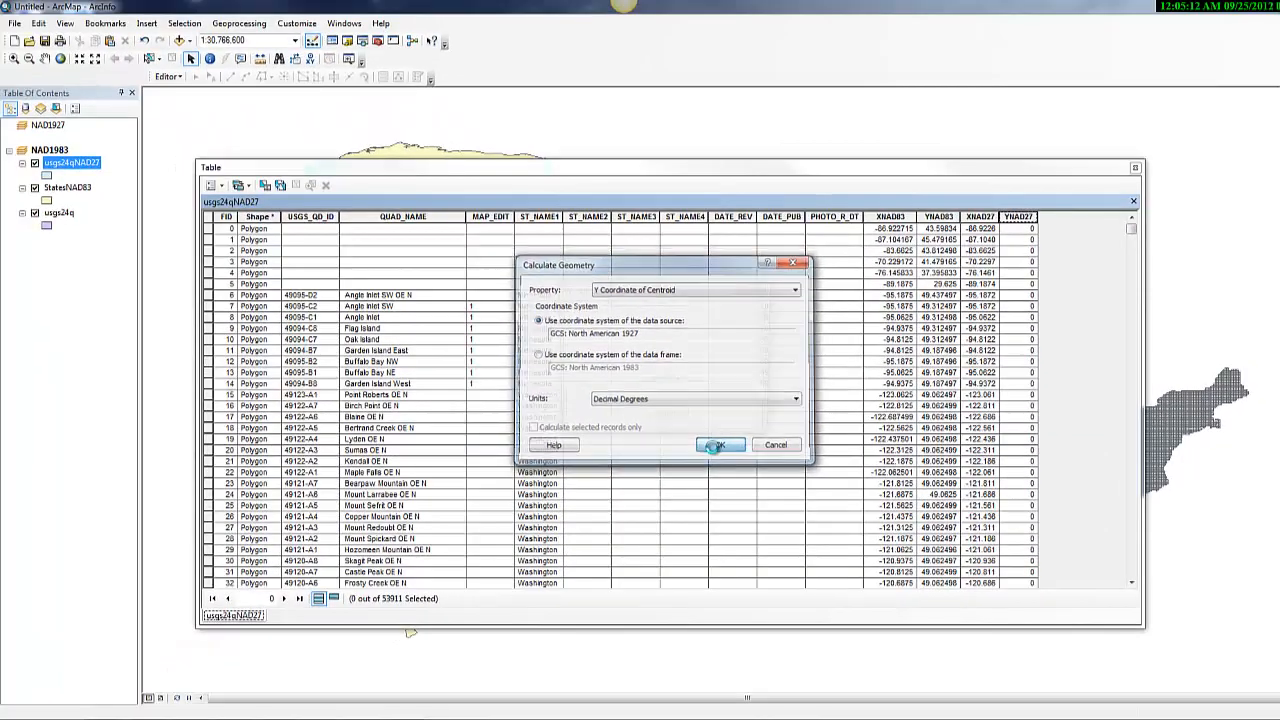
click(472, 393)
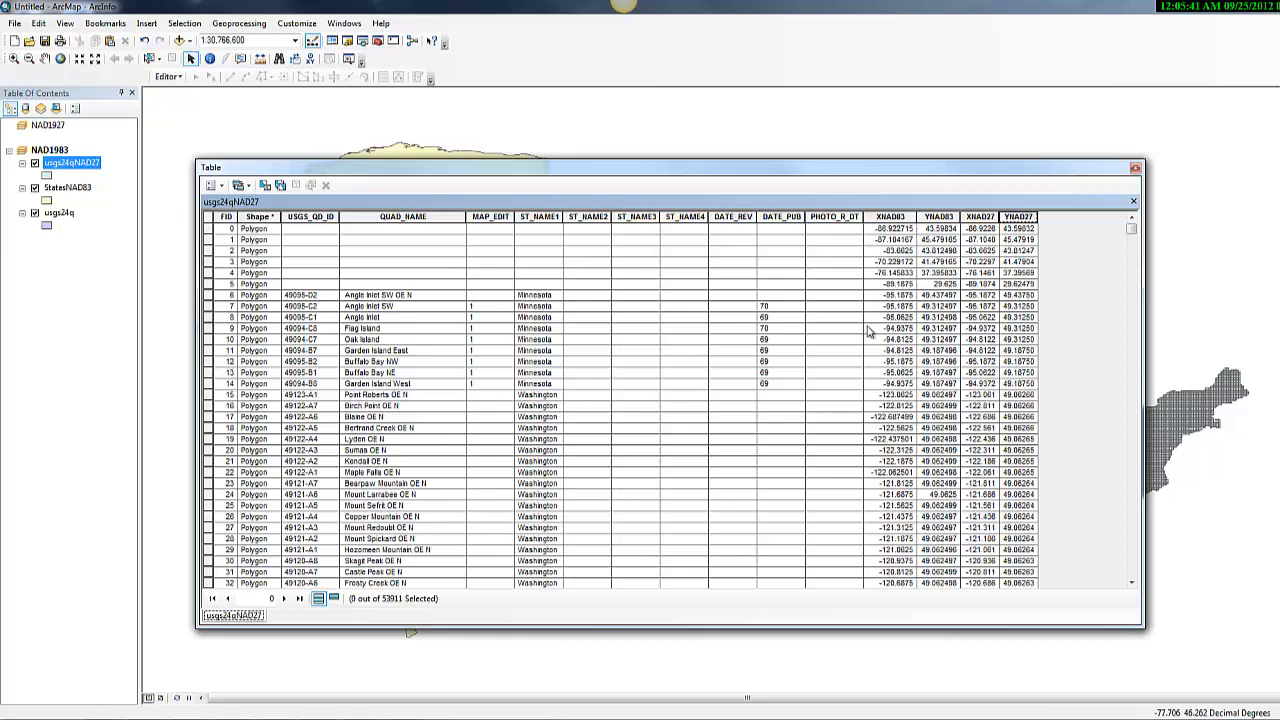
Add a Double field named DLongSec to the usgs24qNAD27 attribute table
click(215, 185)
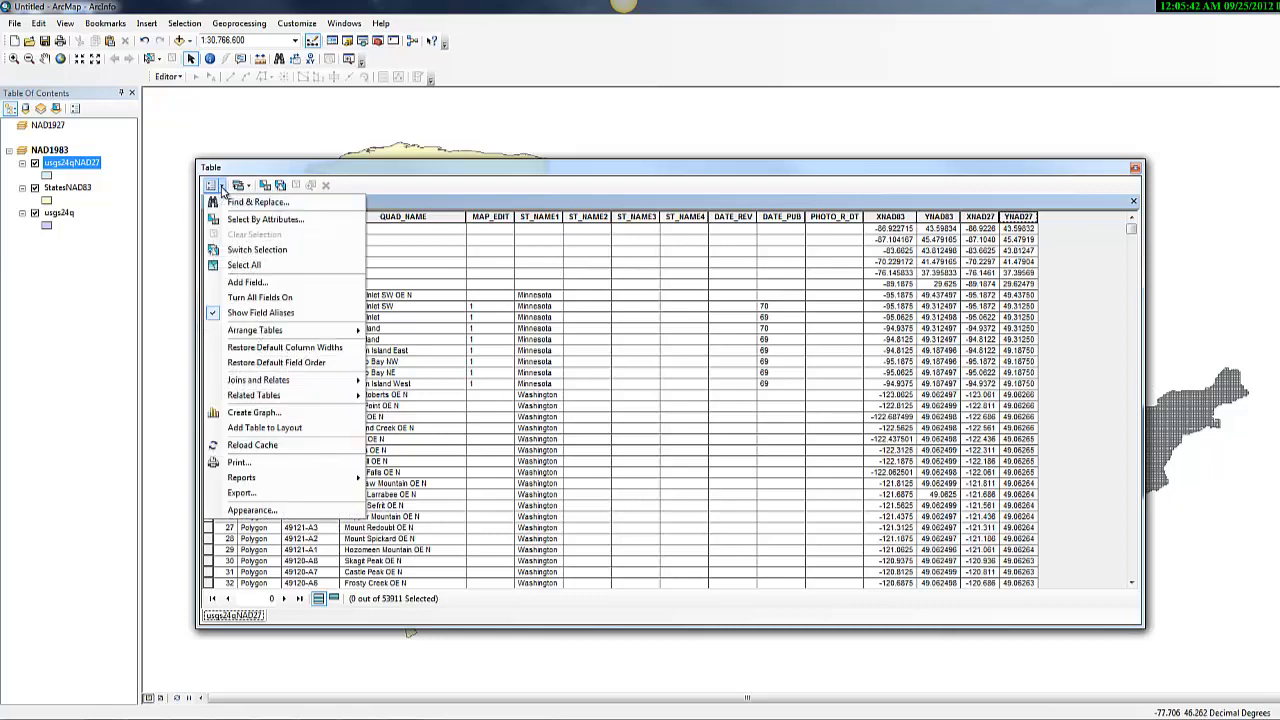
click(248, 283)
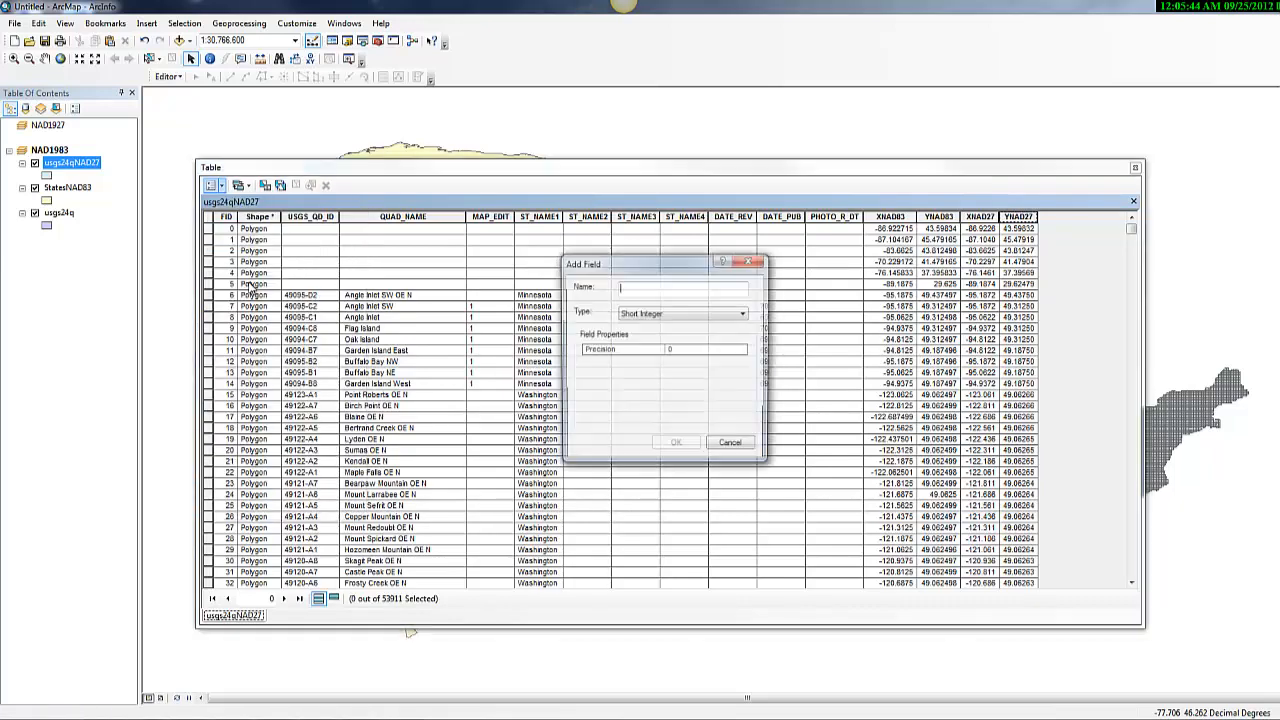
click(740, 316)
click(705, 353)
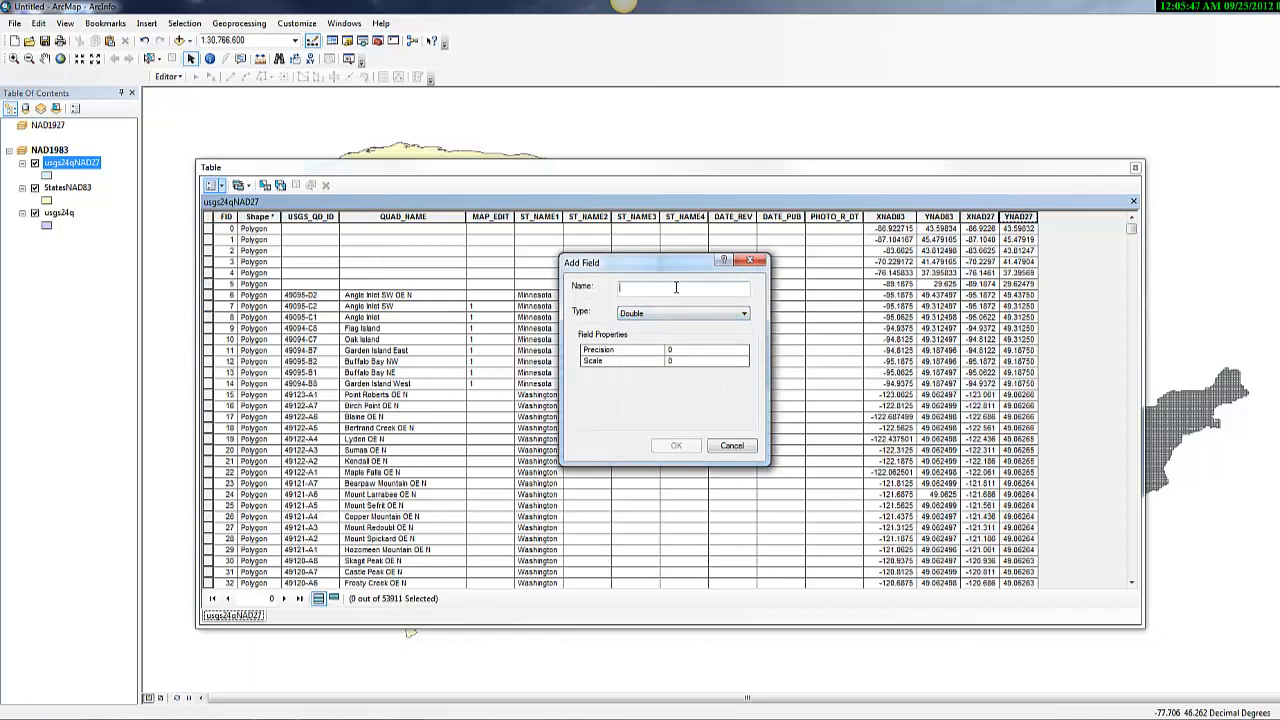
text(DLongSec)
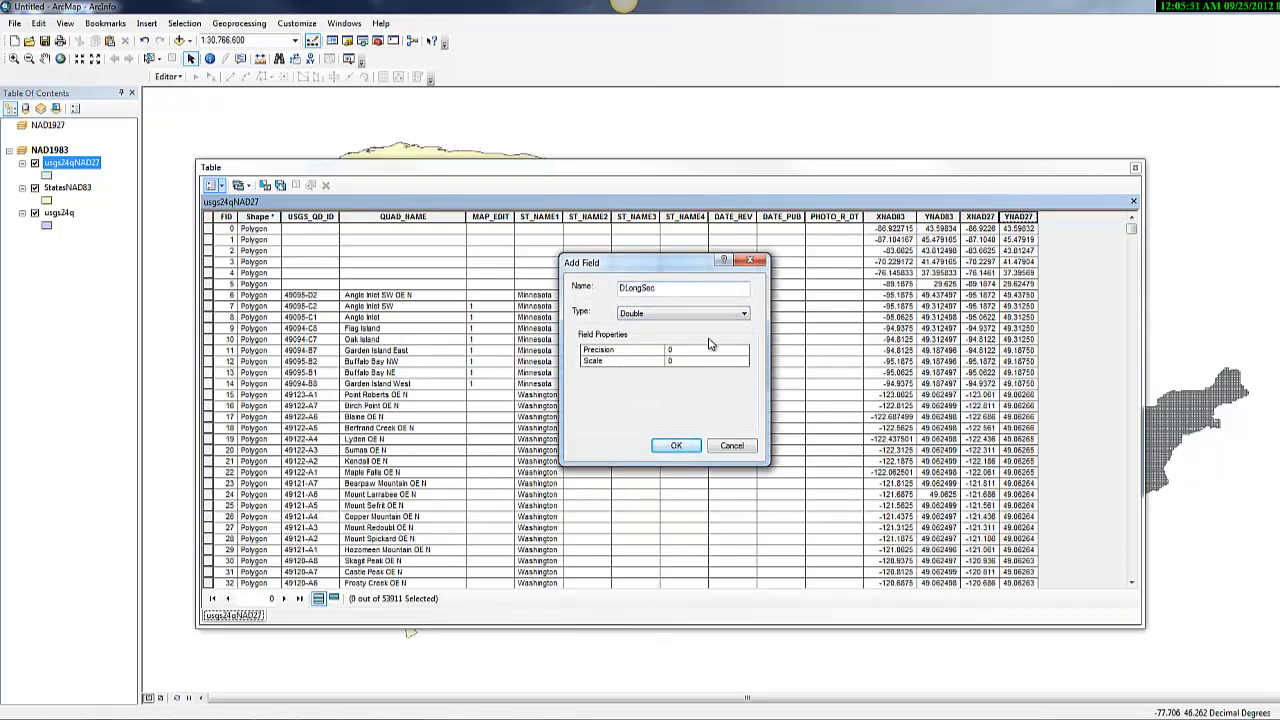
click(676, 445)
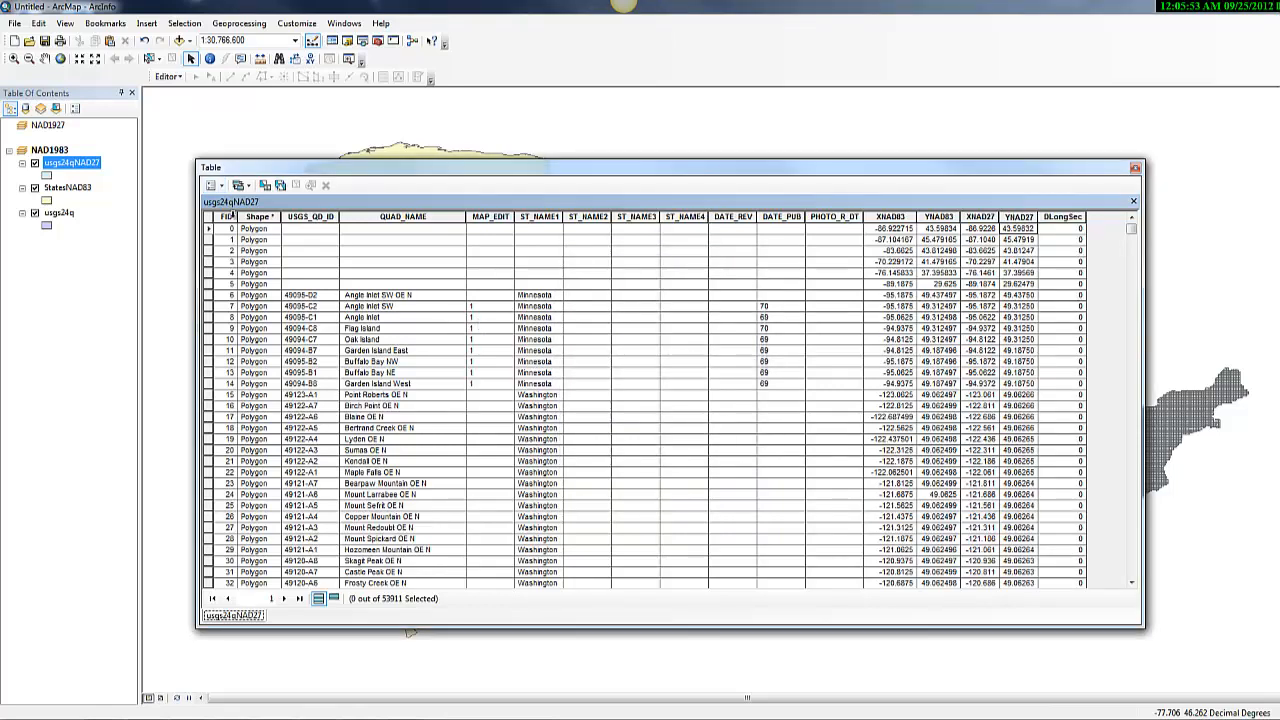
Add a Double field named DLatSec to the usgs24qNAD27 attribute table
click(214, 186)
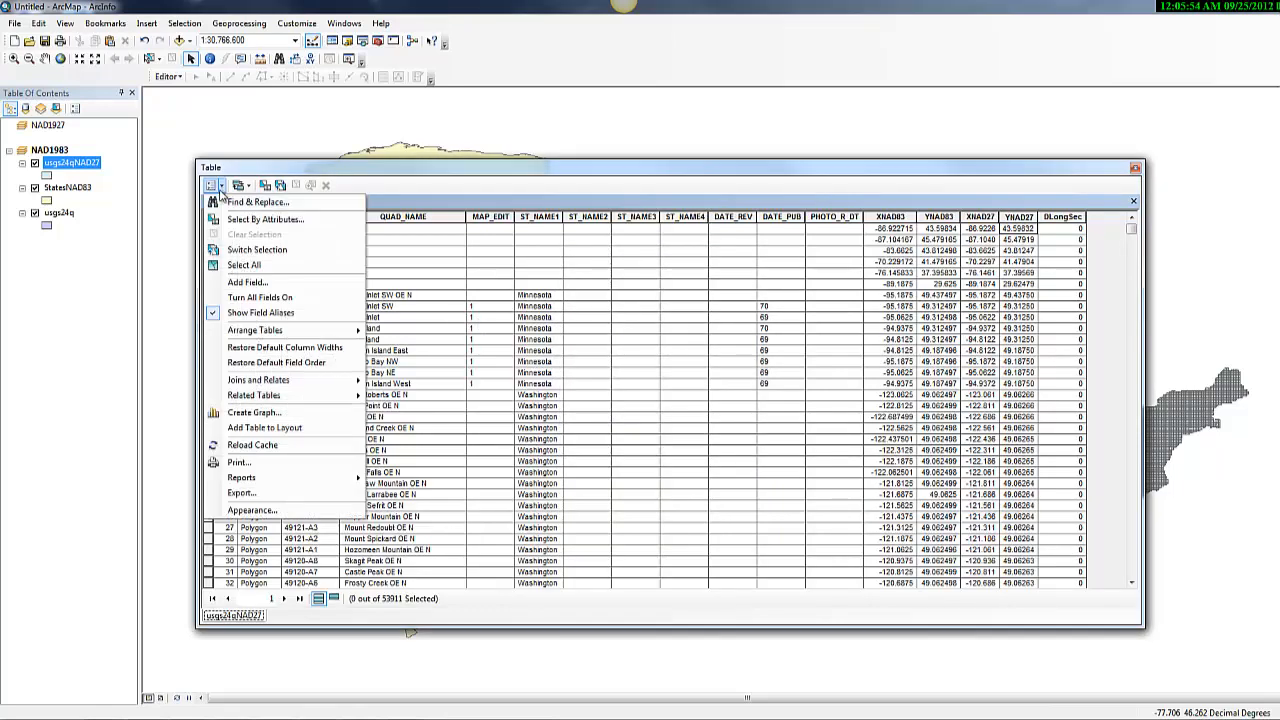
click(232, 284)
text(DLA)
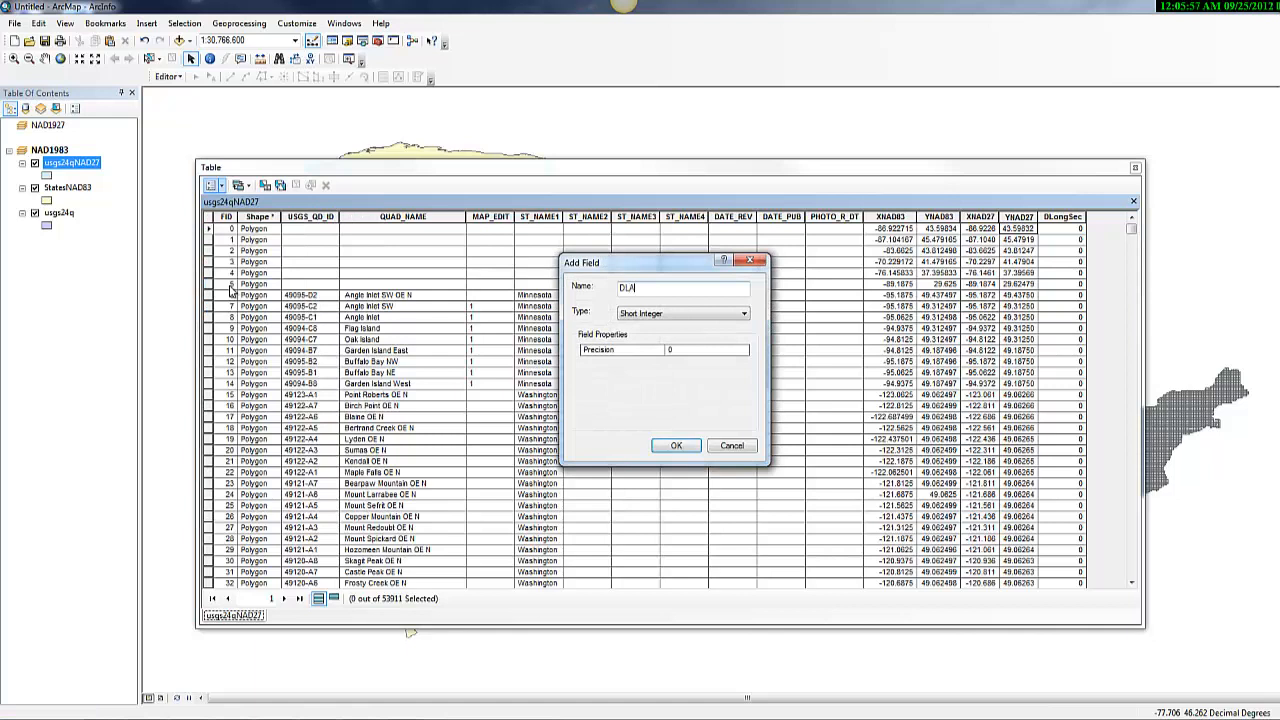
text(tSec)
click(697, 314)
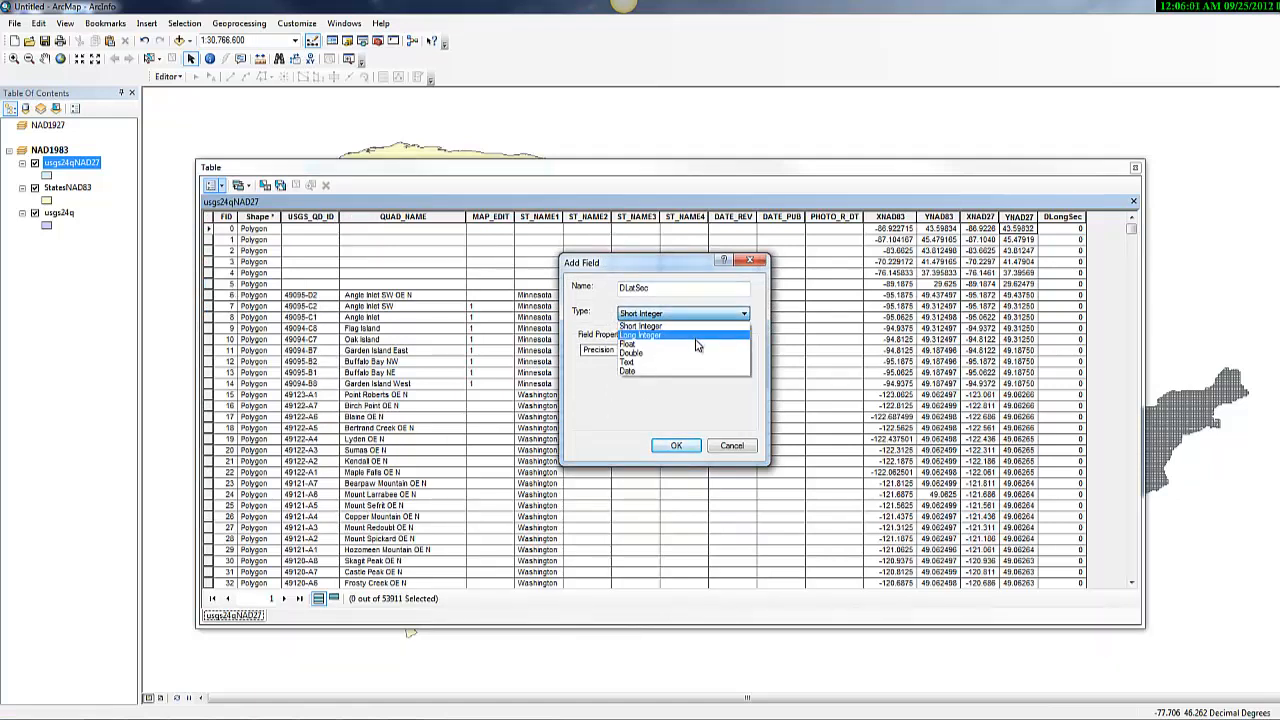
click(694, 353)
click(678, 445)
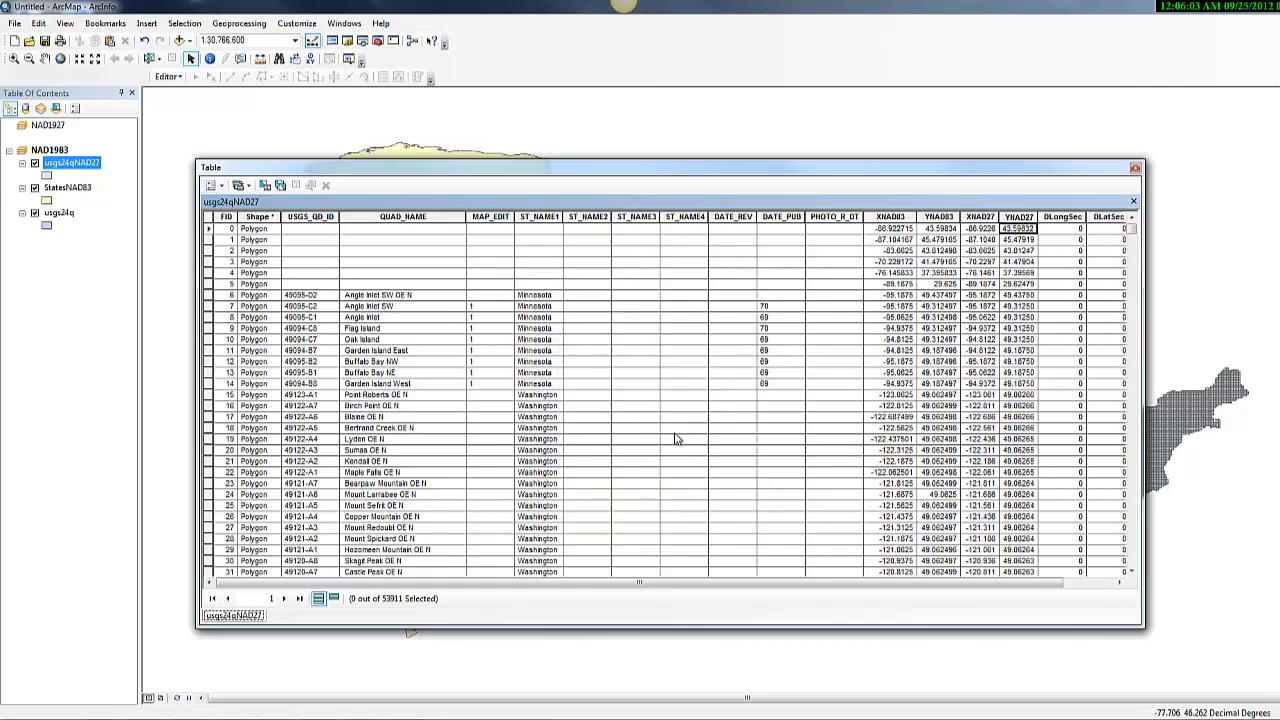
Calculate the DLongSec field with the Field Calculator expression ([XNAD83] - [XNAD27])*3600
drag(991, 584, 1075, 586)
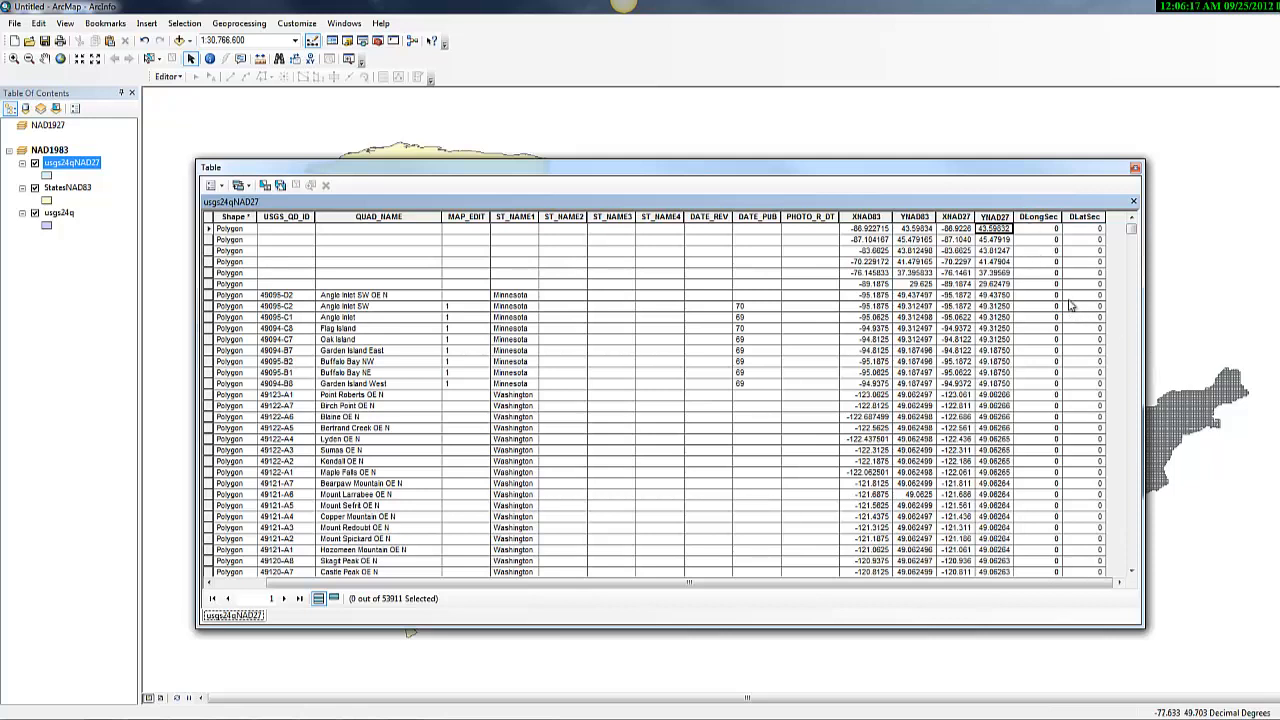
click(1051, 218)
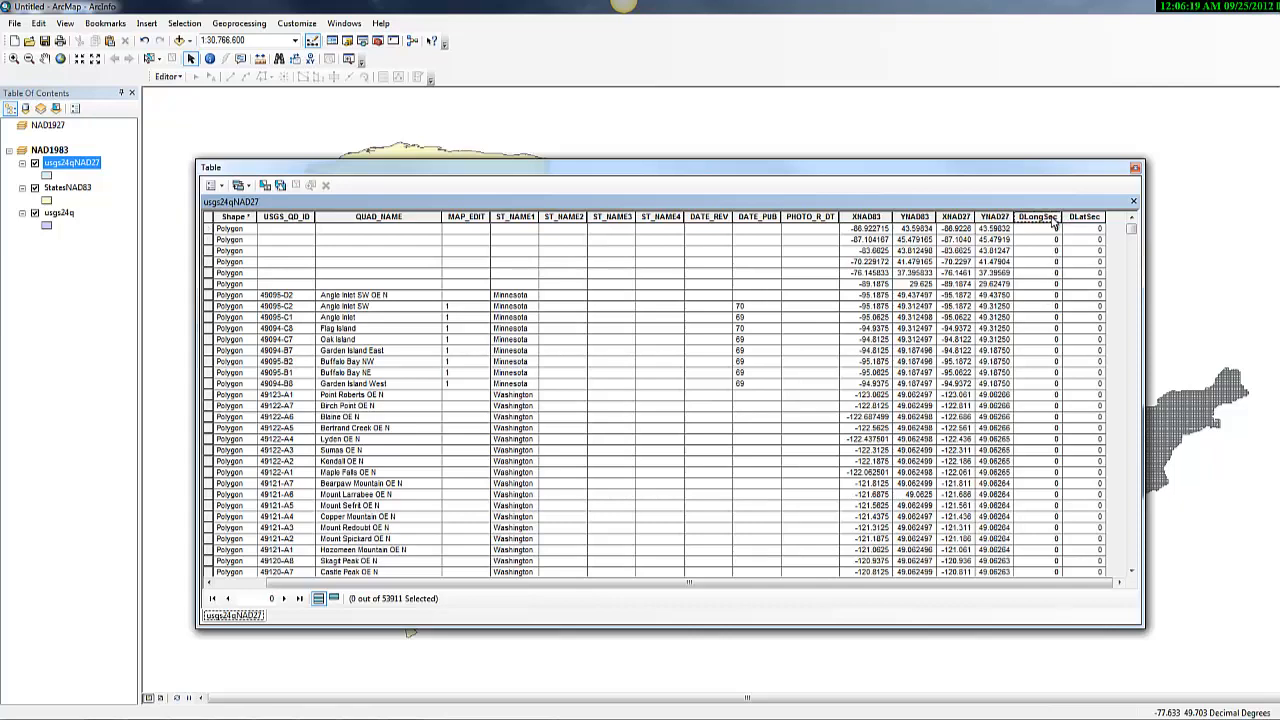
right_click(1052, 224)
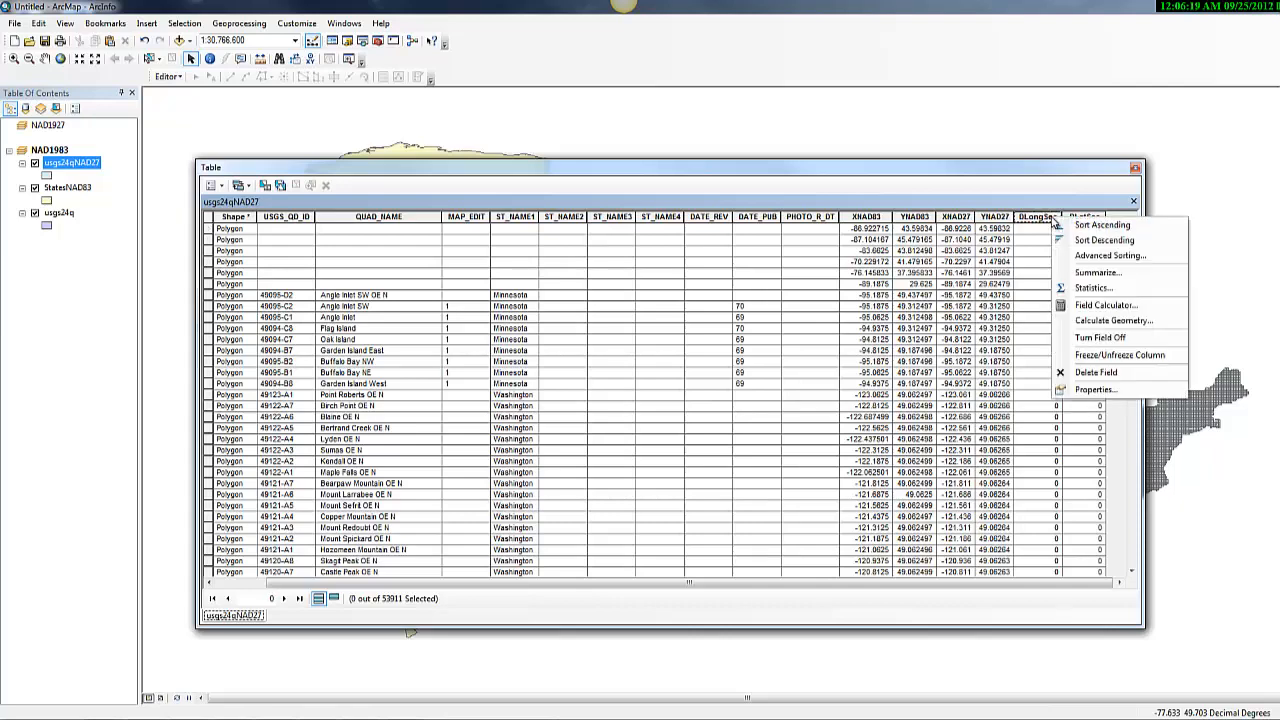
click(1100, 305)
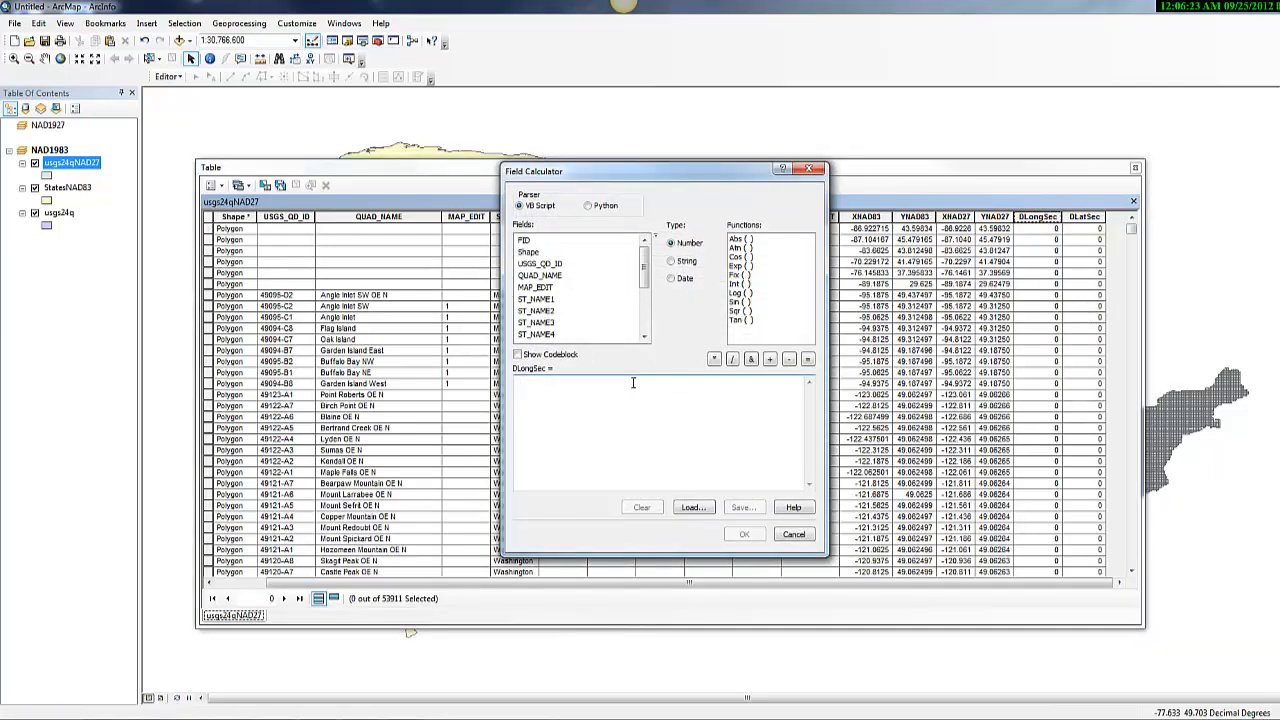
click(605, 392)
text(()
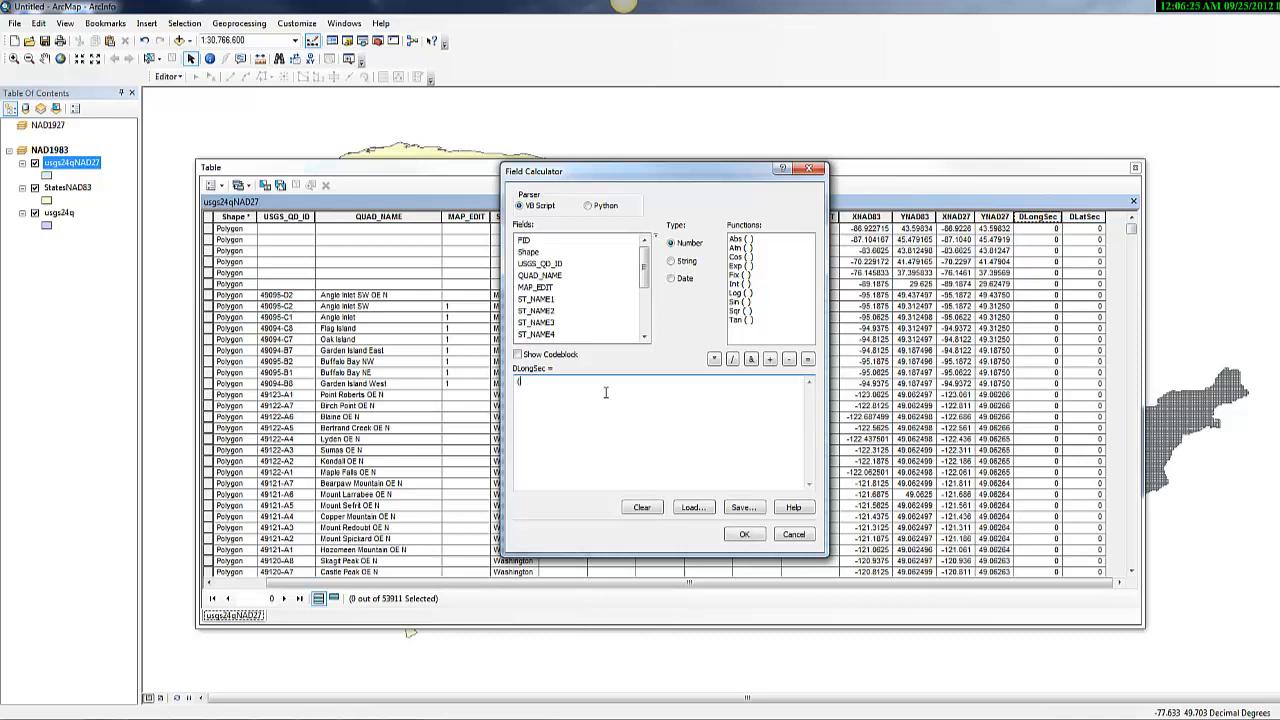
drag(650, 282, 645, 338)
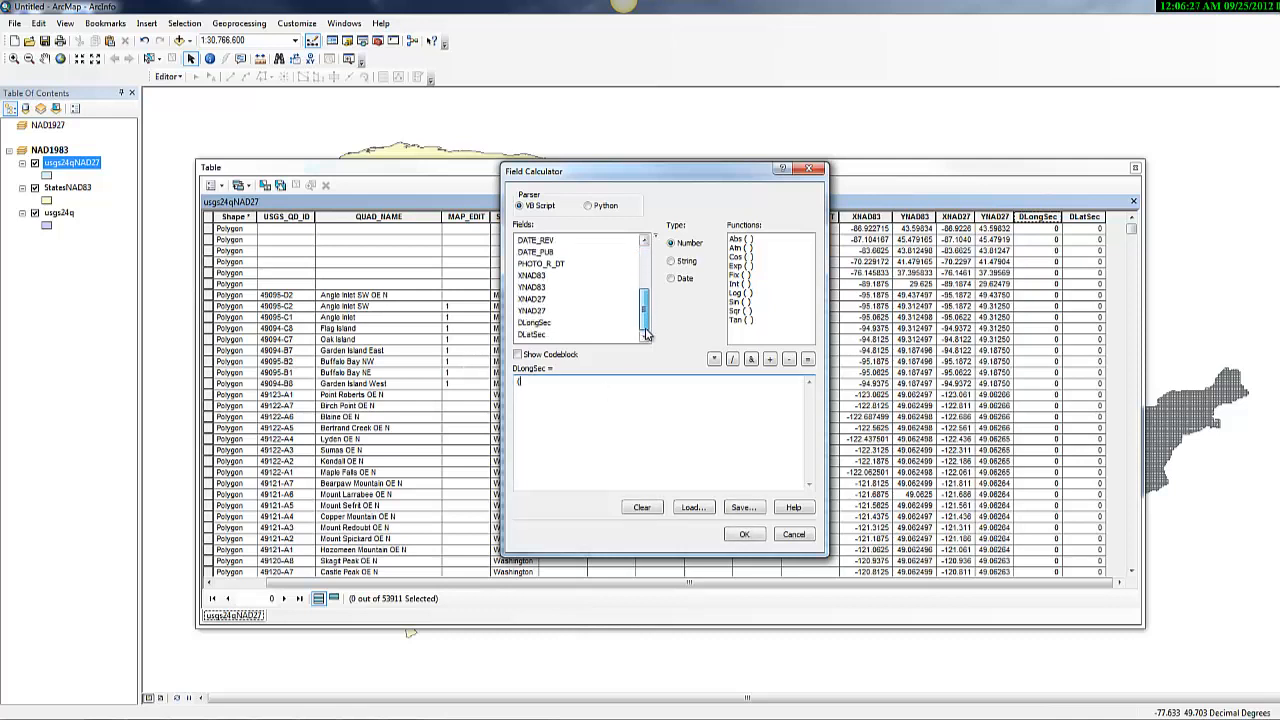
double_click(535, 276)
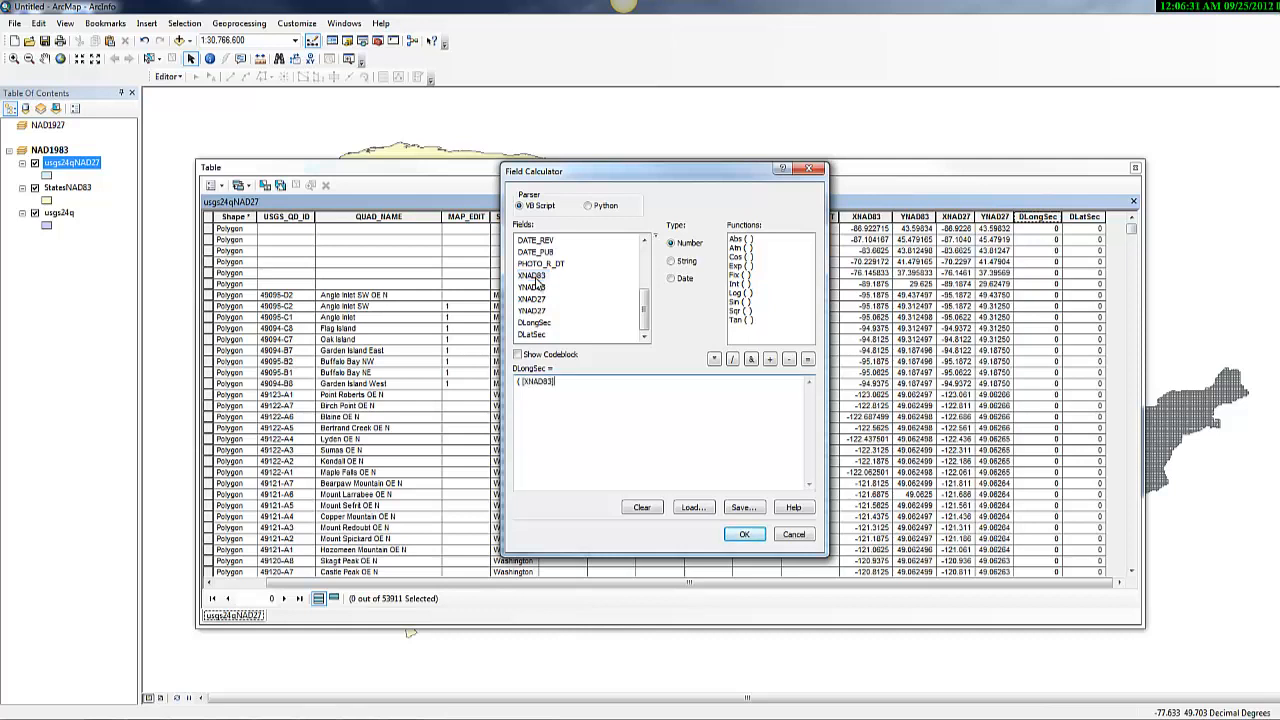
text(-)
double_click(531, 299)
key(BackSpace)
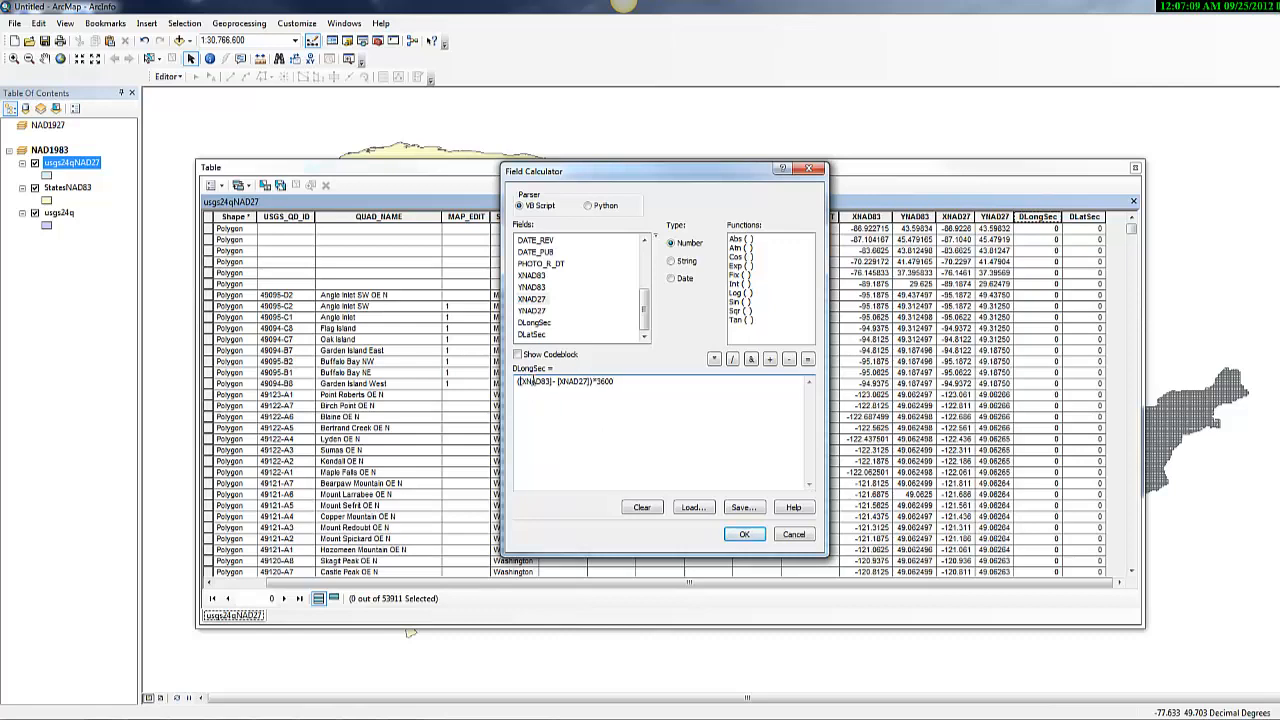
click(741, 535)
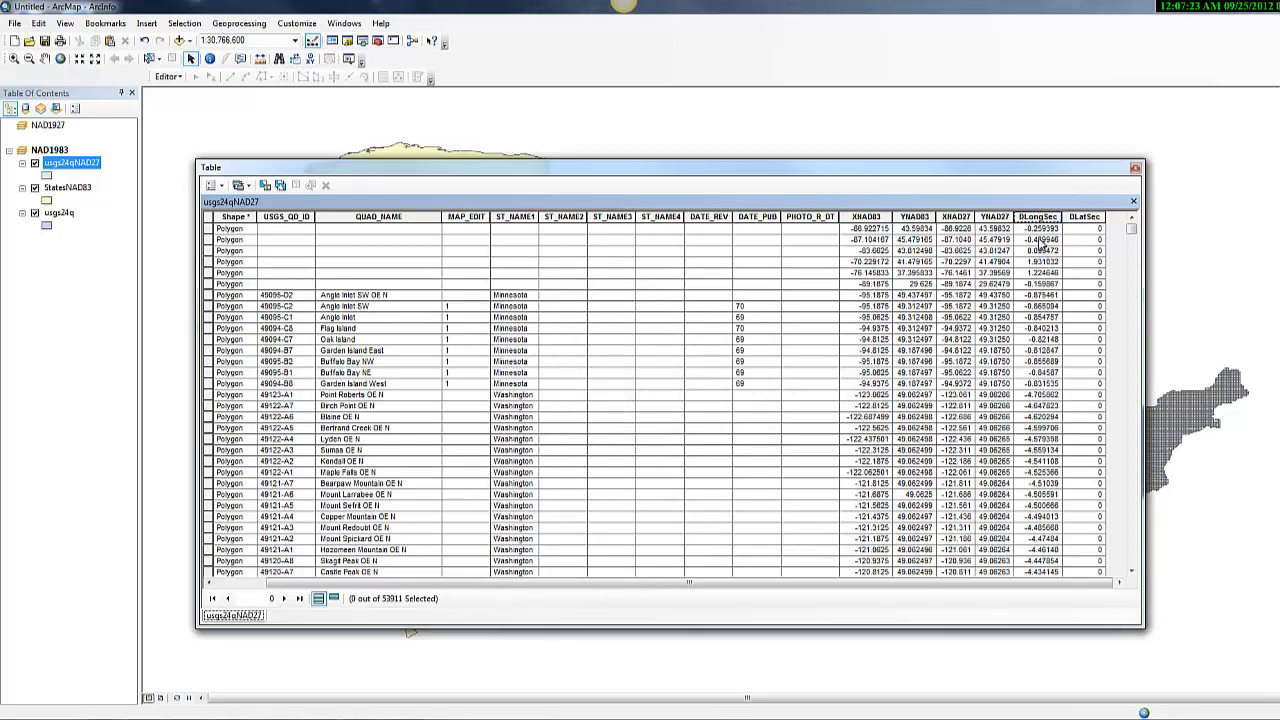
Calculate the DLatSec field with the Field Calculator expression ([YNAD83] - [YNAD27])*3600
right_click(1087, 217)
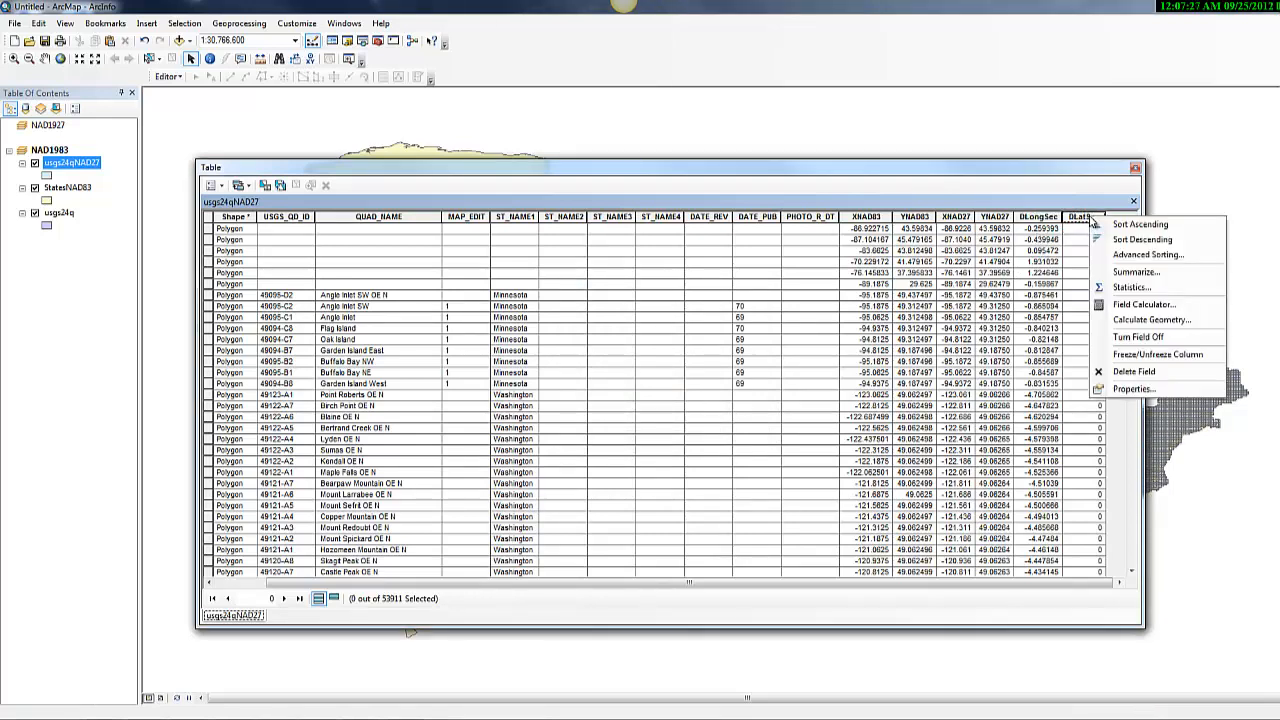
click(1115, 305)
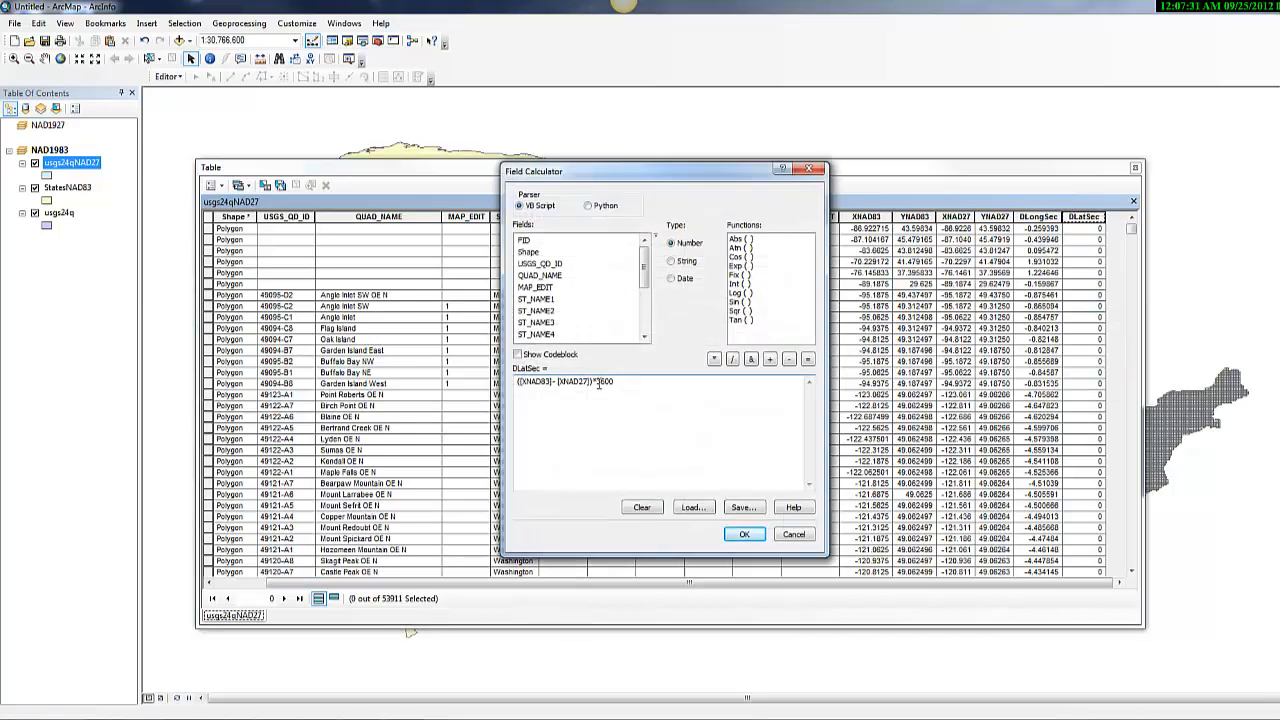
double_click(550, 382)
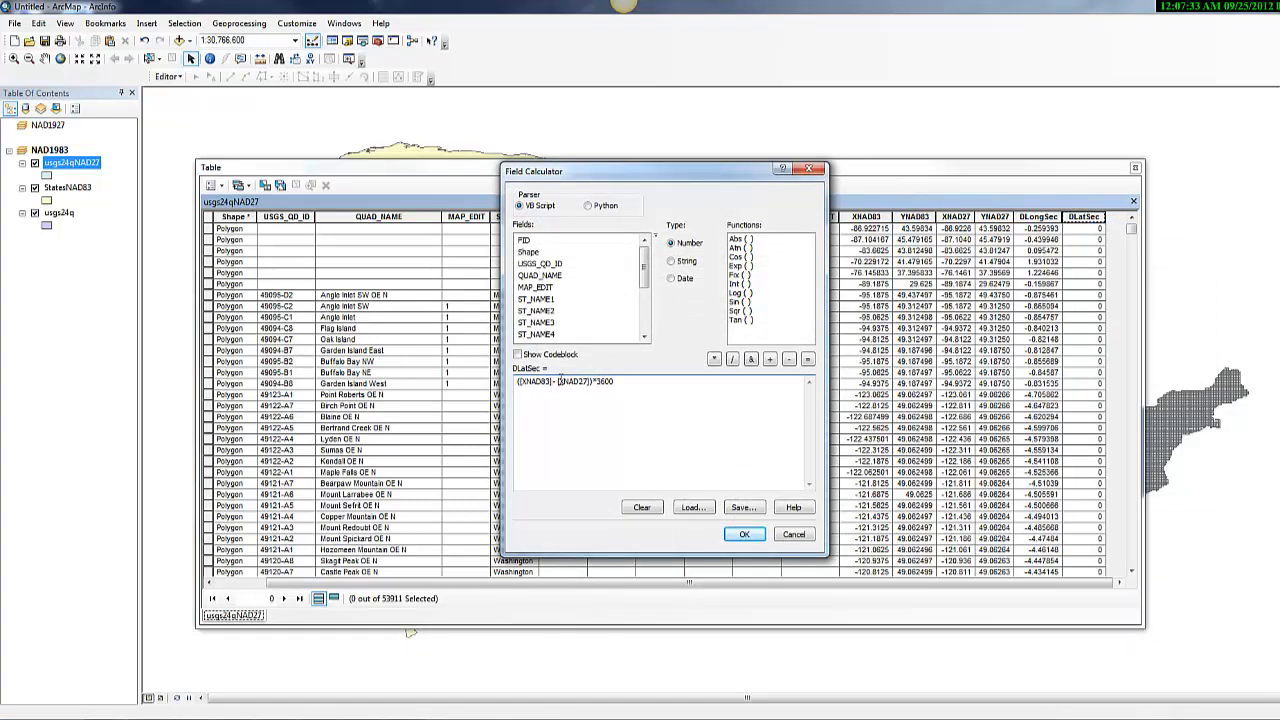
key(BackSpace)
key(BackSpace)
key(BackSpace)
key(BackSpace)
key(BackSpace)
key(BackSpace)
key(BackSpace)
key(BackSpace)
key(BackSpace)
key(BackSpace)
scroll(645, 337, down, 5)
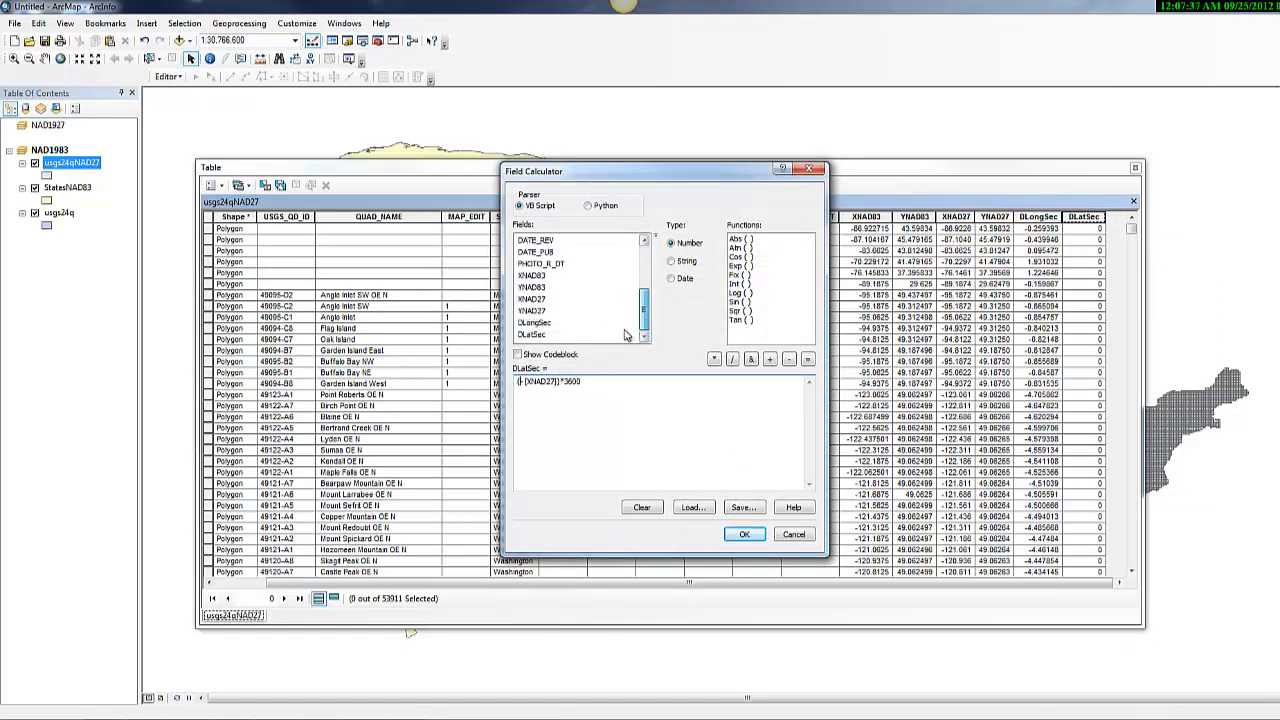
double_click(531, 287)
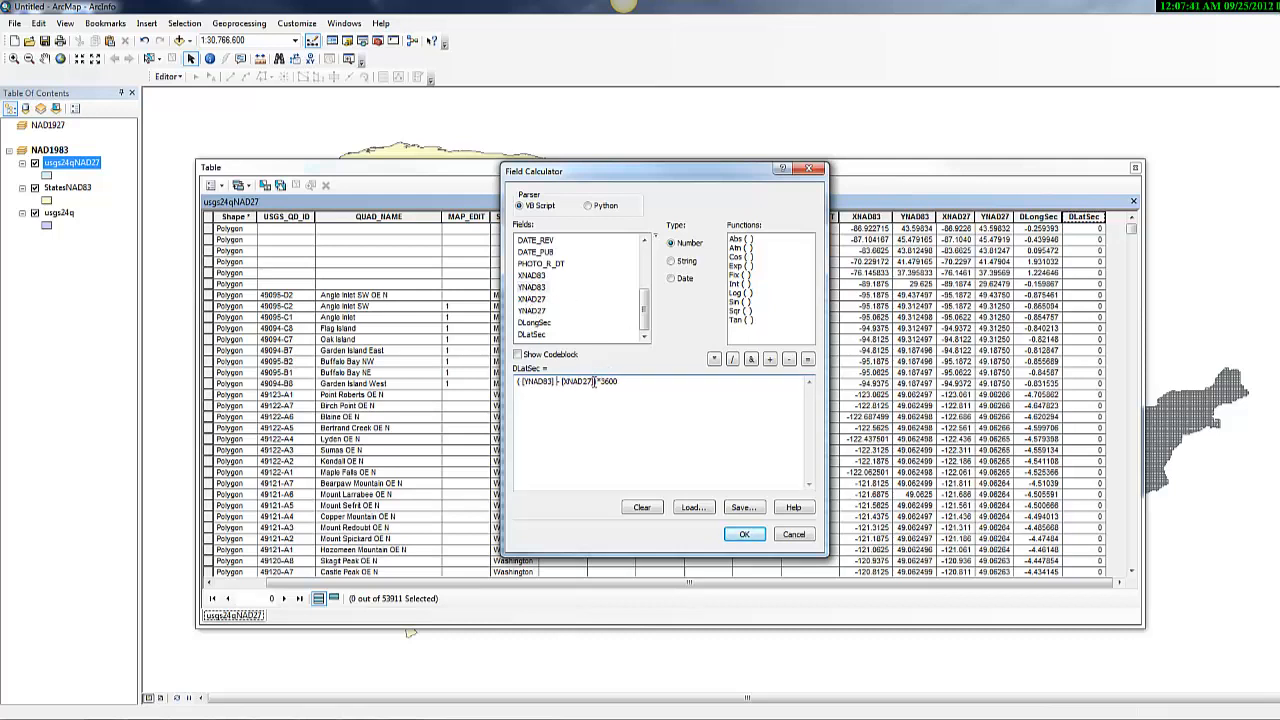
key(BackSpace)
key(BackSpace)
key(BackSpace)
key(BackSpace)
key(BackSpace)
key(BackSpace)
key(BackSpace)
key(BackSpace)
double_click(540, 311)
key(Delete)
key(Delete)
click(745, 535)
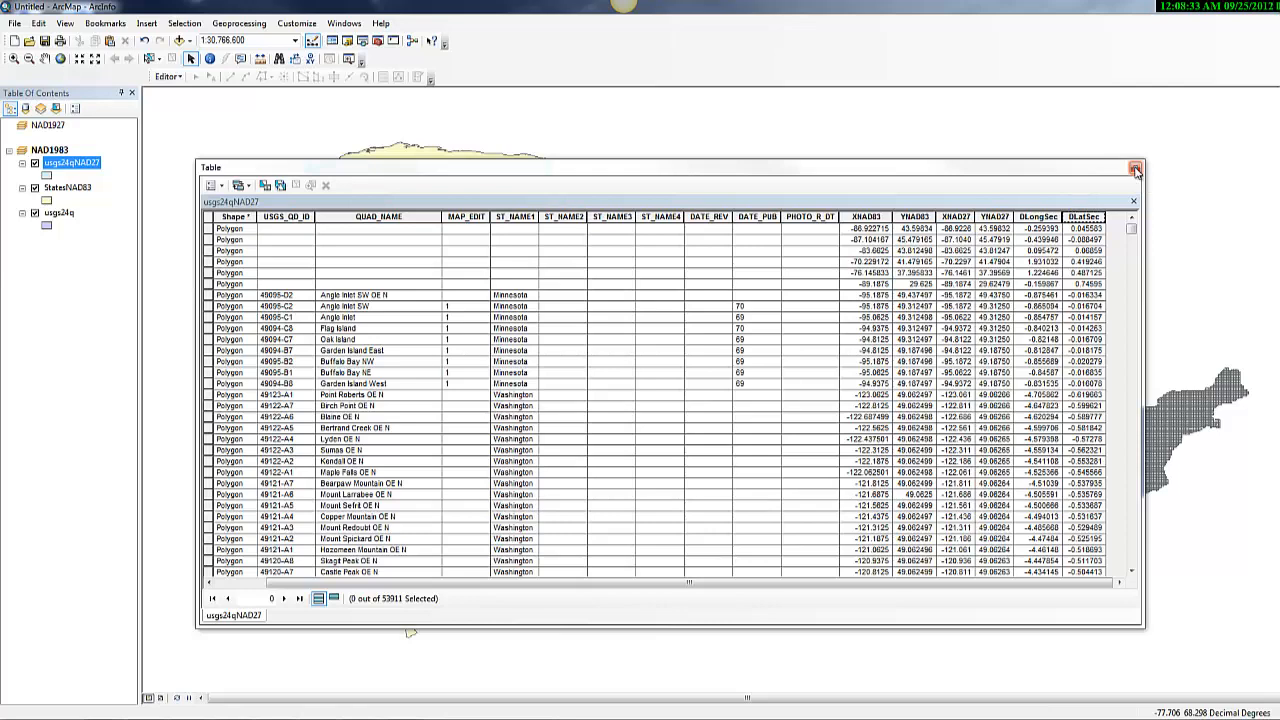
click(211, 186)
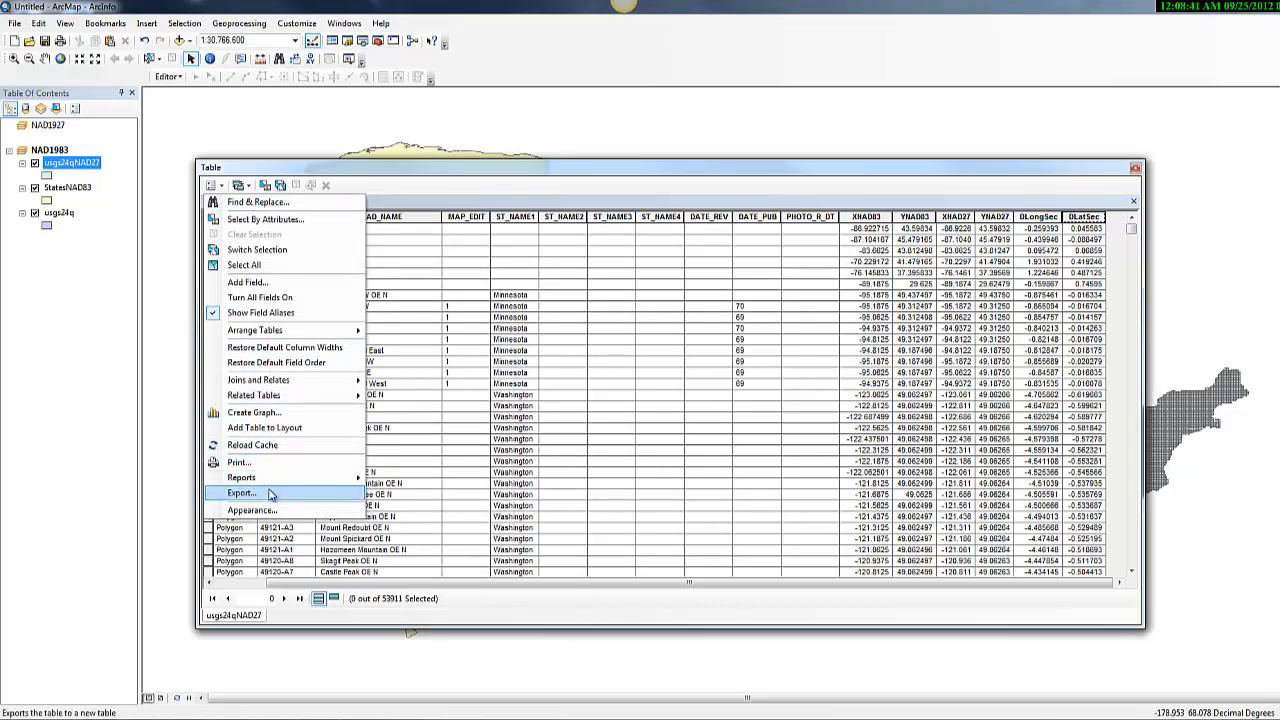
click(270, 494)
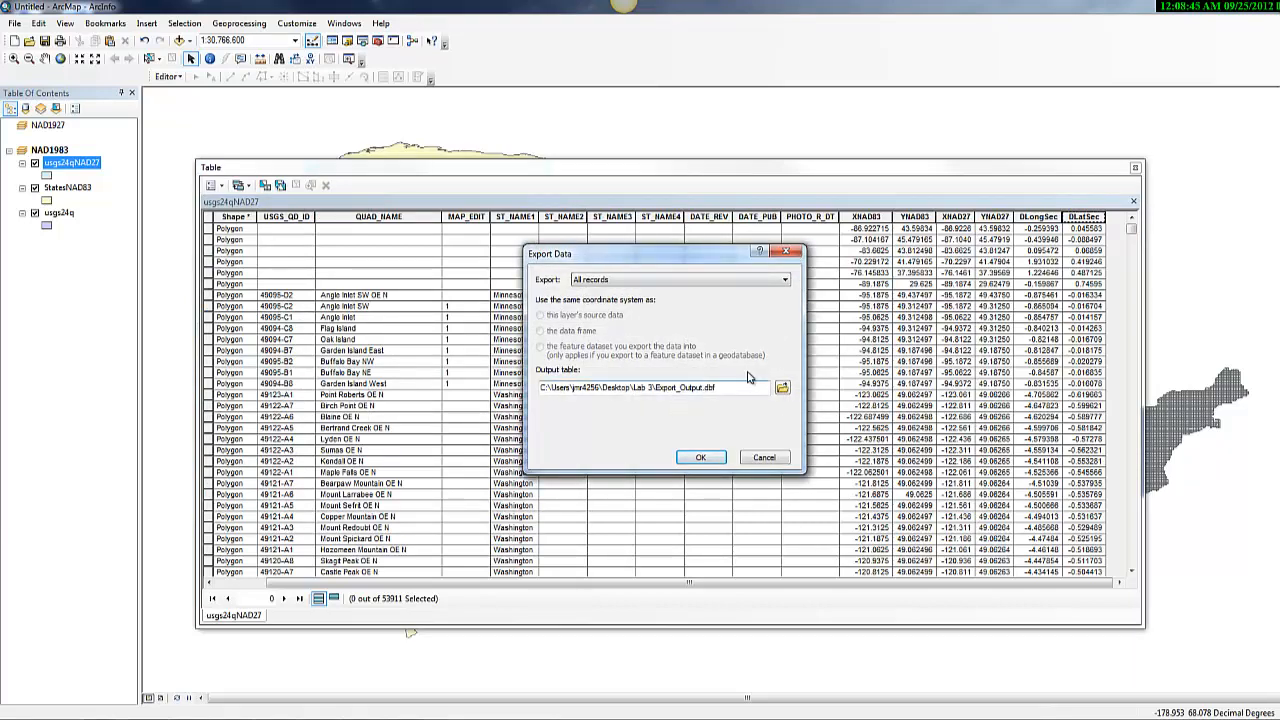
key(BackSpace)
key(BackSpace)
key(BackSpace)
key(BackSpace)
key(BackSpace)
key(BackSpace)
key(BackSpace)
key(BackSpace)
key(BackSpace)
key(BackSpace)
key(BackSpace)
key(BackSpace)
key(BackSpace)
key(BackSpace)
key(BackSpace)
text(4)
click(1262, 5)
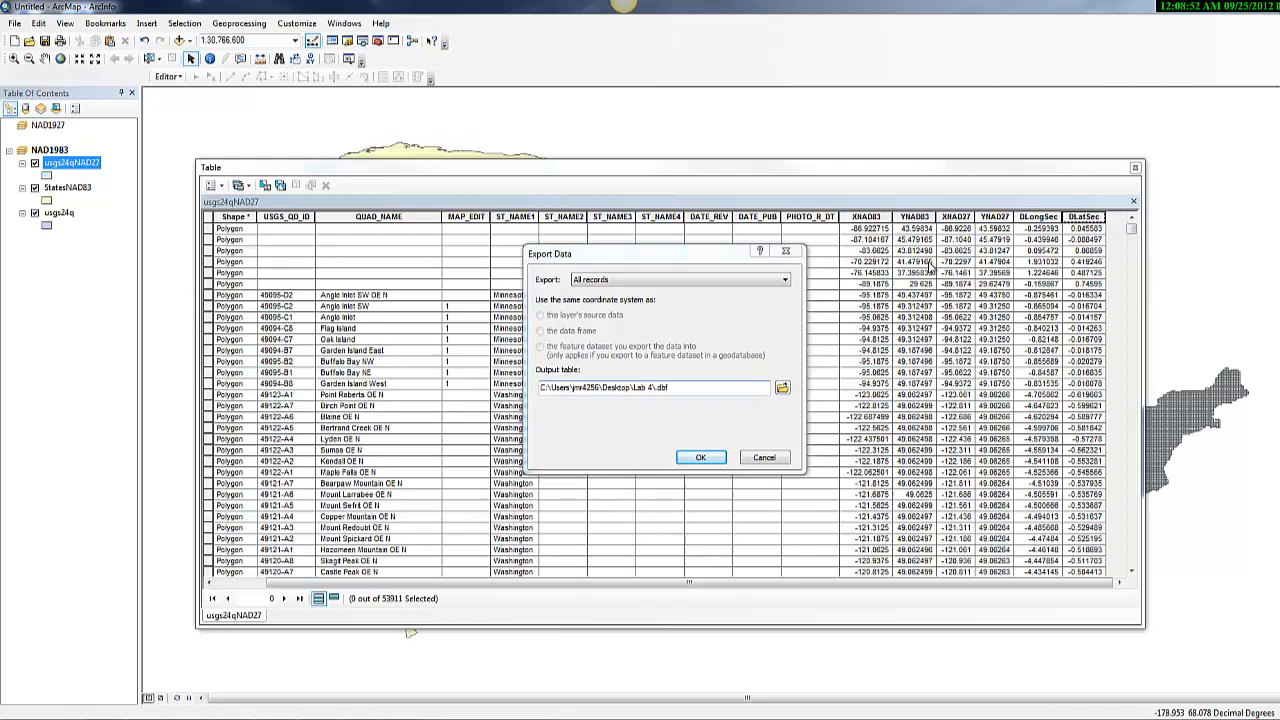
click(756, 458)
click(1271, 7)
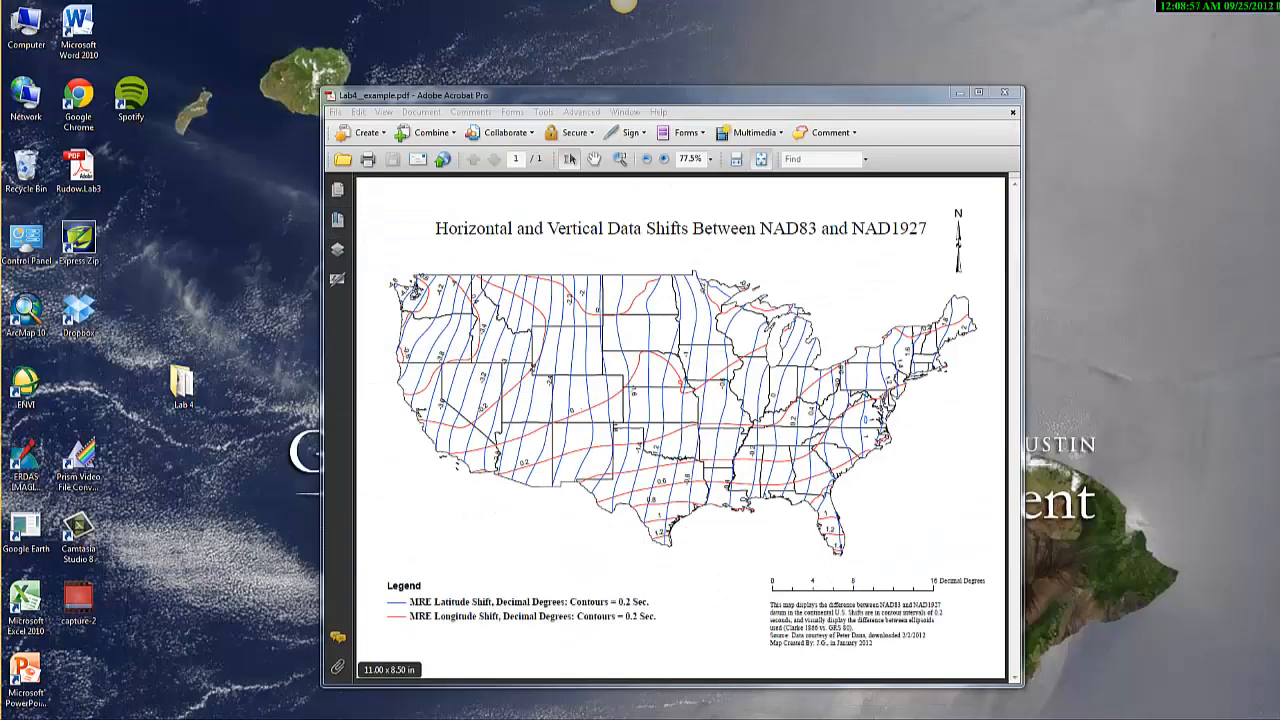
click(335, 718)
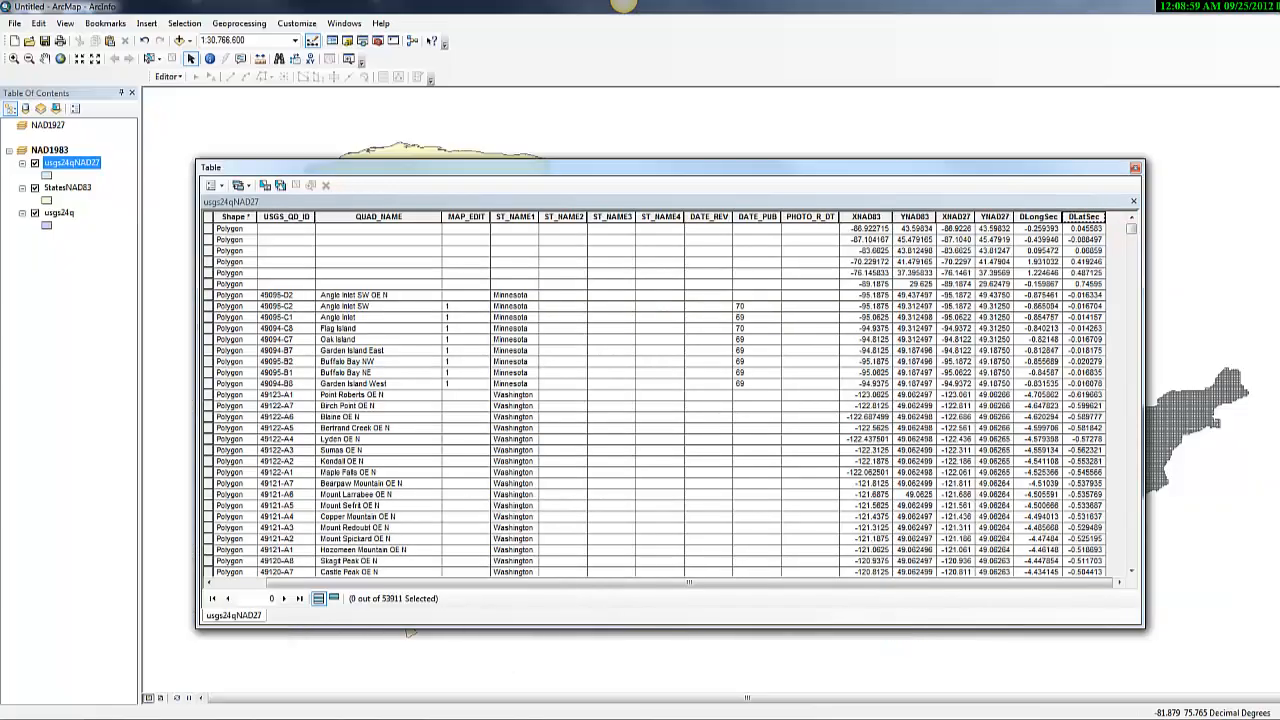
Start exporting all records of the usgs24qNAD27 table and choose the Lab 4 folder on the Desktop as the output location
click(213, 185)
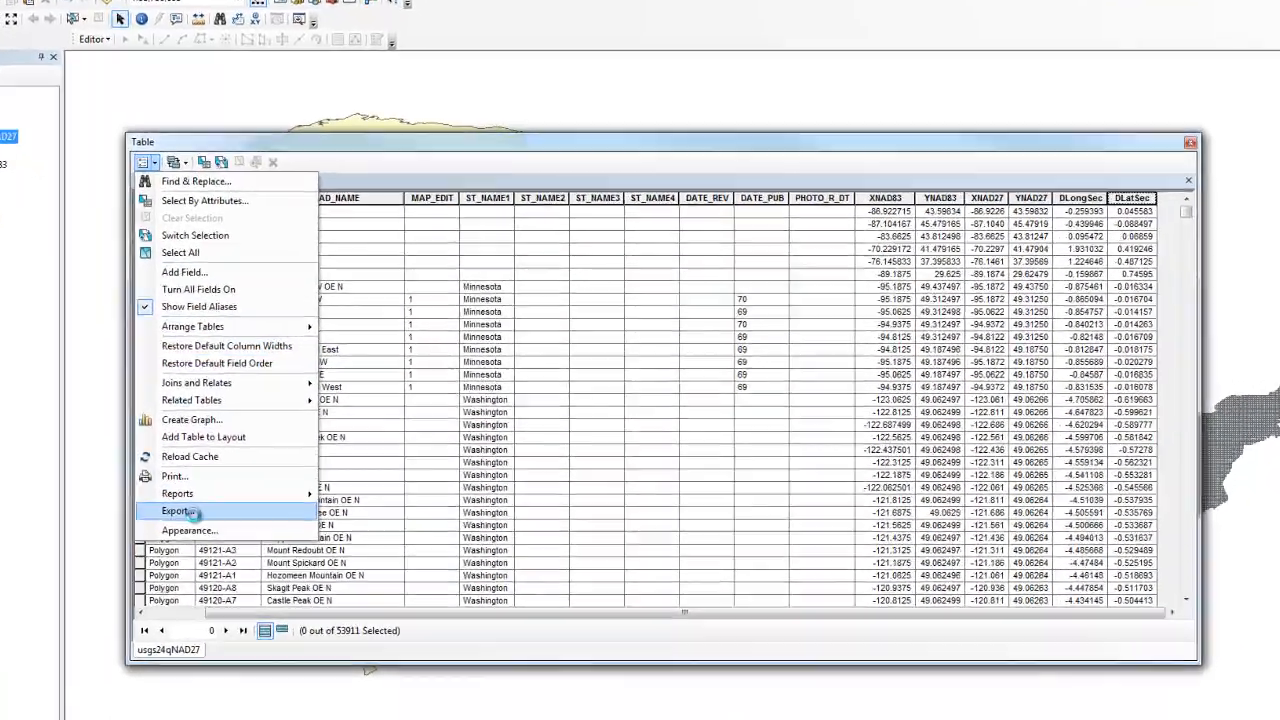
click(190, 511)
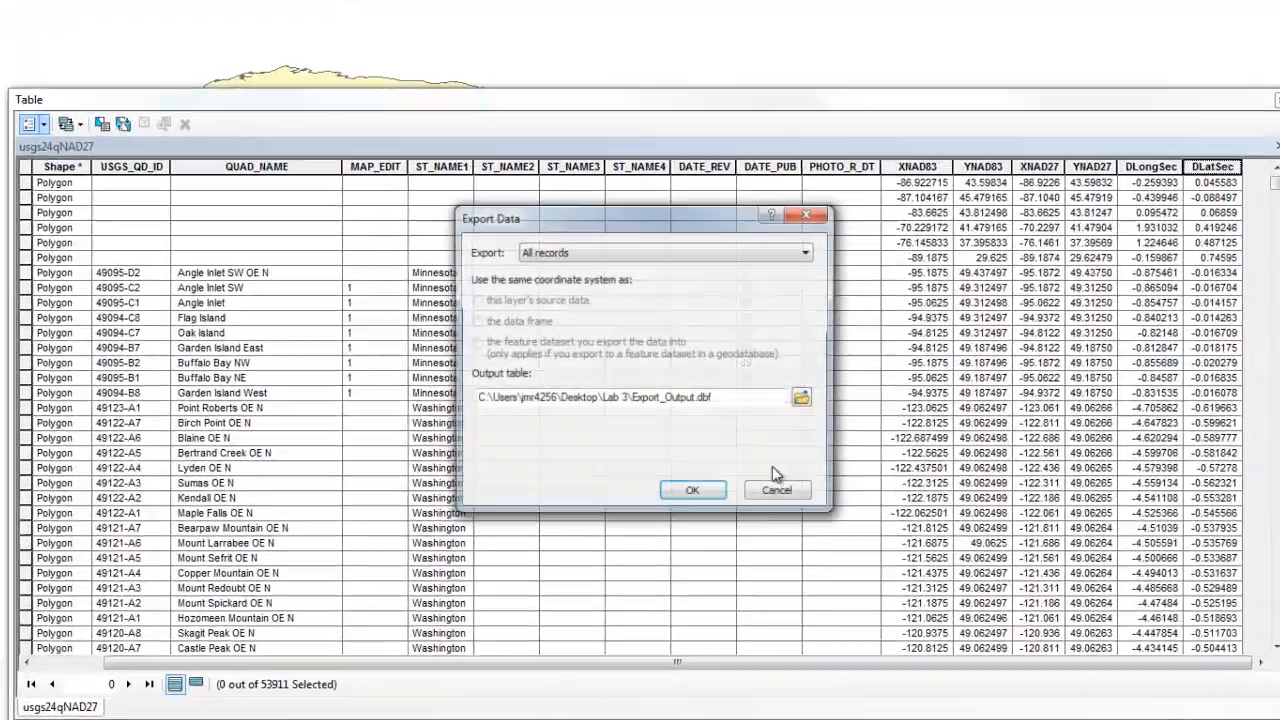
click(785, 390)
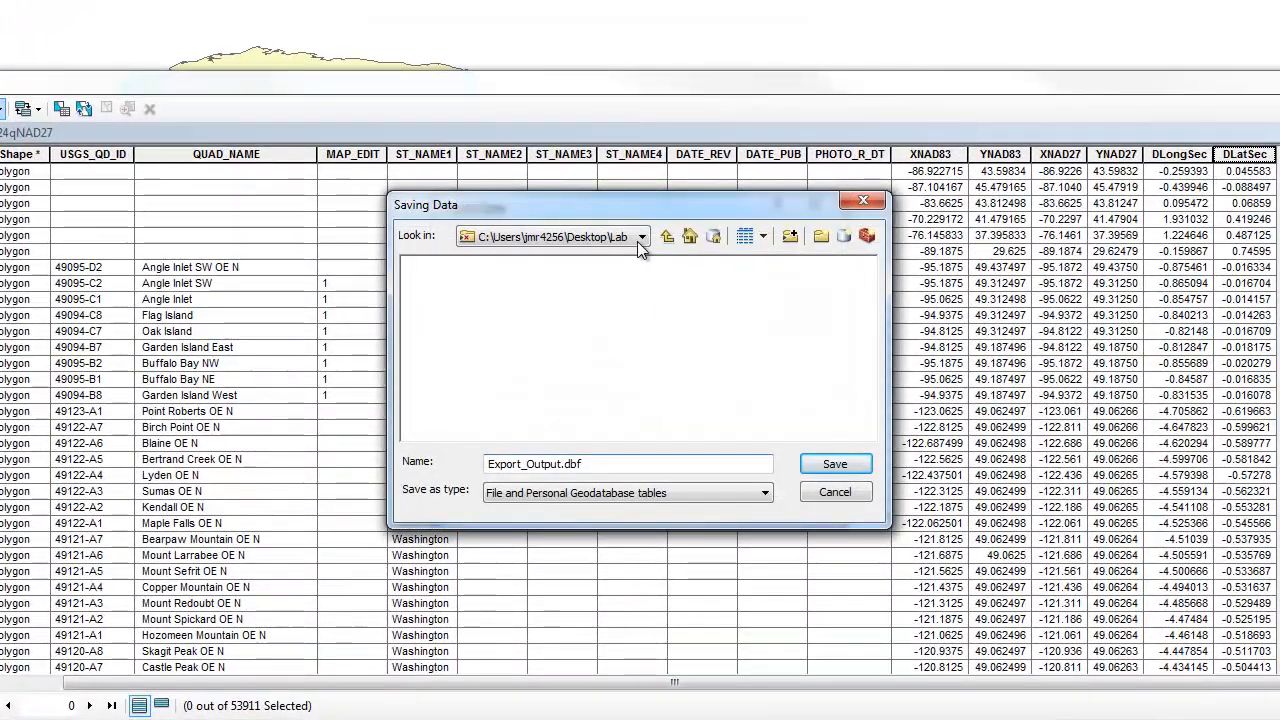
click(640, 238)
click(622, 322)
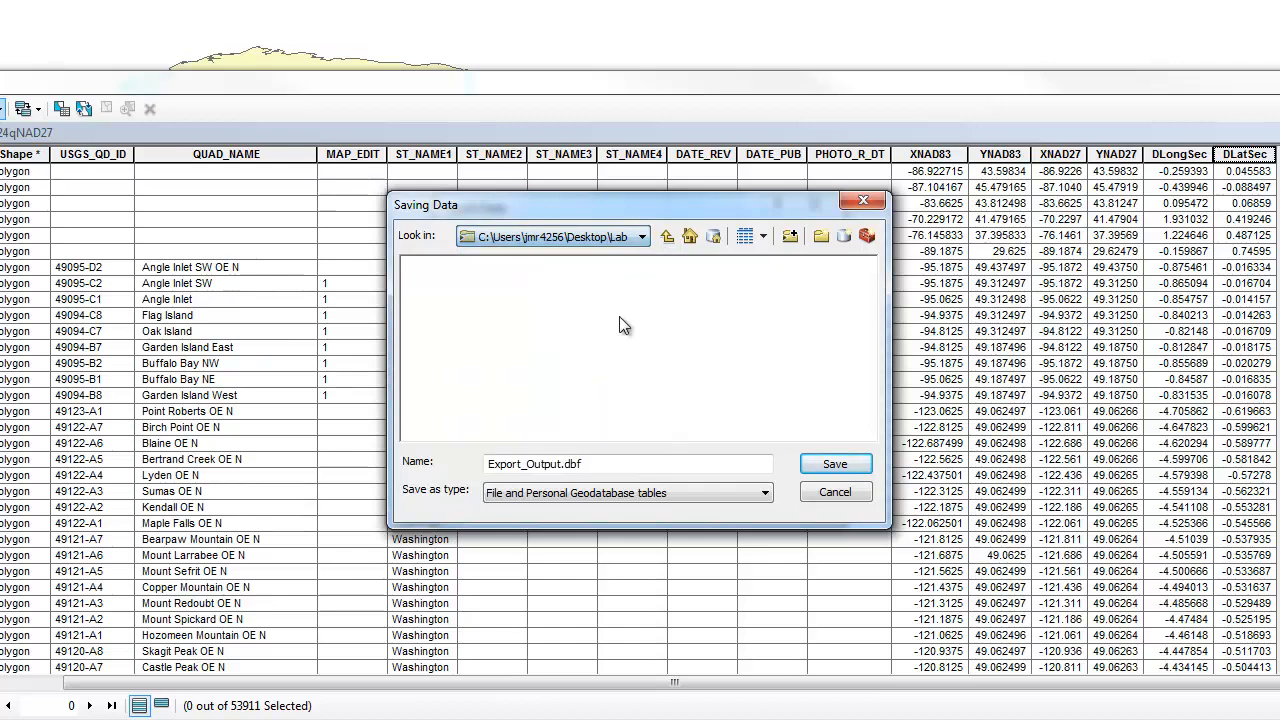
Name the output table Shift.dbf in the Lab 4 folder, export it and add the new table to the map
click(562, 464)
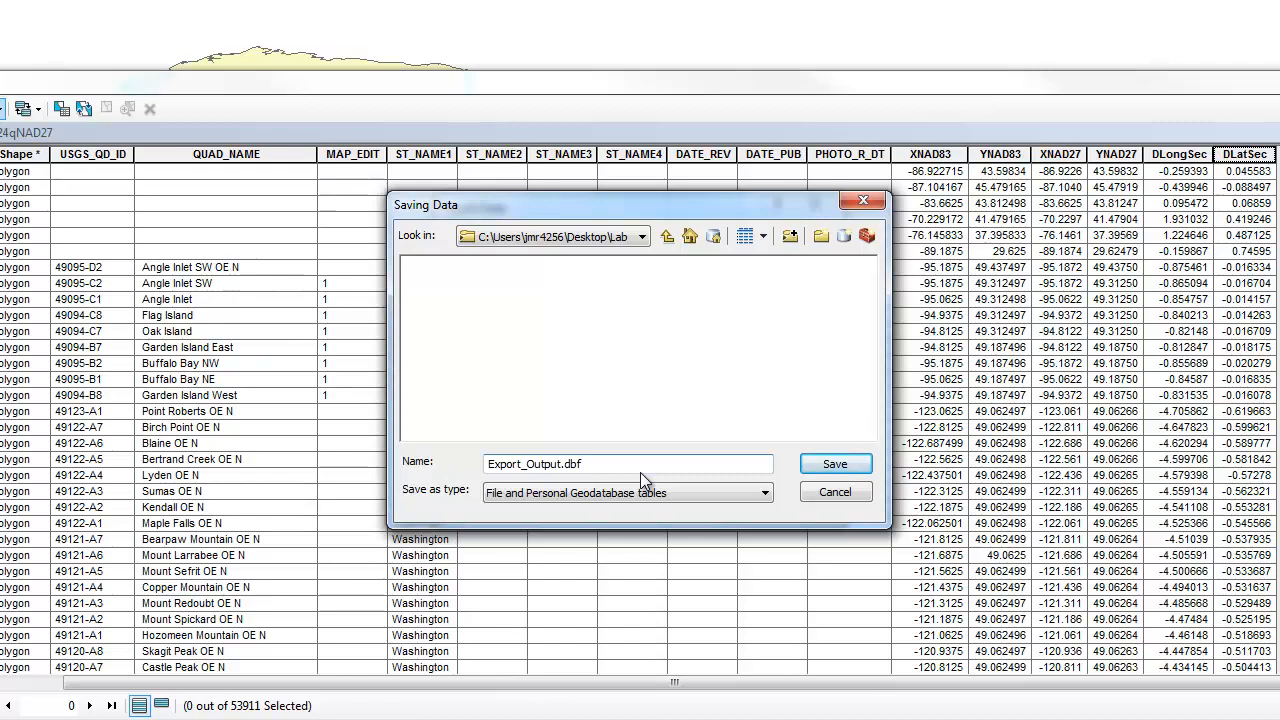
key(BackSpace)
key(BackSpace)
key(BackSpace)
key(BackSpace)
key(BackSpace)
key(BackSpace)
key(BackSpace)
key(BackSpace)
key(BackSpace)
key(BackSpace)
key(BackSpace)
key(BackSpace)
key(BackSpace)
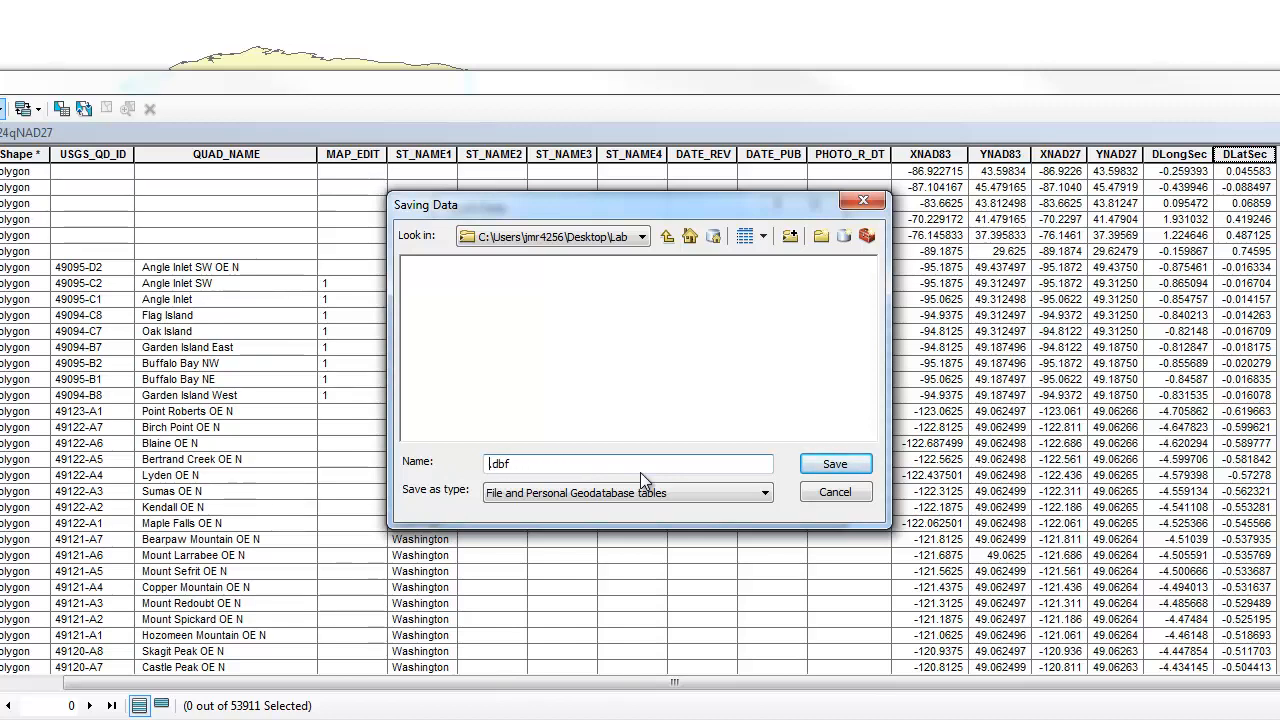
key(BackSpace)
key(BackSpace)
key(BackSpace)
key(BackSpace)
text(Shift)
click(830, 468)
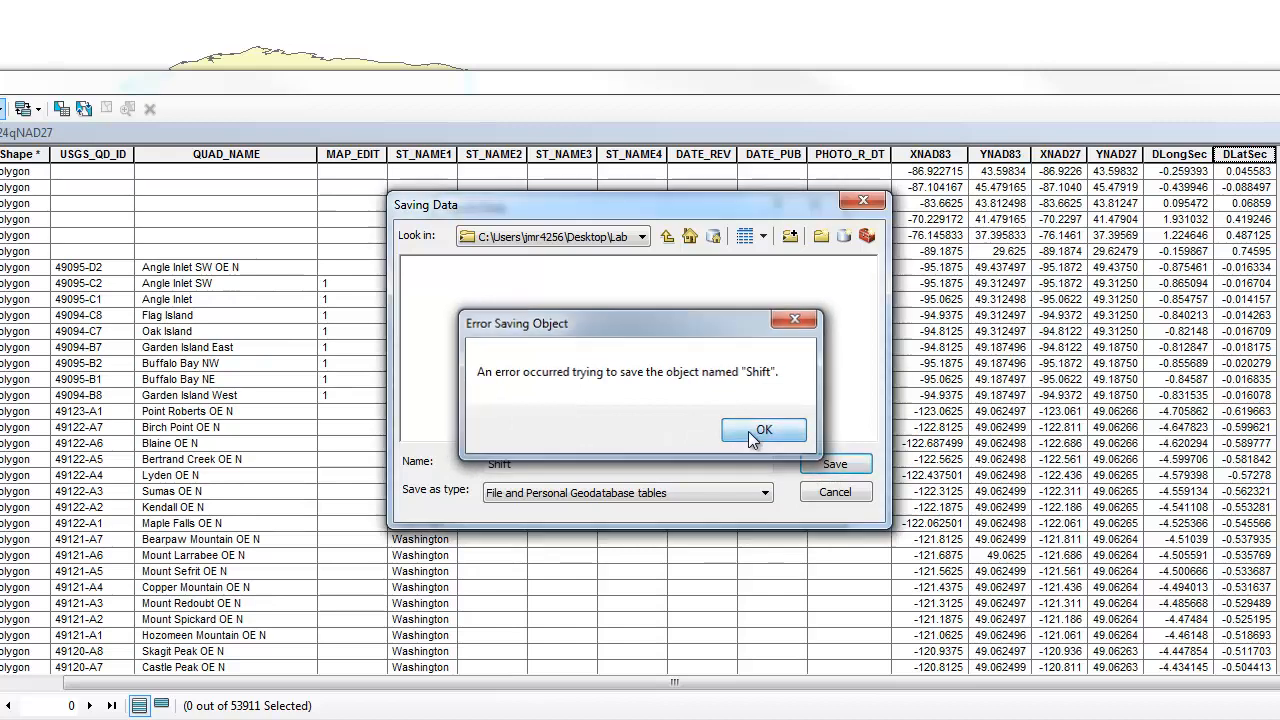
click(752, 428)
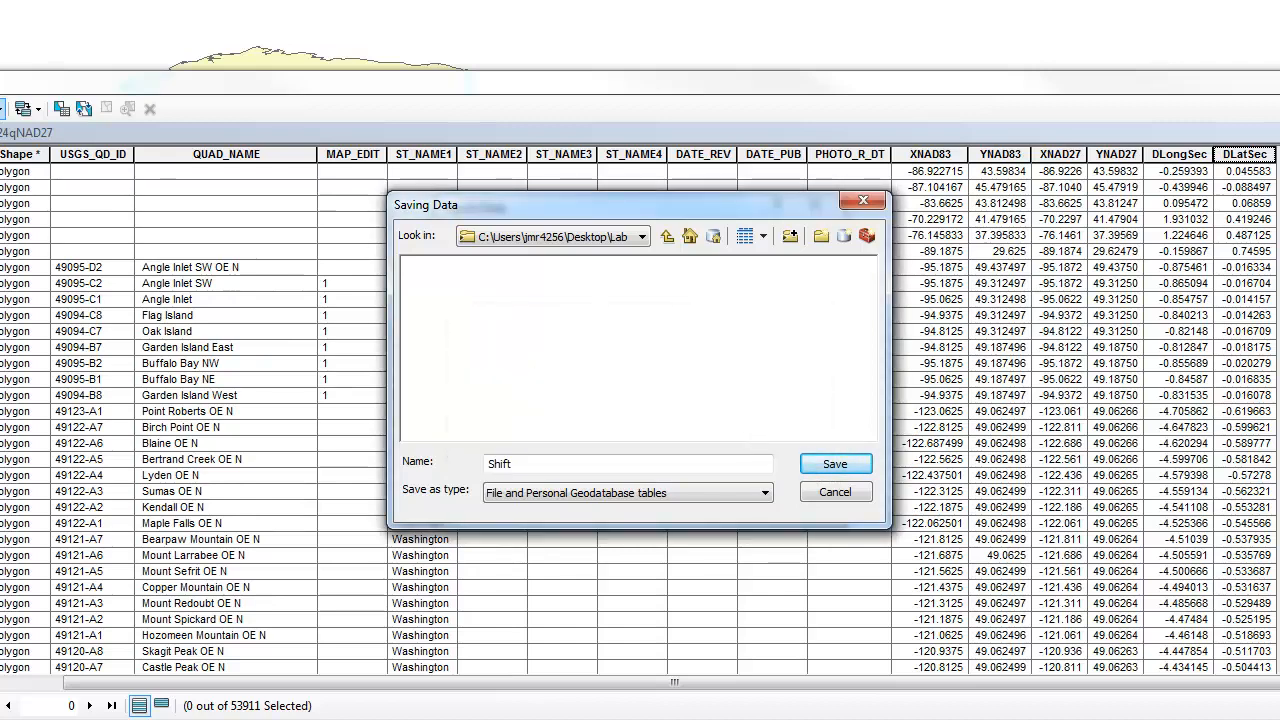
click(835, 463)
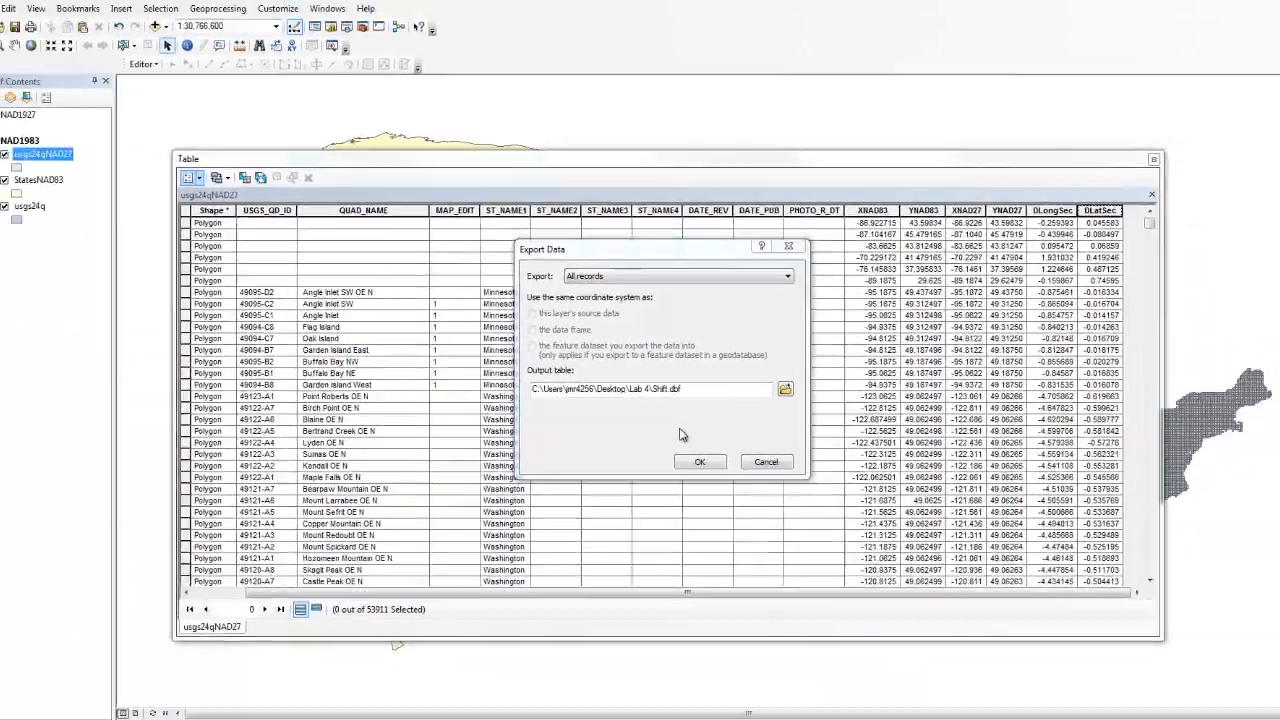
click(674, 506)
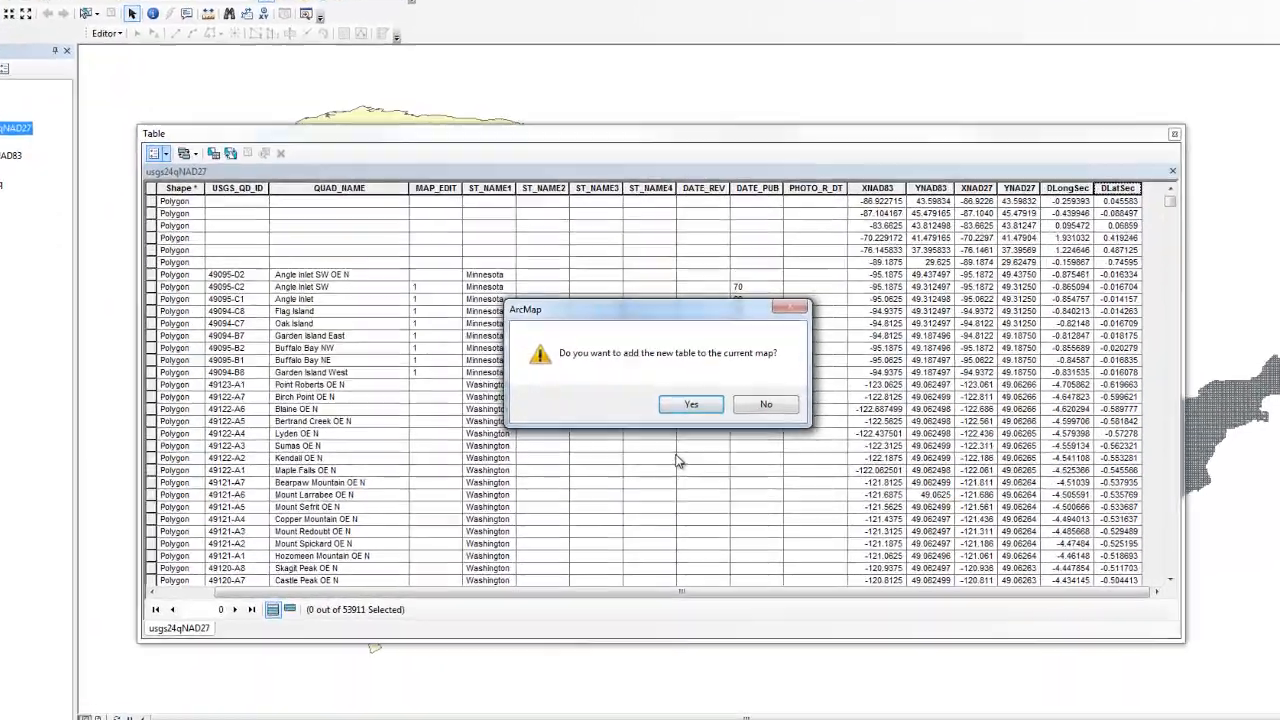
click(691, 404)
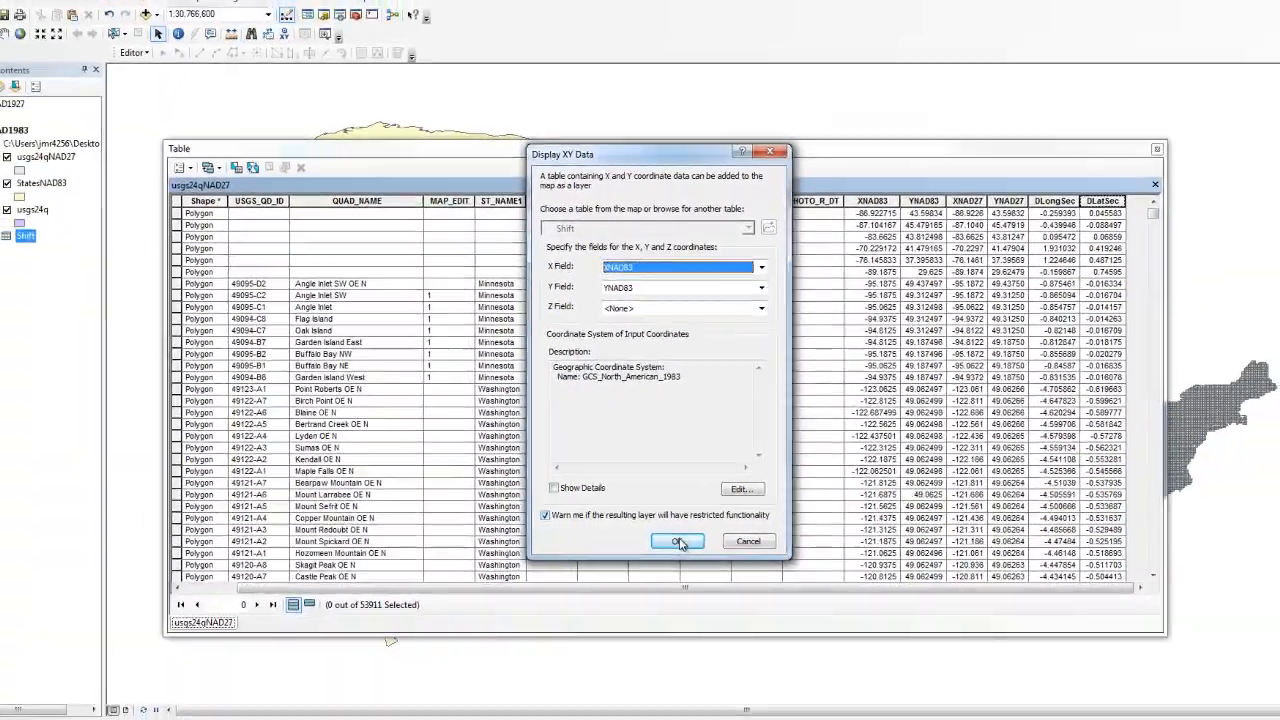
Display the Shift table as XY points using XNAD83 and YNAD83 in GCS_North_American_1983, and close the usgs24qNAD27 attribute table
click(654, 554)
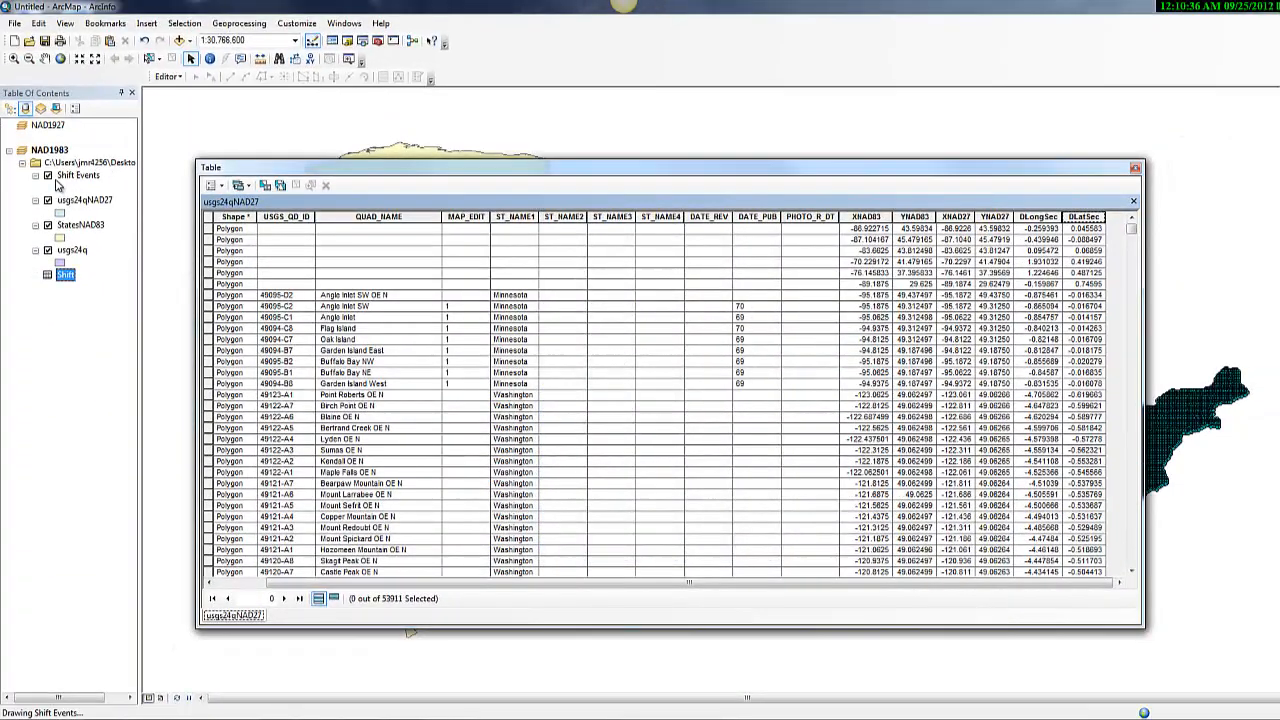
drag(1110, 172, 1112, 206)
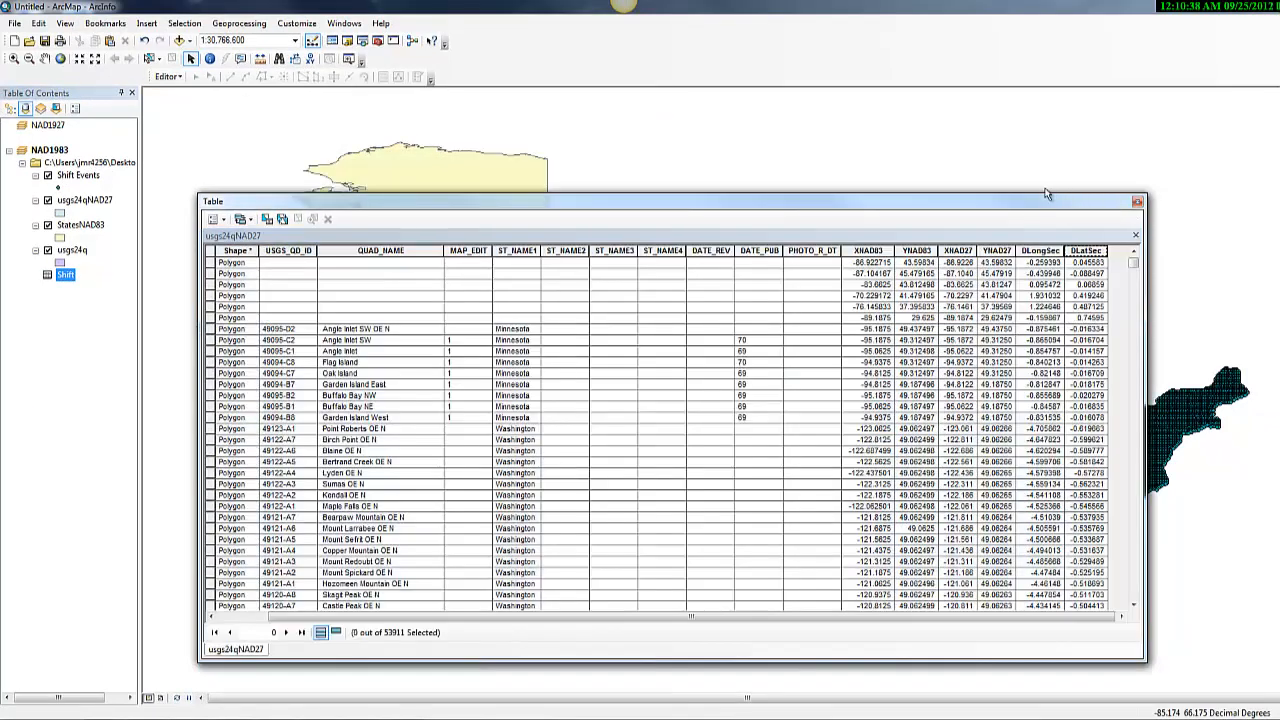
click(1137, 204)
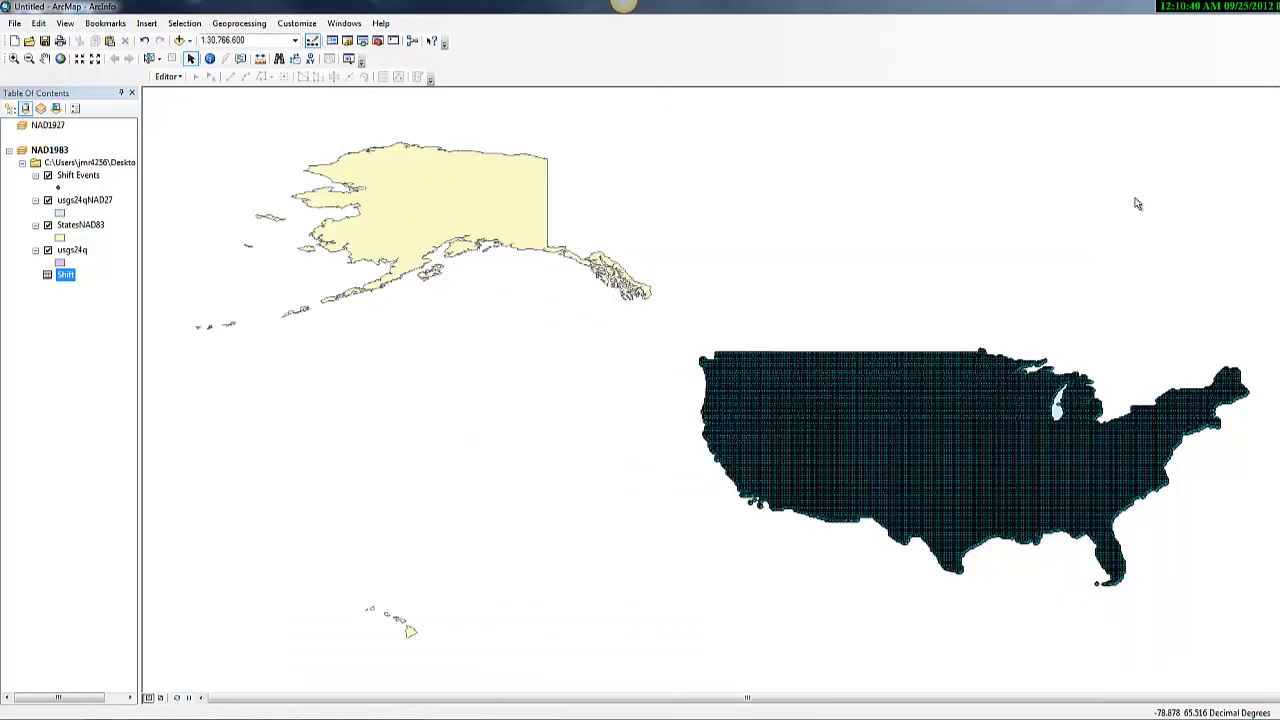
Hide the usgs24qNAD27, StatesNAD83 and usgs24q layers and inspect the Shift Events points up close in the western states
click(47, 200)
click(47, 225)
click(47, 250)
click(47, 276)
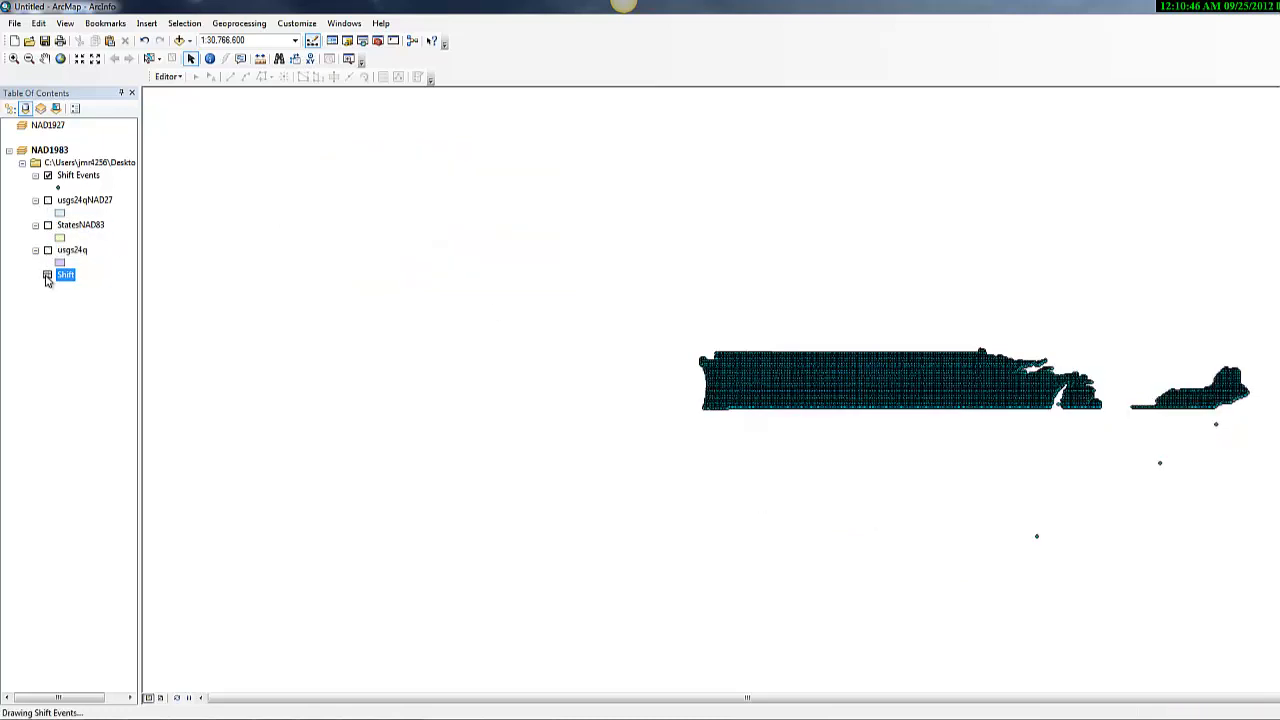
scroll(630, 345, up, 2)
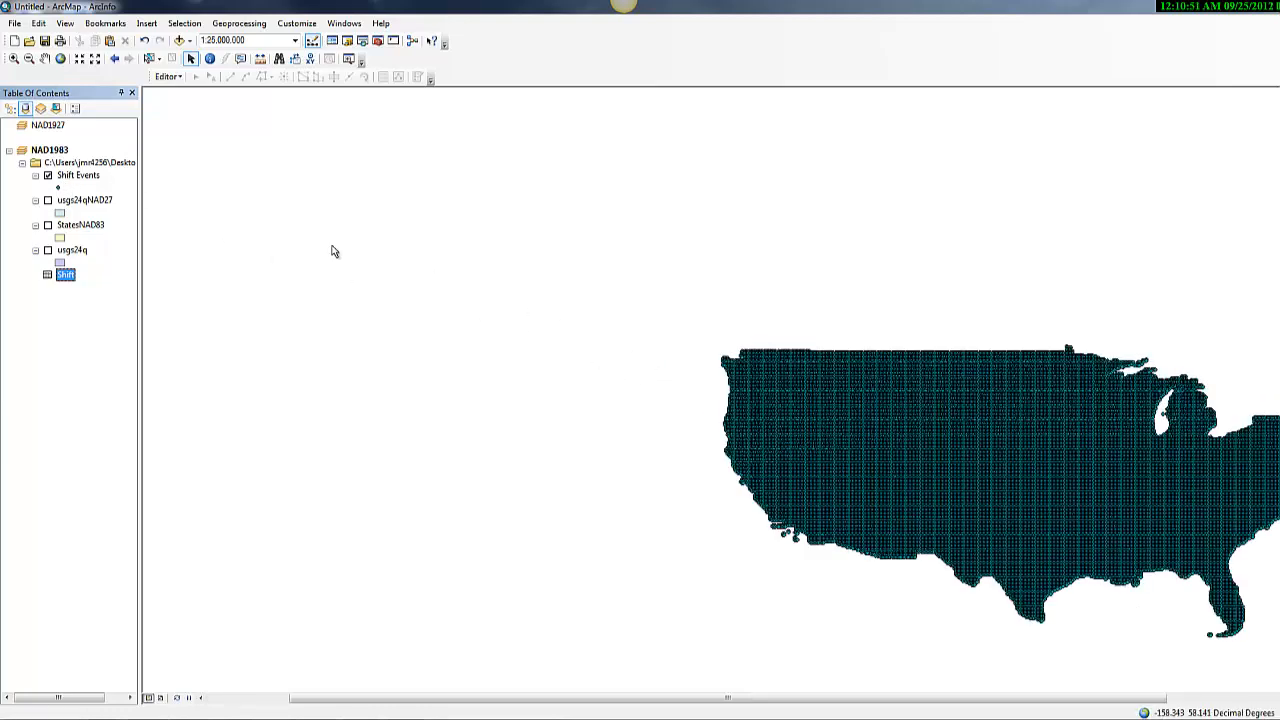
click(14, 59)
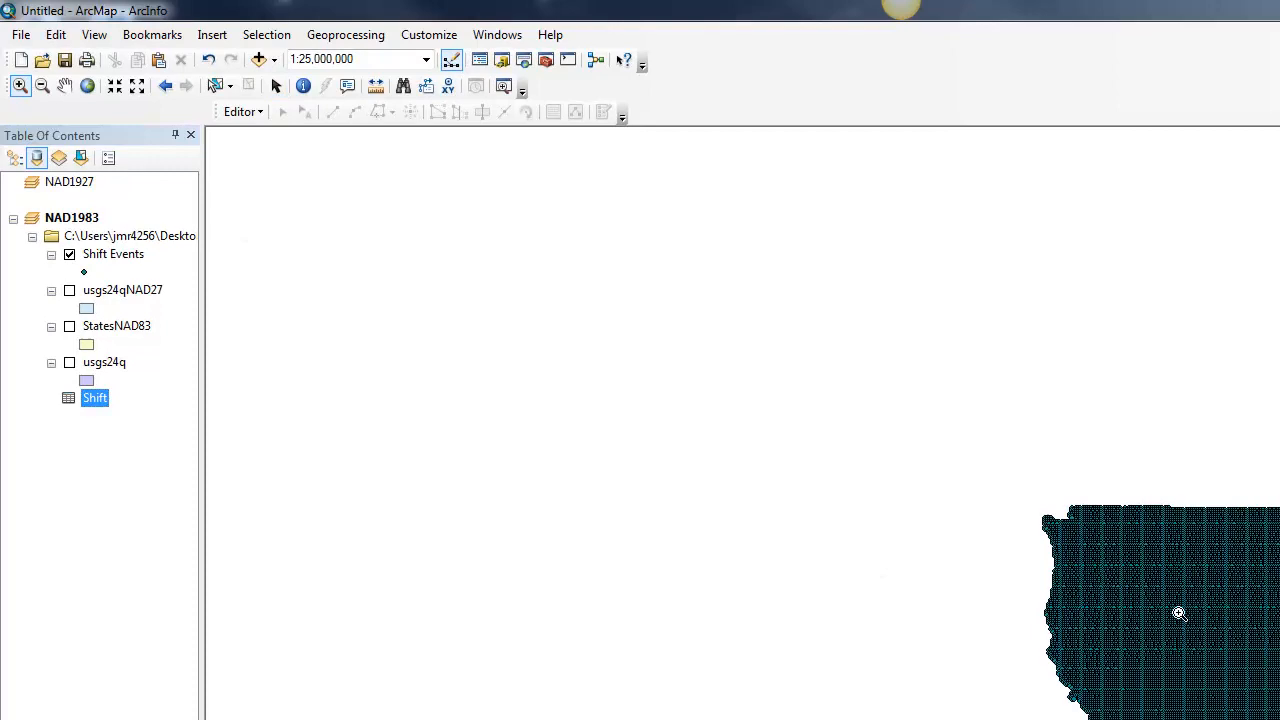
drag(1179, 613, 1279, 676)
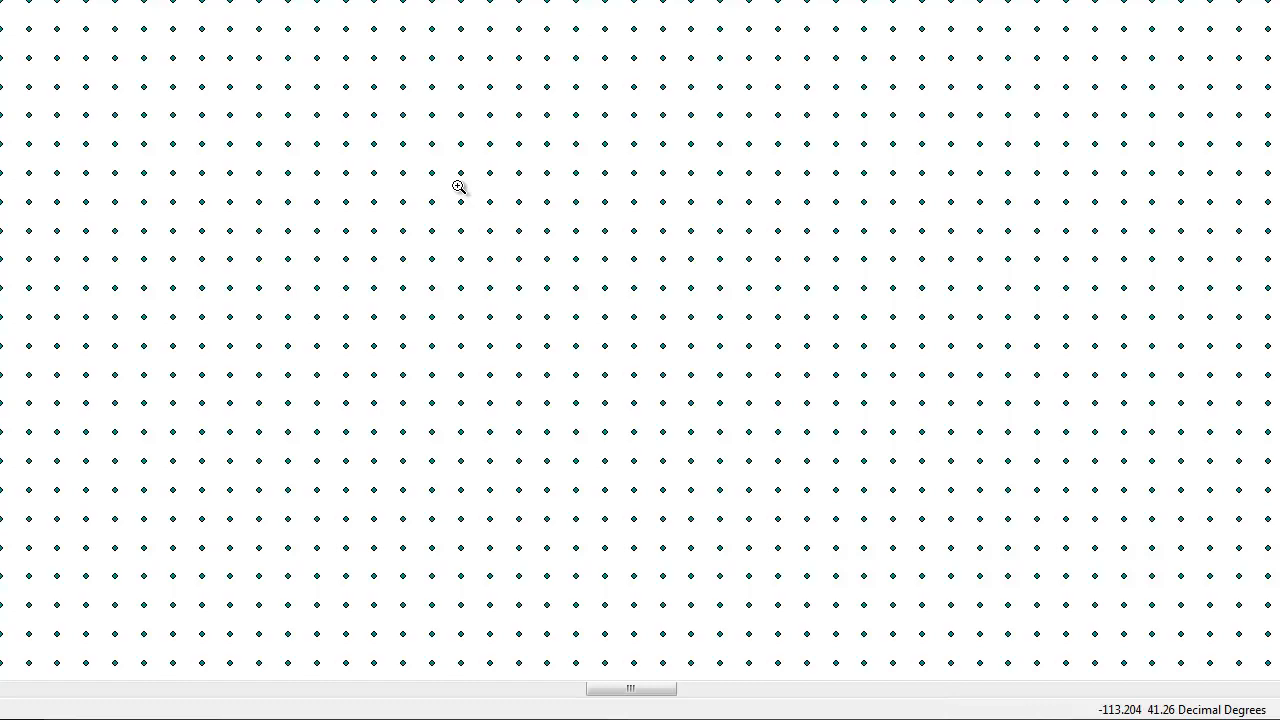
Show the usgs24qNAD27 and StatesNAD83 layers again beneath the Shift Events points
click(48, 200)
click(48, 226)
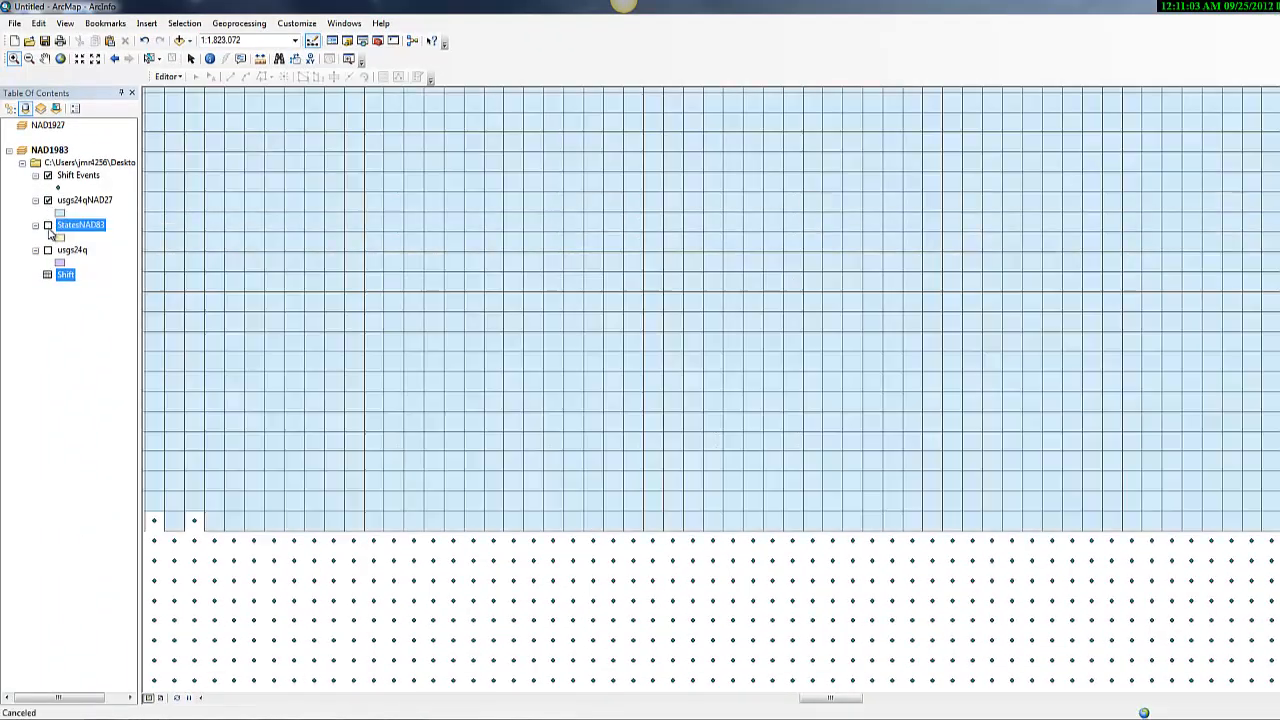
click(48, 226)
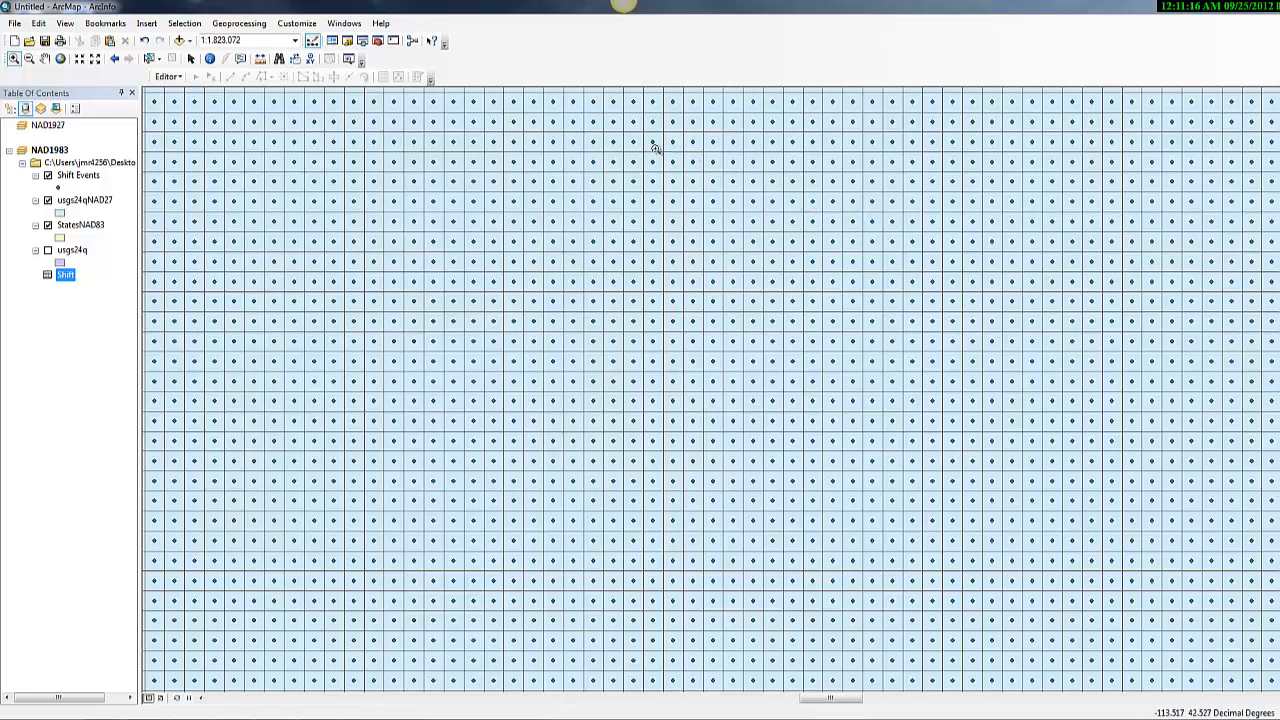
Check in the list of extensions whether Spatial Analyst is enabled
click(287, 26)
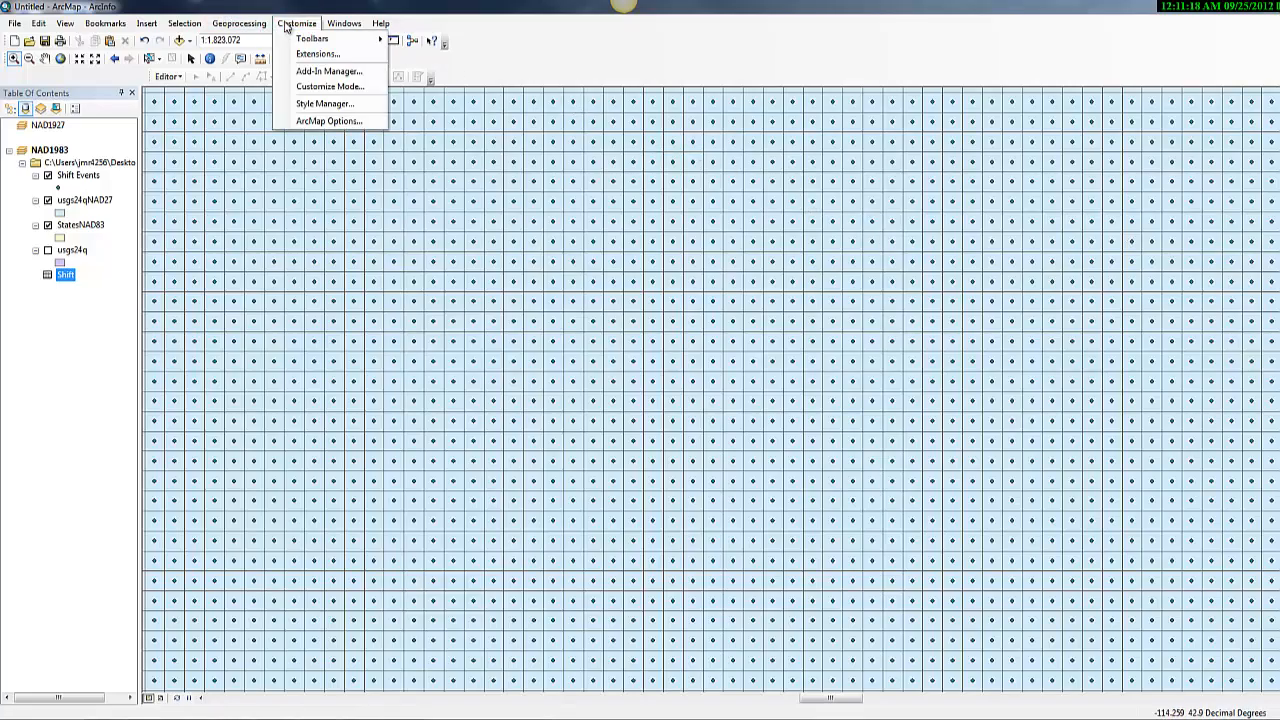
click(302, 53)
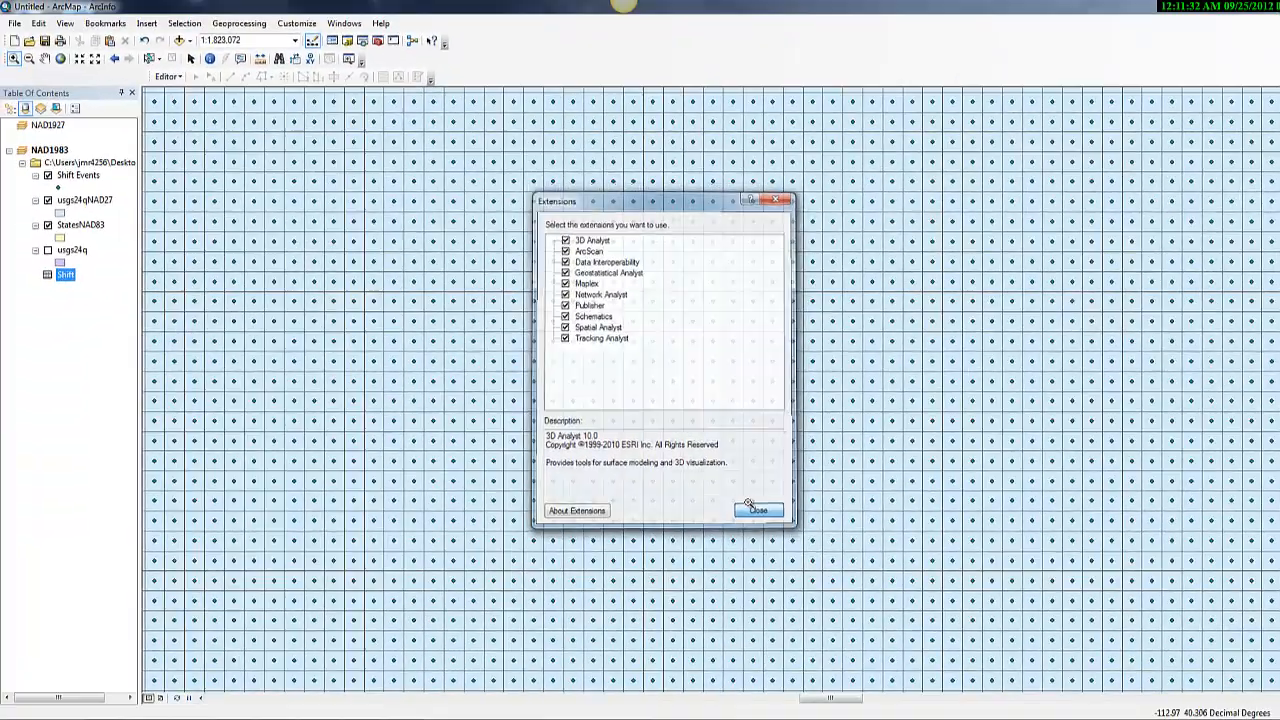
click(777, 581)
Open the IDW tool from the Interpolation toolset of the Spatial Analyst Tools in ArcToolbox
click(60, 59)
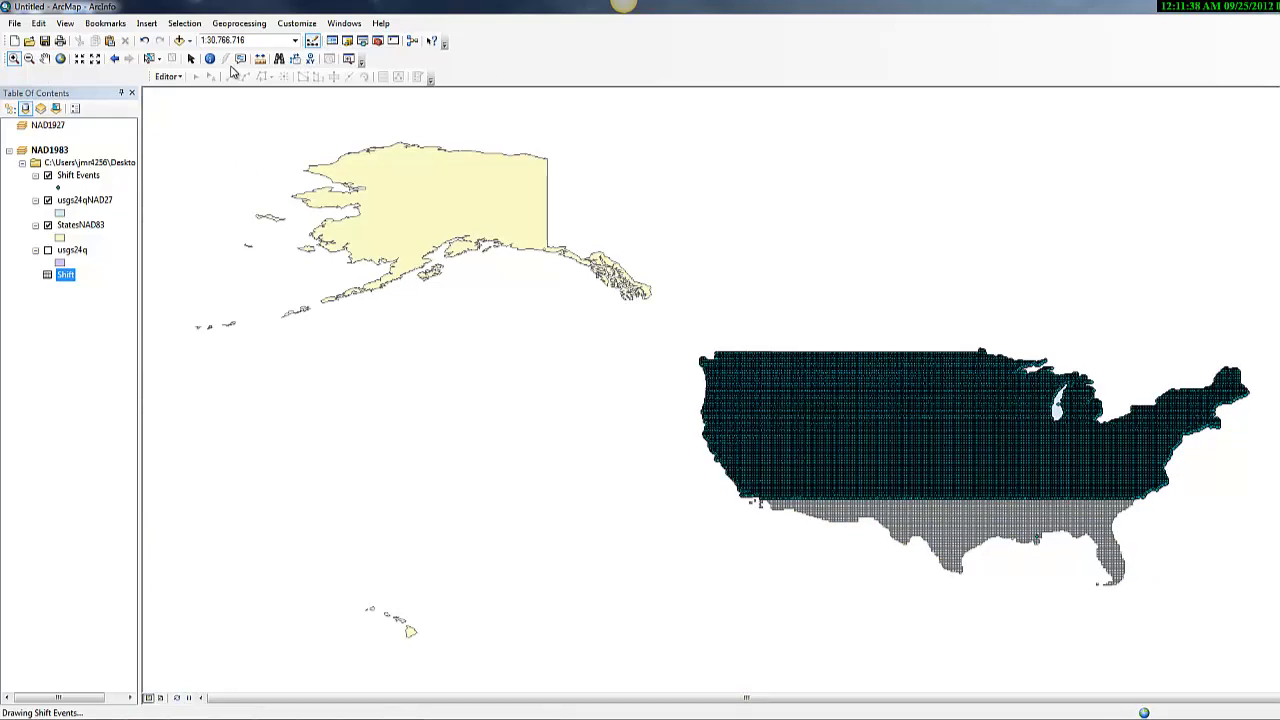
click(376, 45)
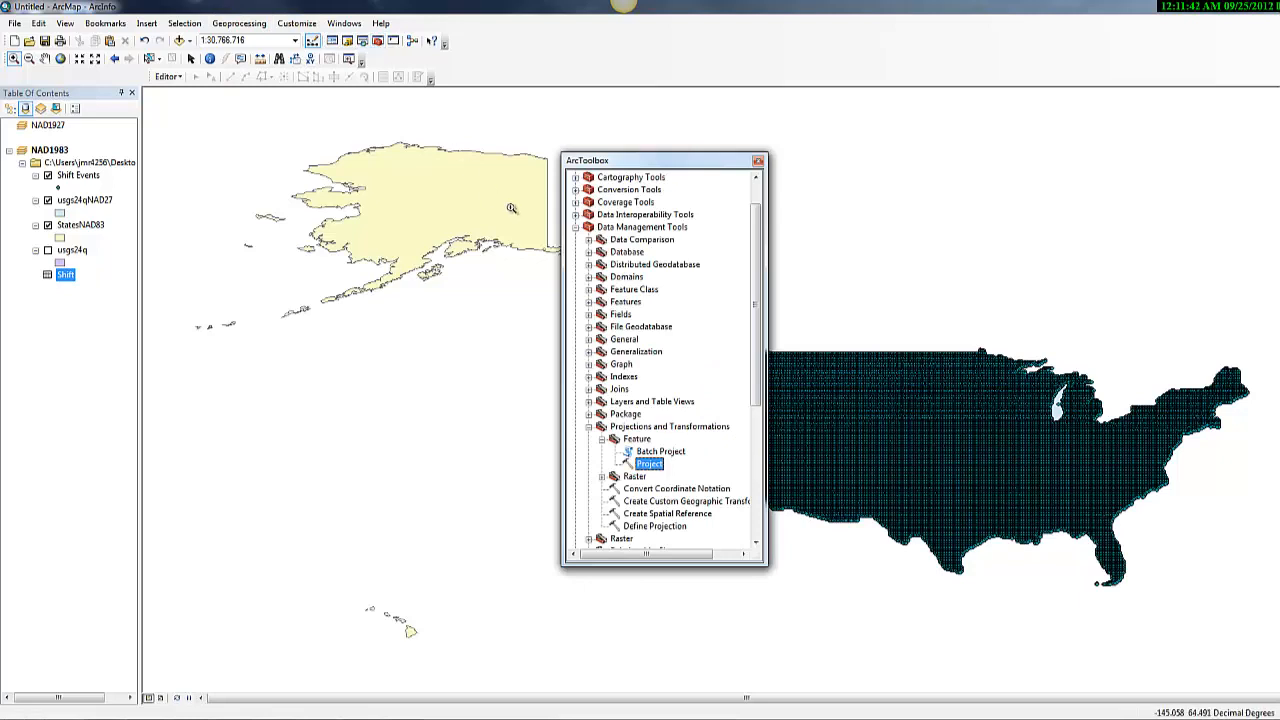
click(602, 439)
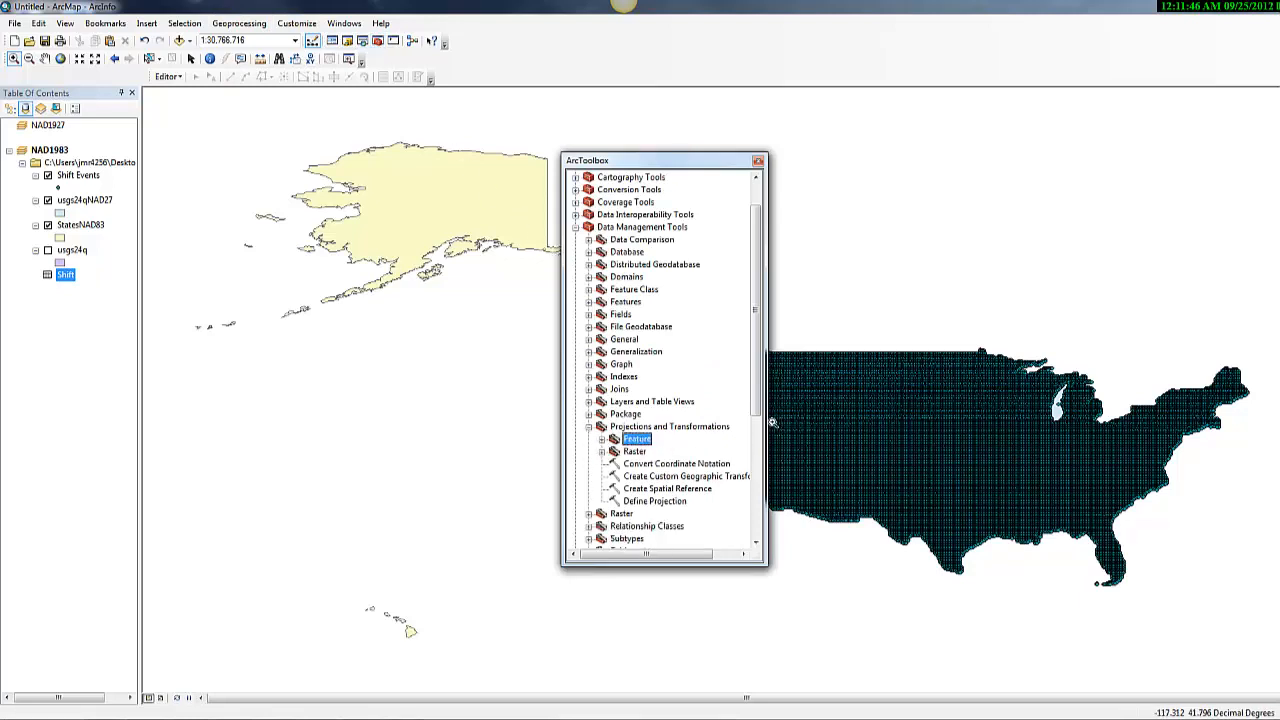
click(589, 427)
scroll(632, 475, down, 3)
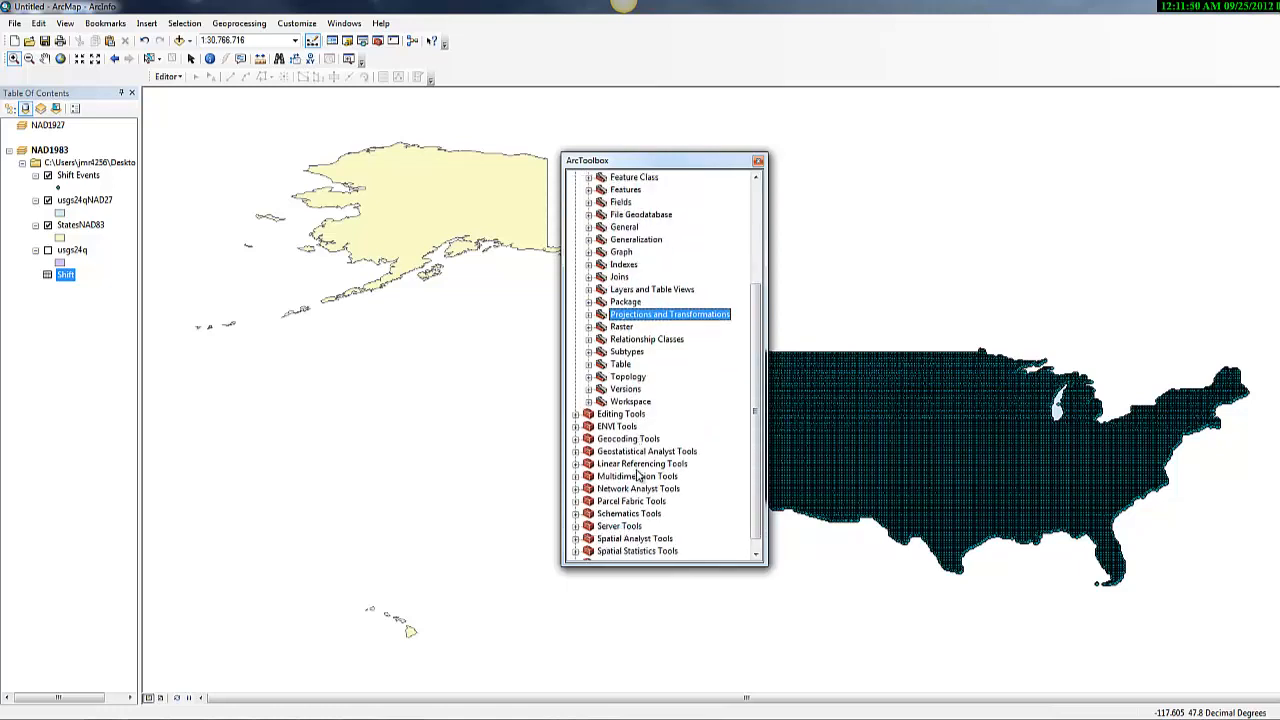
double_click(594, 528)
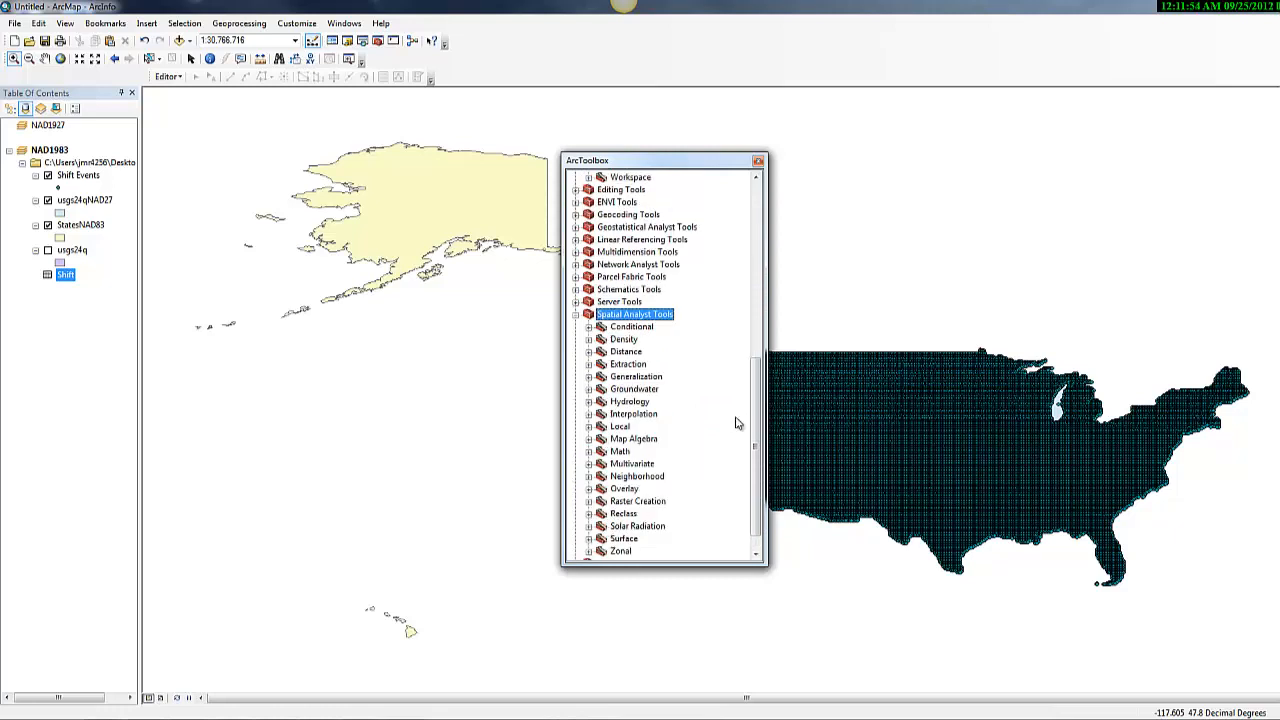
double_click(650, 414)
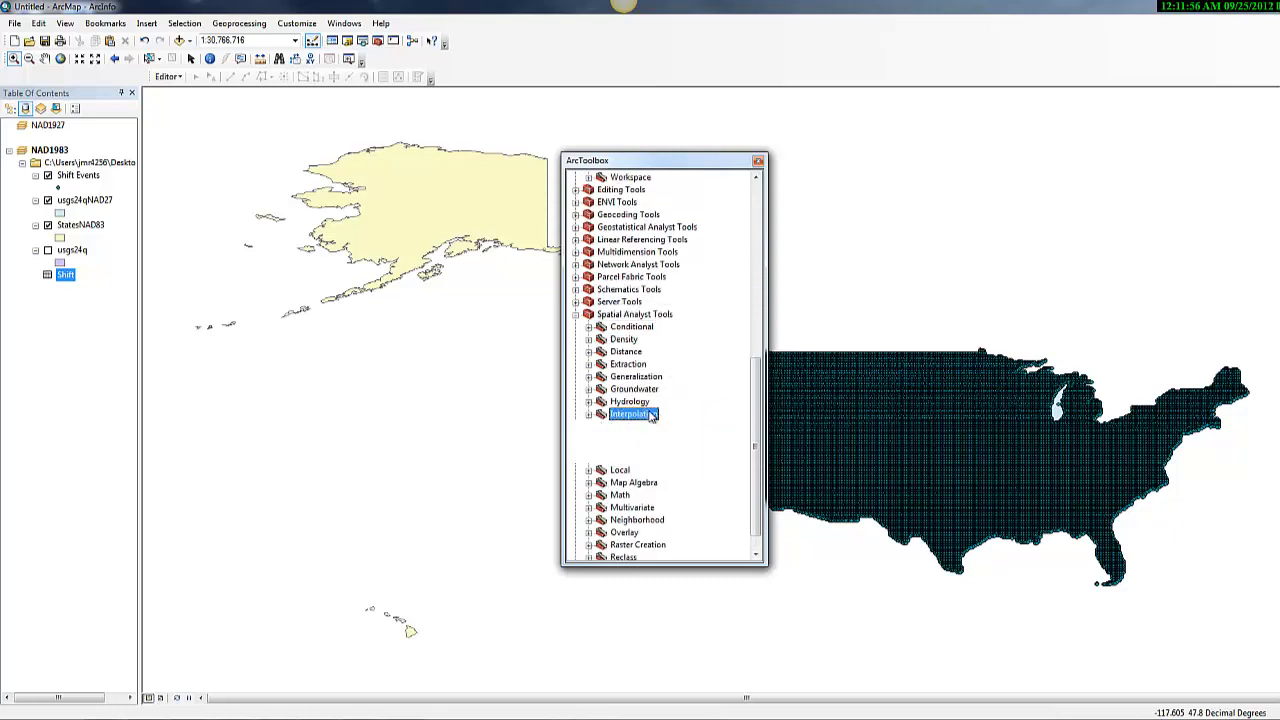
double_click(631, 428)
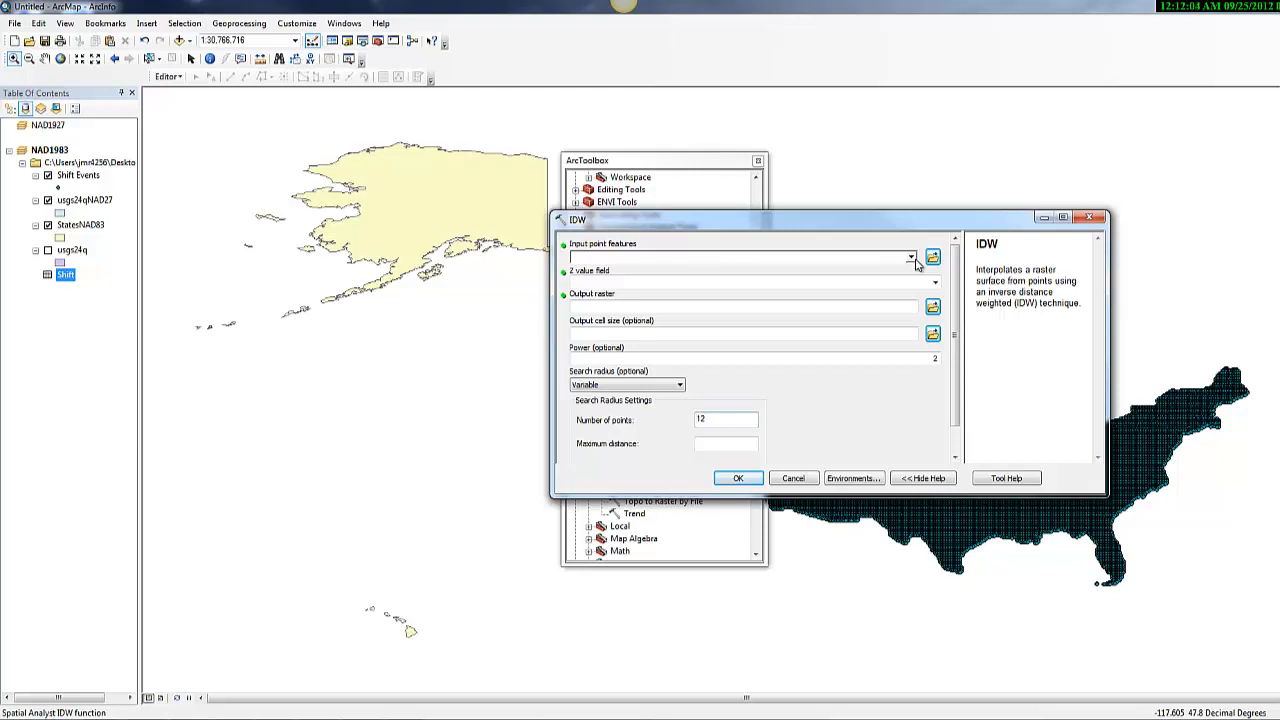
Set the IDW input to Shift Events with Z value field DLongSec, and save the output raster as DLongSec in Lab 4
click(913, 261)
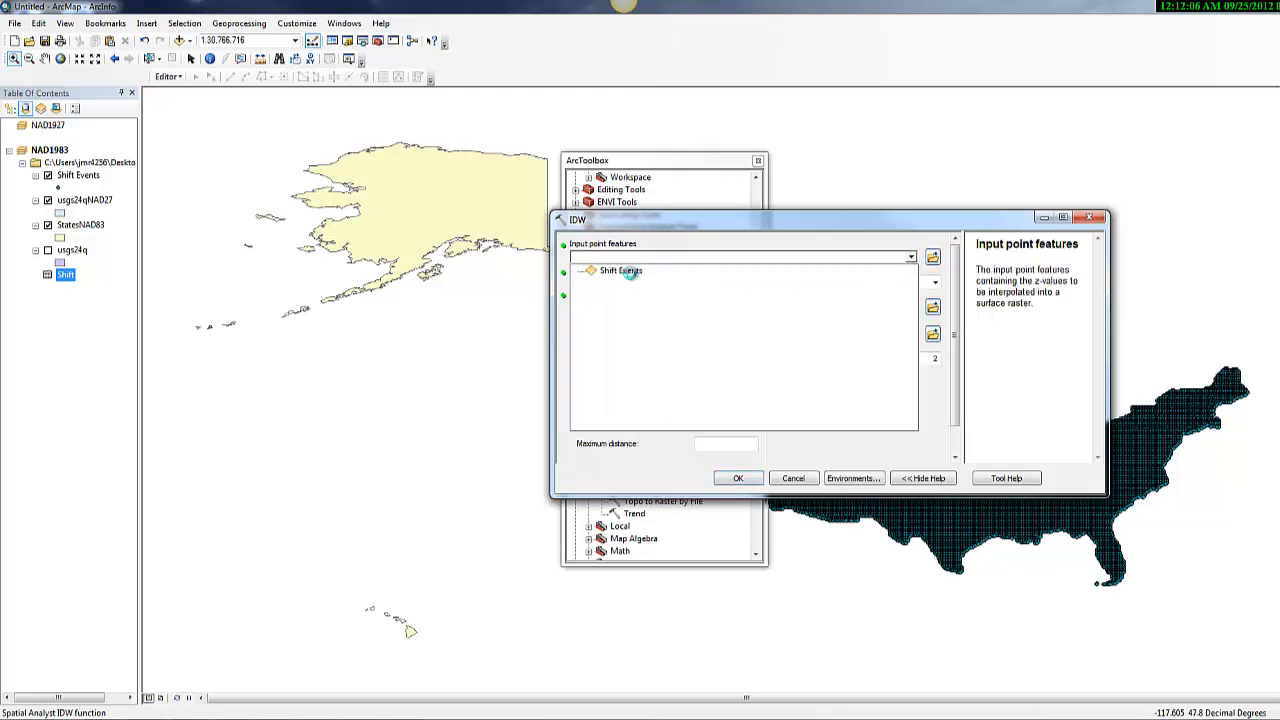
click(630, 274)
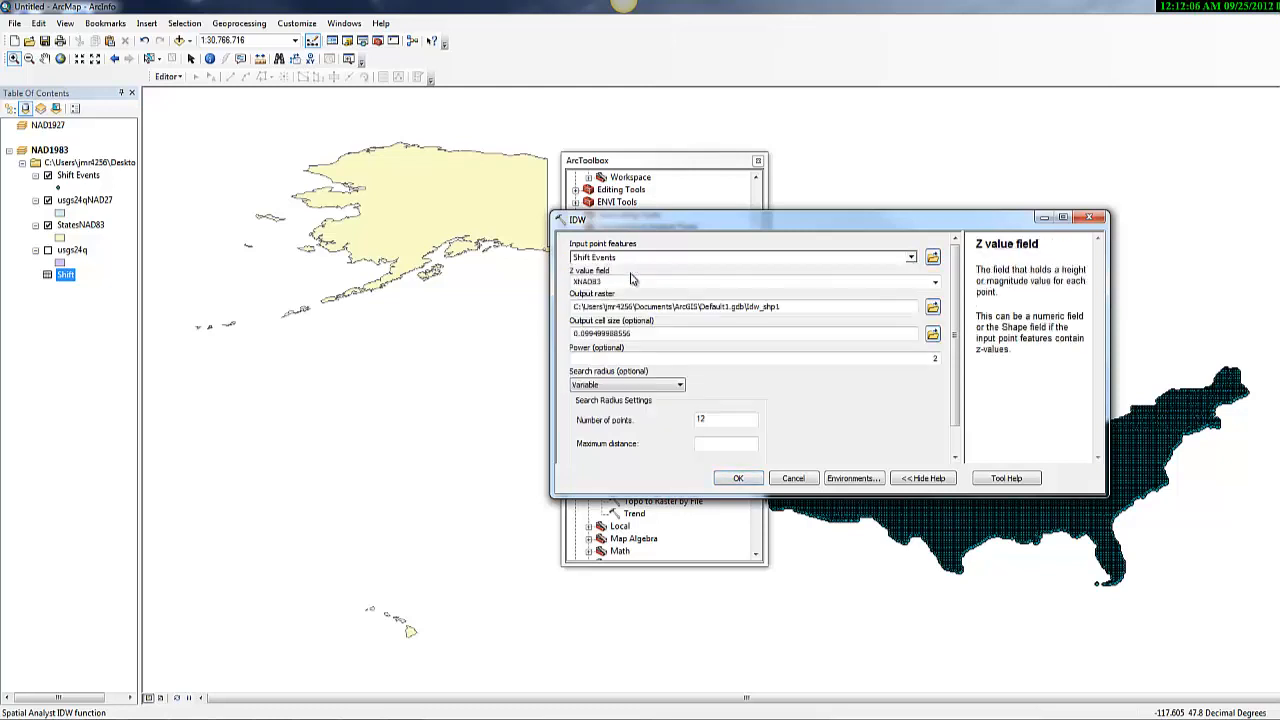
click(937, 283)
click(884, 333)
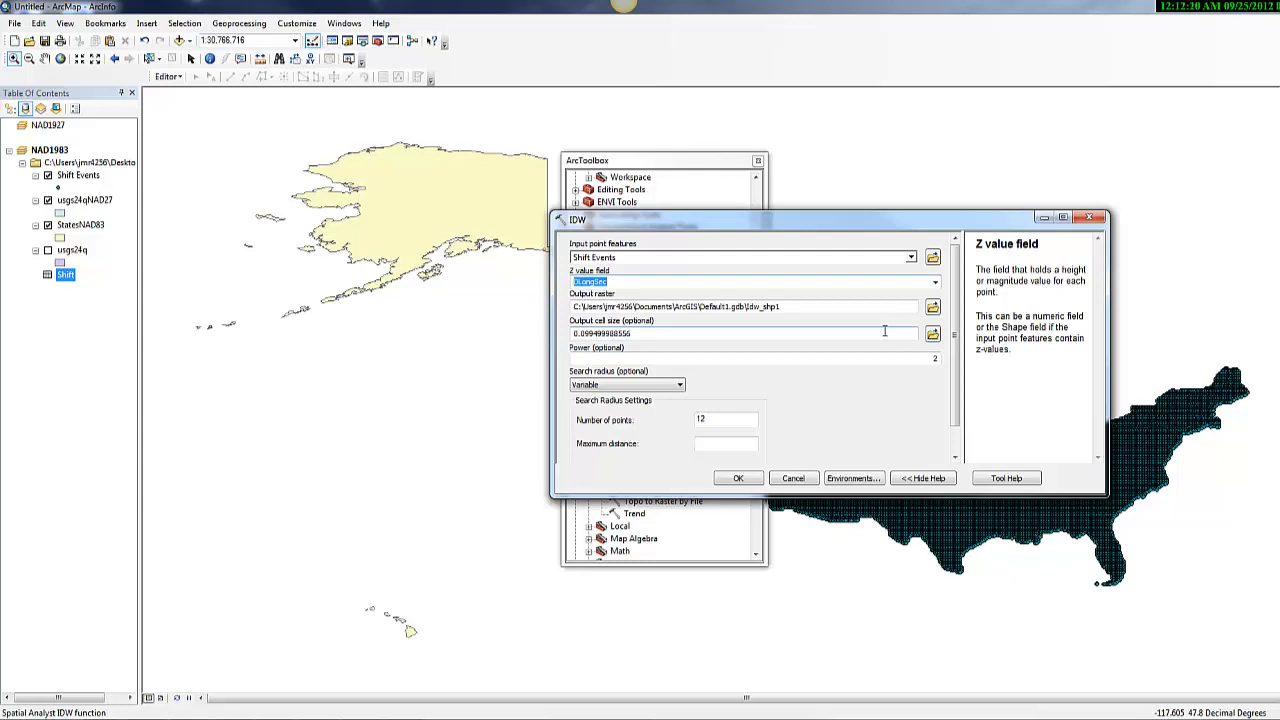
click(932, 307)
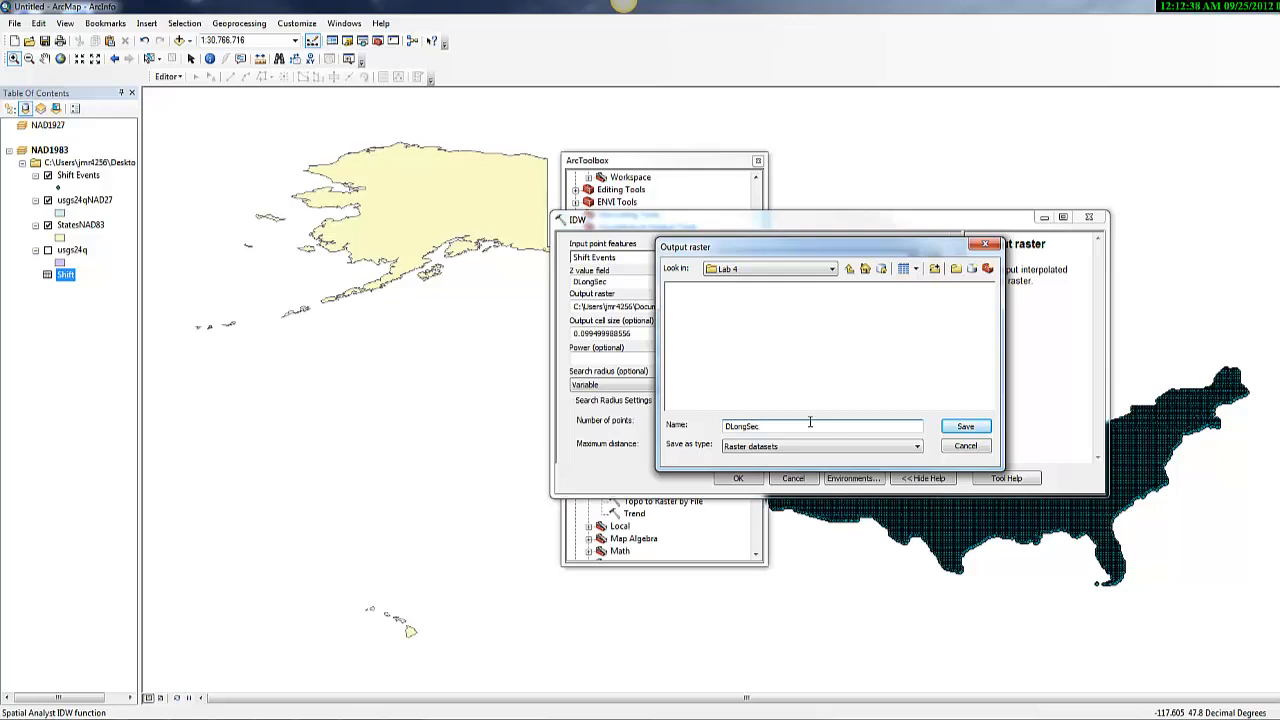
click(965, 426)
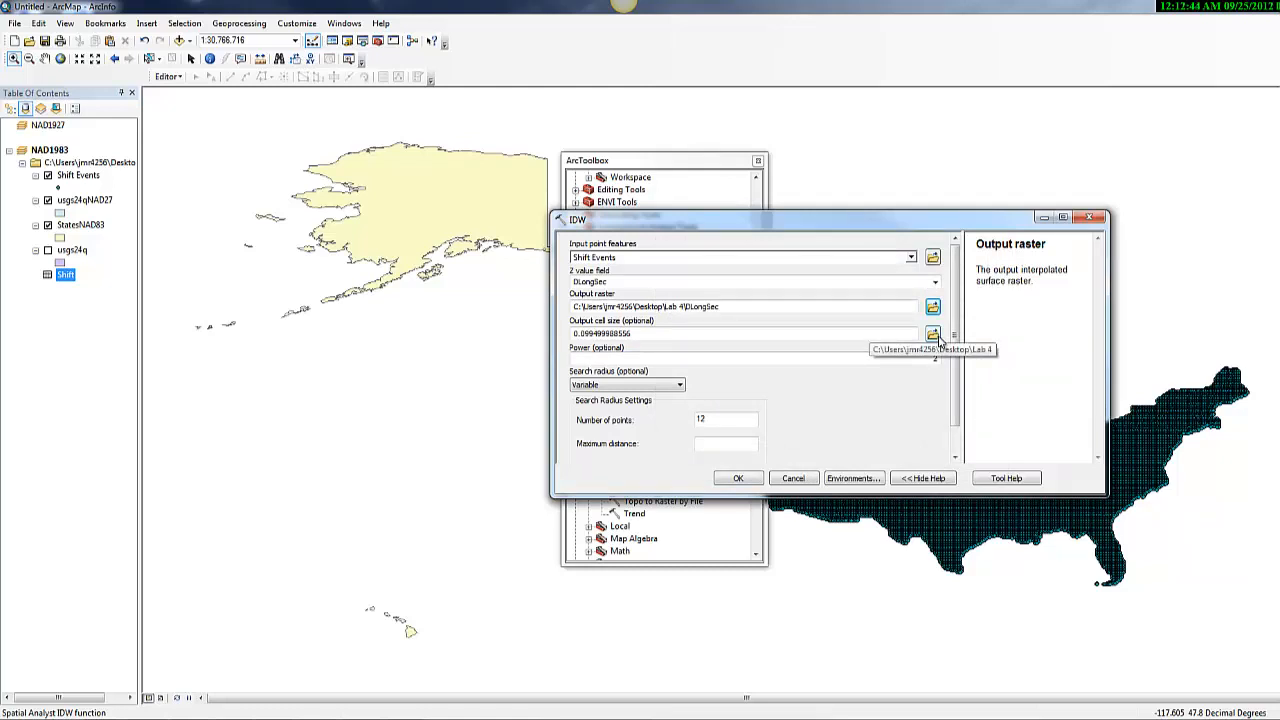
Set the IDW output cell size to 0.0625 and the number of points to 9, and run the interpolation
click(934, 337)
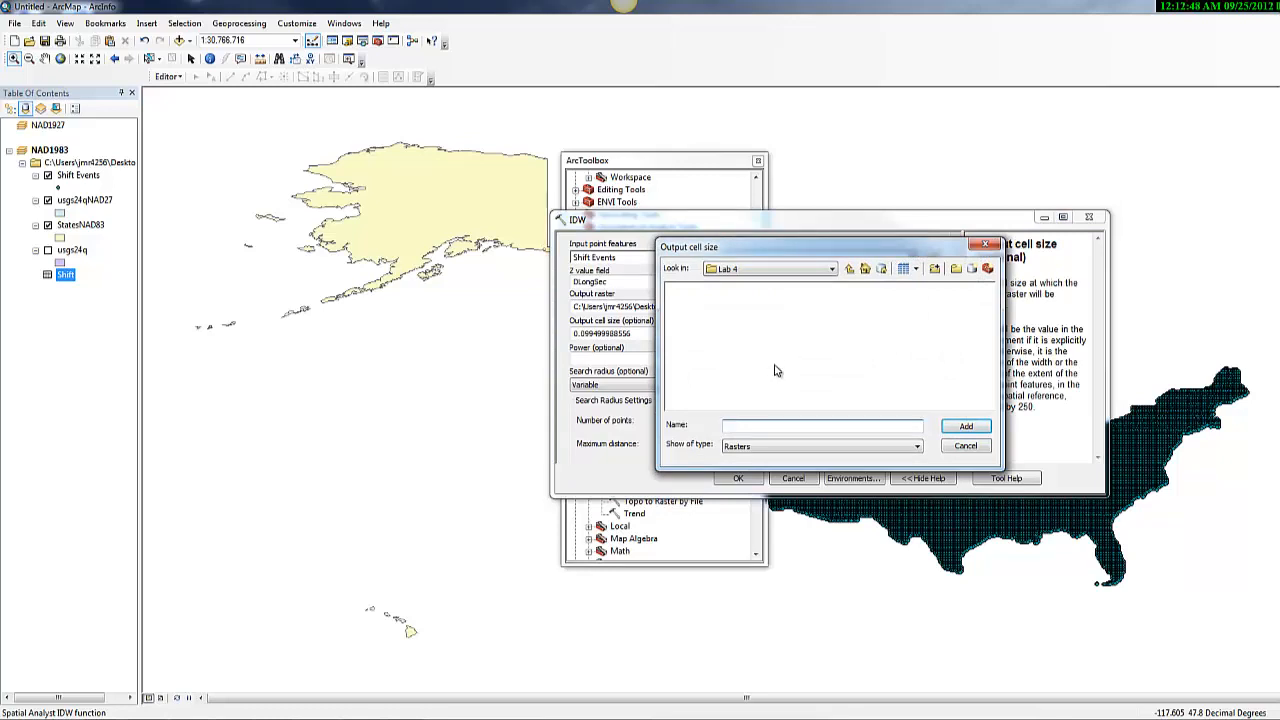
click(985, 244)
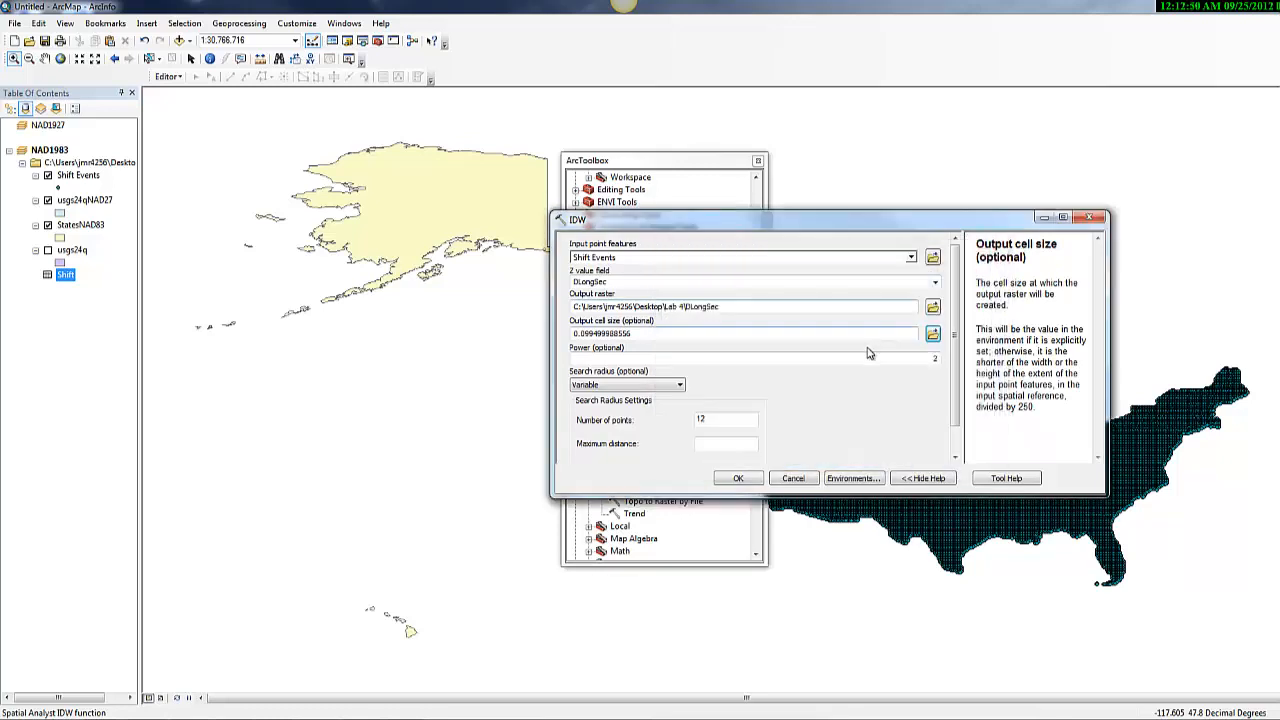
click(752, 336)
key(BackSpace)
key(BackSpace)
key(BackSpace)
key(BackSpace)
key(BackSpace)
key(BackSpace)
key(BackSpace)
key(BackSpace)
key(BackSpace)
key(BackSpace)
key(BackSpace)
key(BackSpace)
key(BackSpace)
key(BackSpace)
text(0.0625)
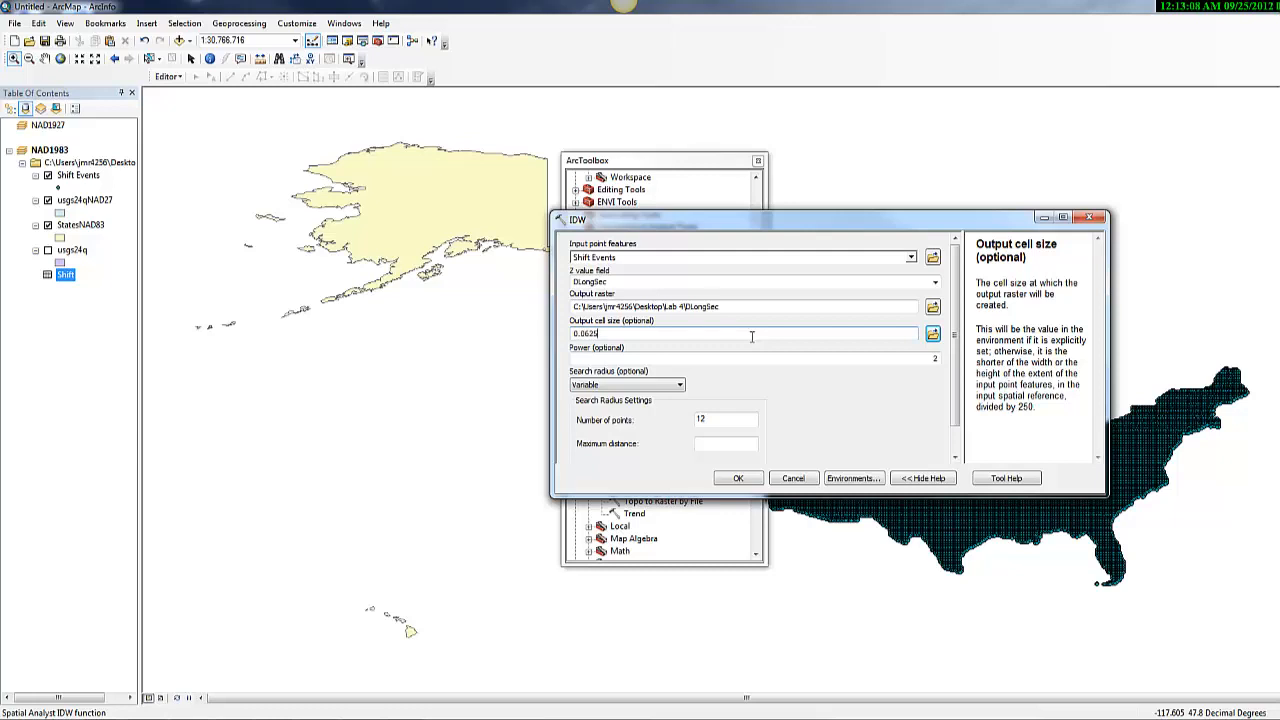
click(720, 418)
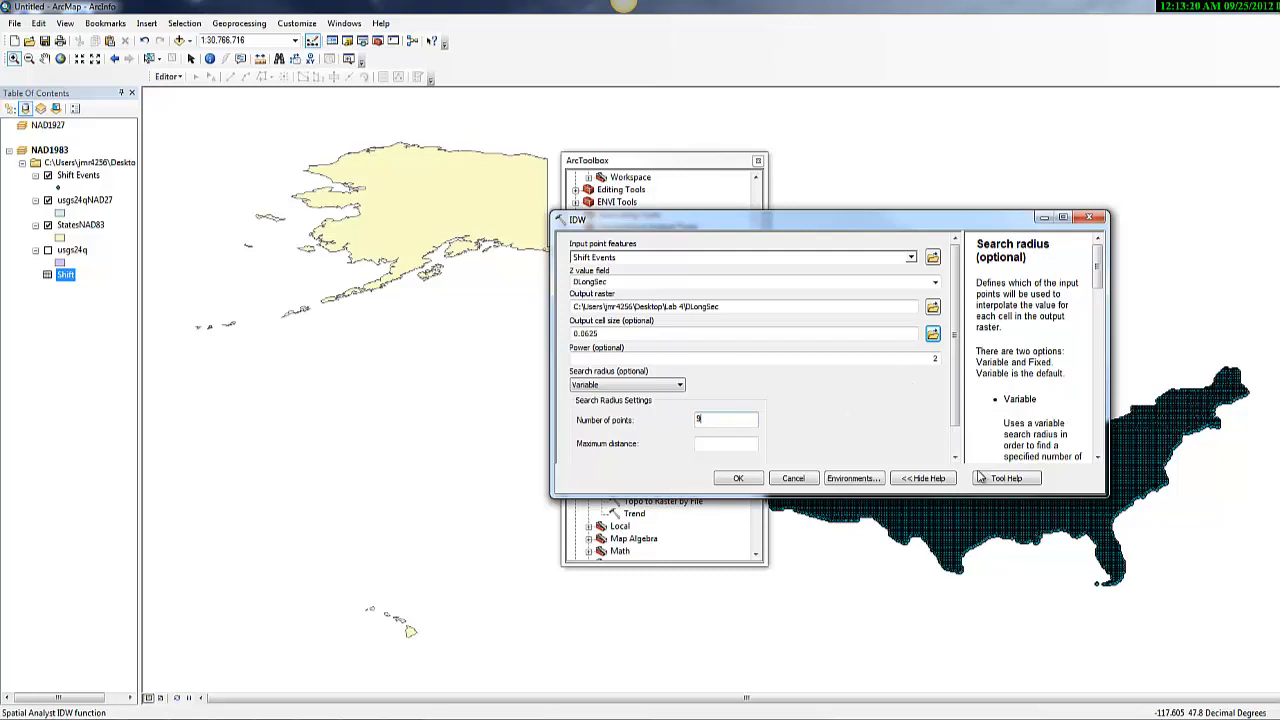
click(738, 478)
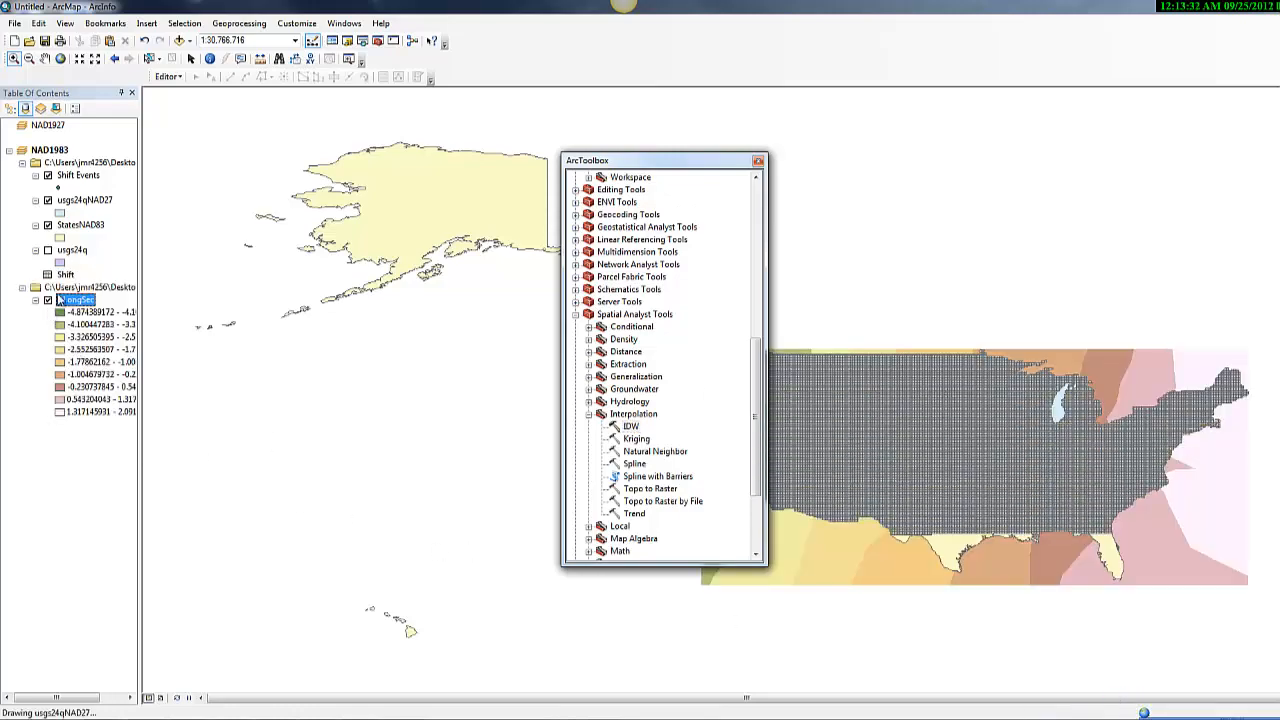
Try to move the DLongSec raster above the other layers while the layers are listed by source
click(62, 288)
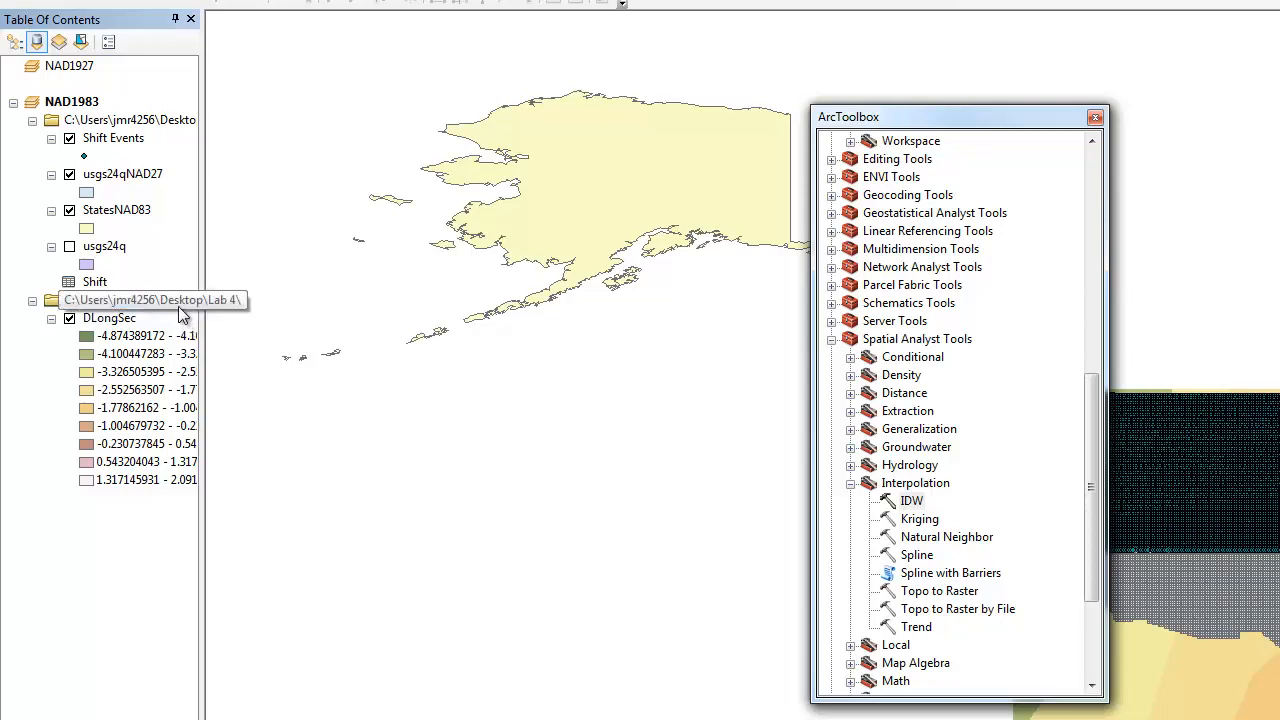
drag(178, 306, 120, 127)
click(125, 303)
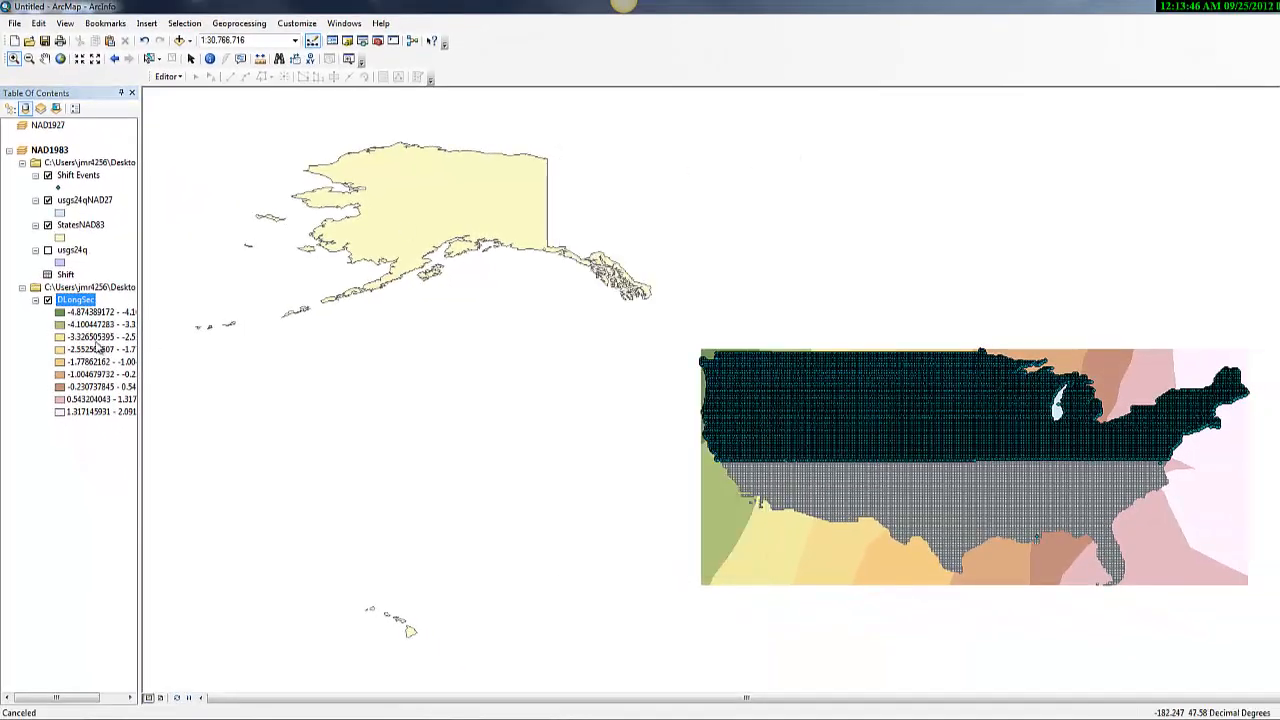
List the layers by drawing order and move the DLongSec raster above Shift Events
click(10, 108)
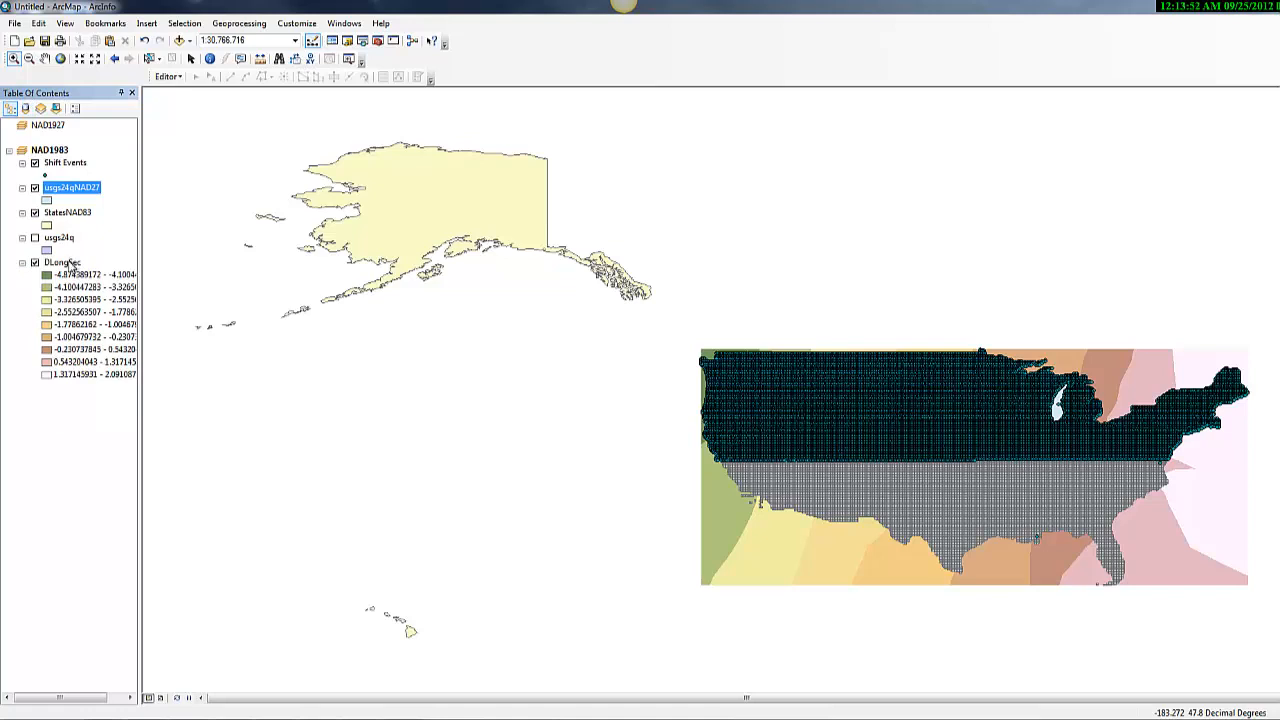
drag(72, 268, 80, 168)
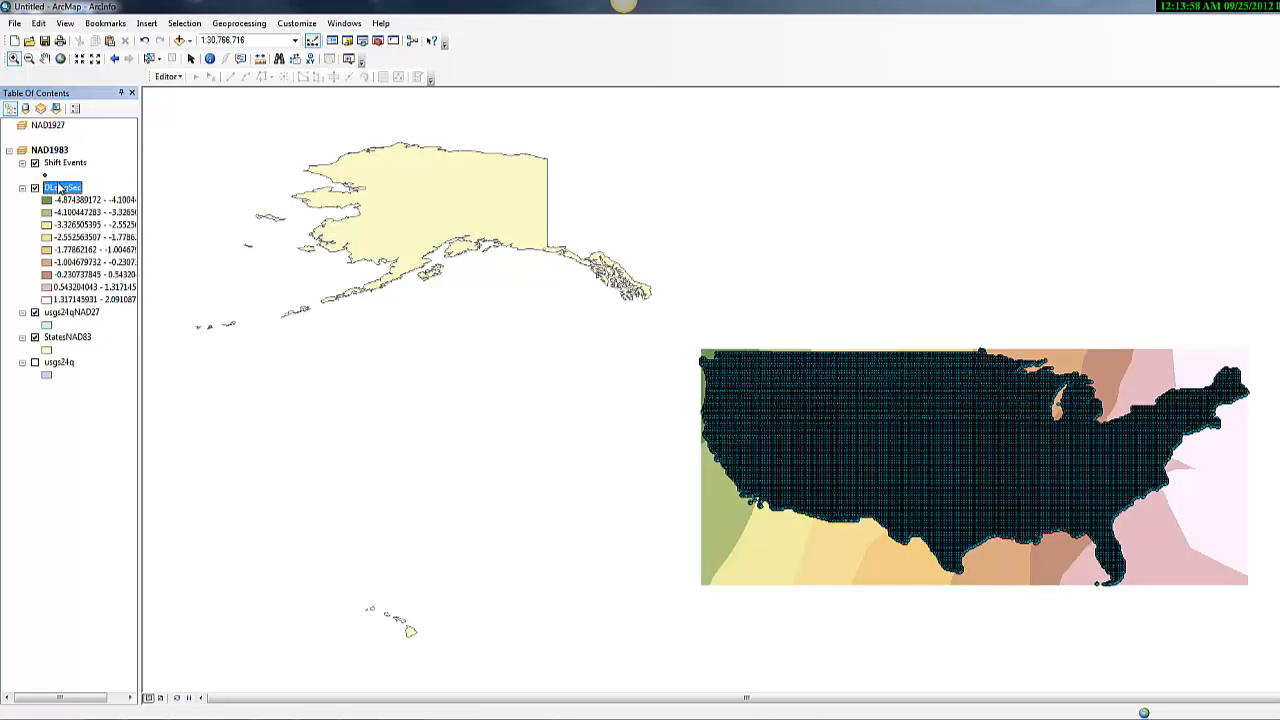
drag(60, 188, 62, 155)
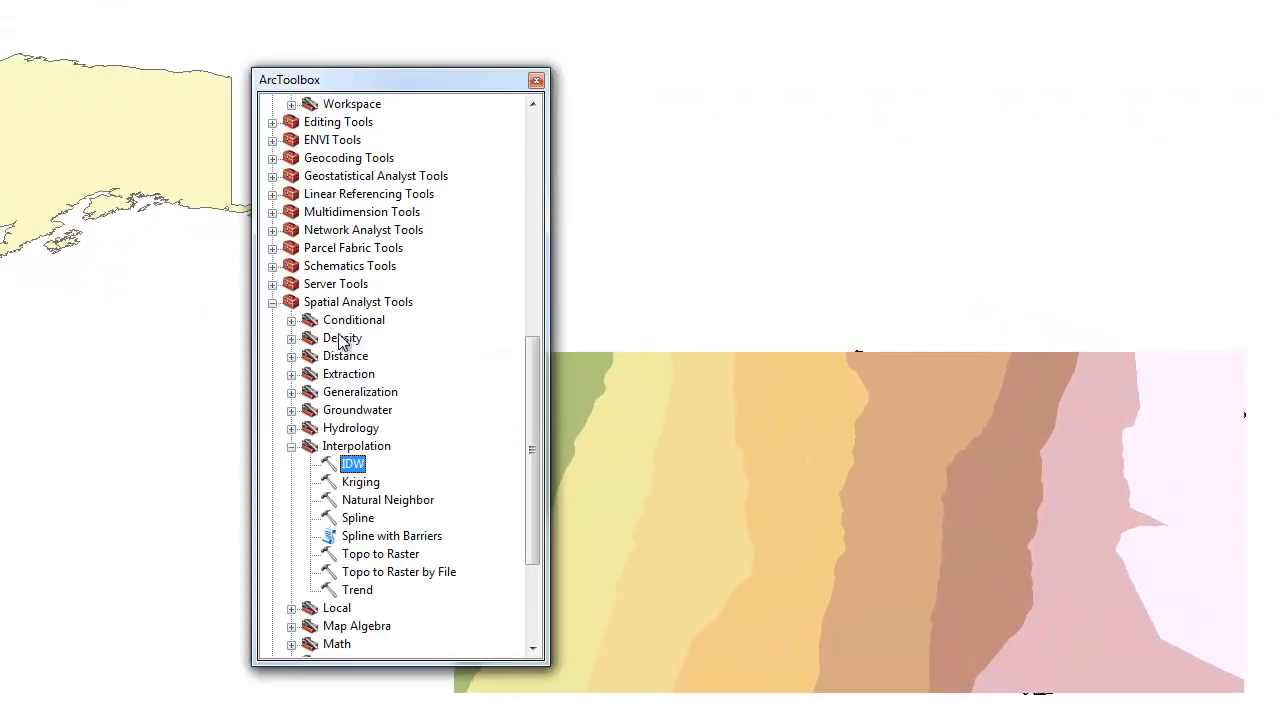
Open the IDW tool again and set the input to Shift Events with Z value field DLatSec
double_click(353, 465)
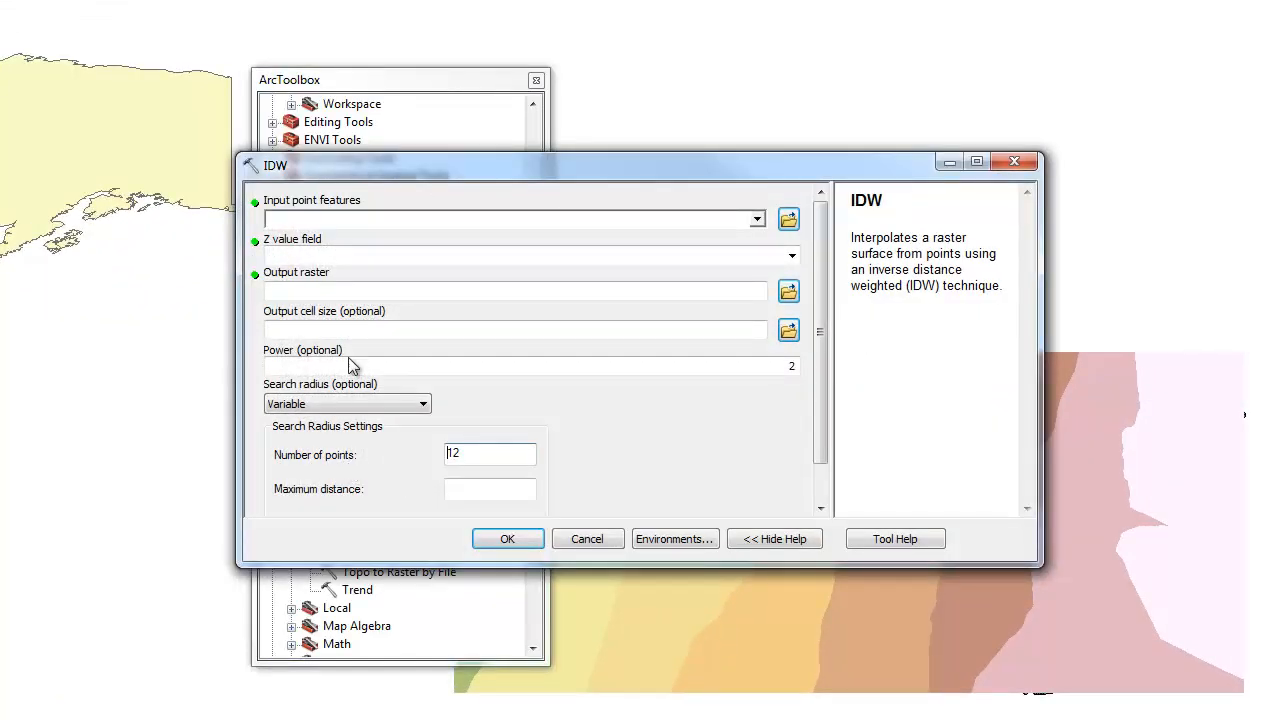
click(758, 222)
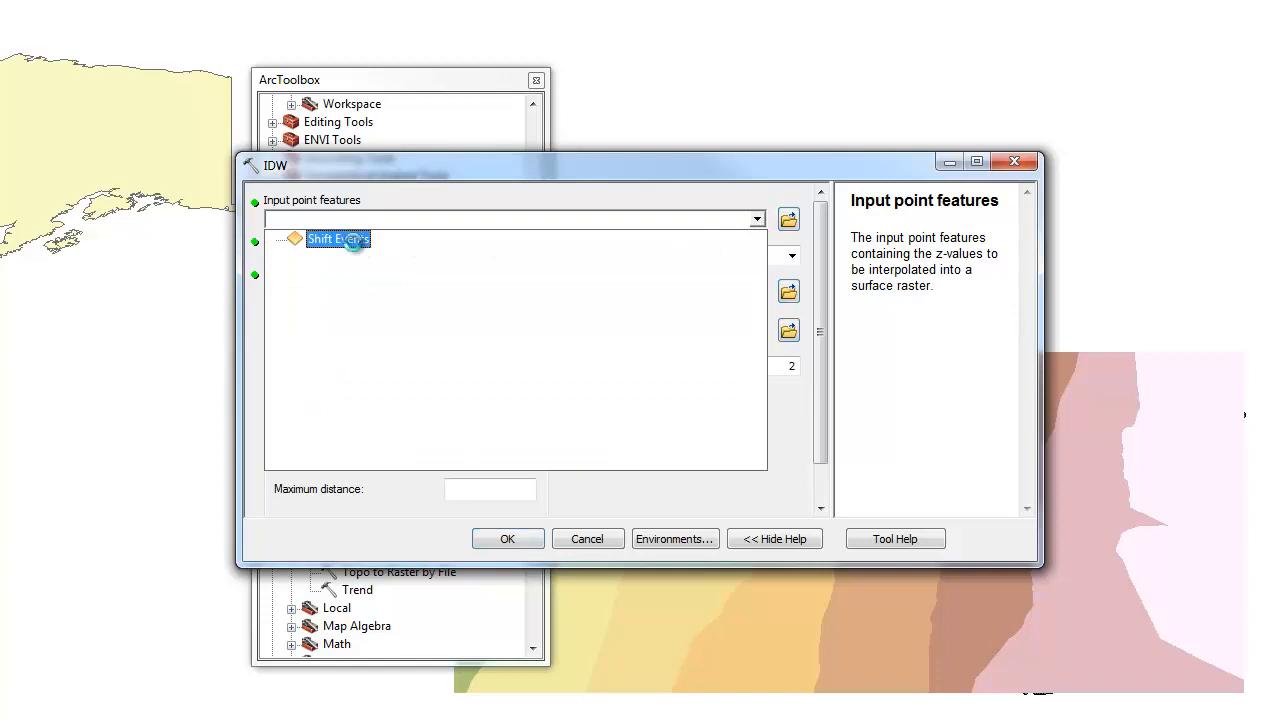
click(356, 242)
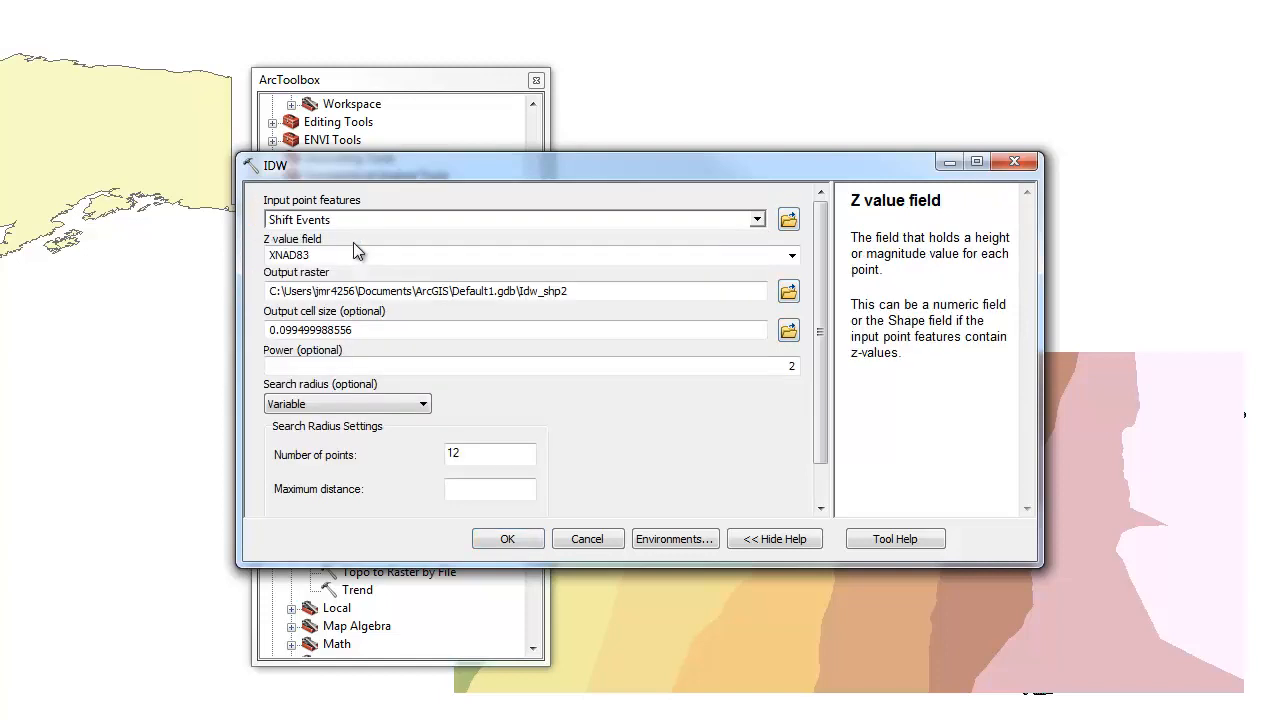
click(792, 257)
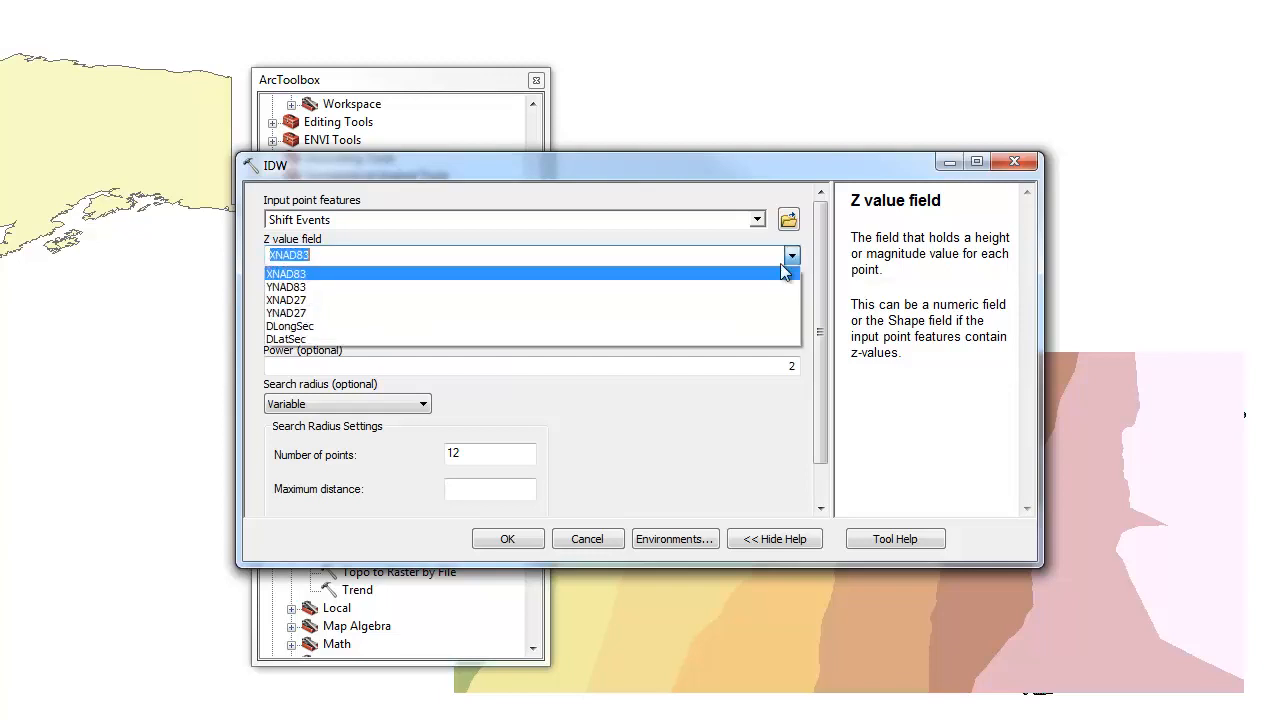
click(625, 340)
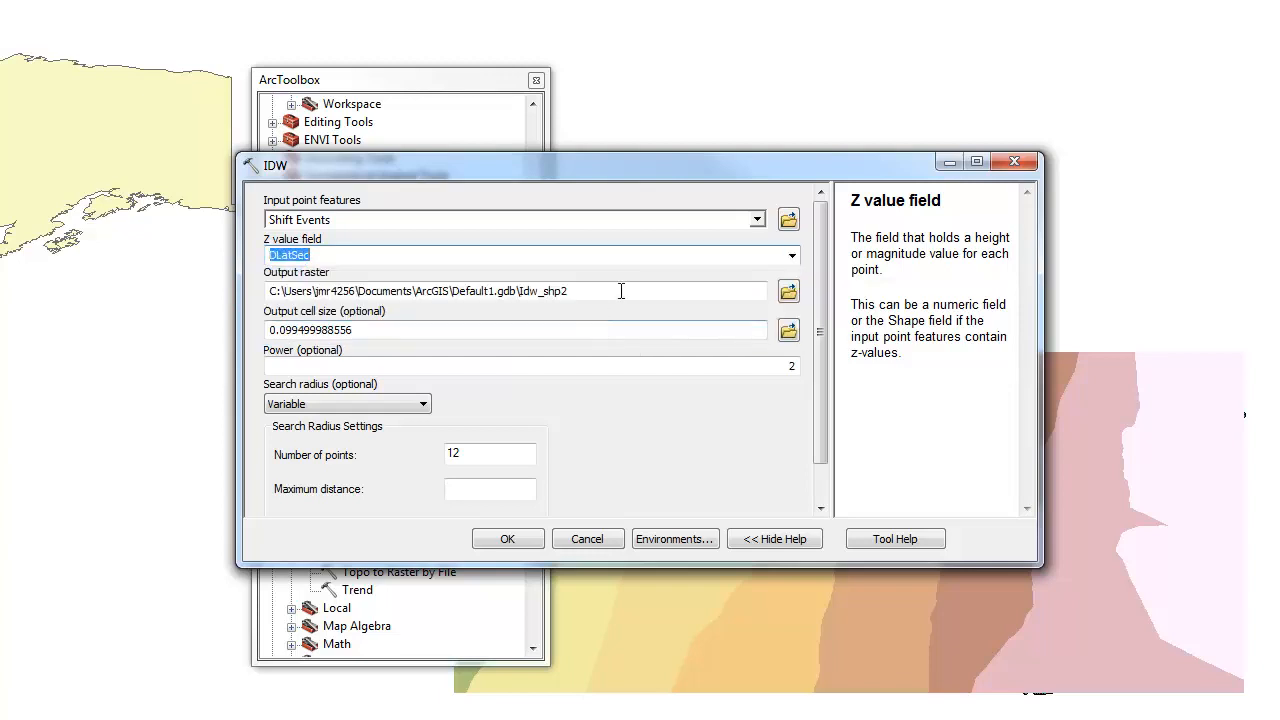
Save the IDW output raster as dlatsec in the Lab 4 folder
click(789, 291)
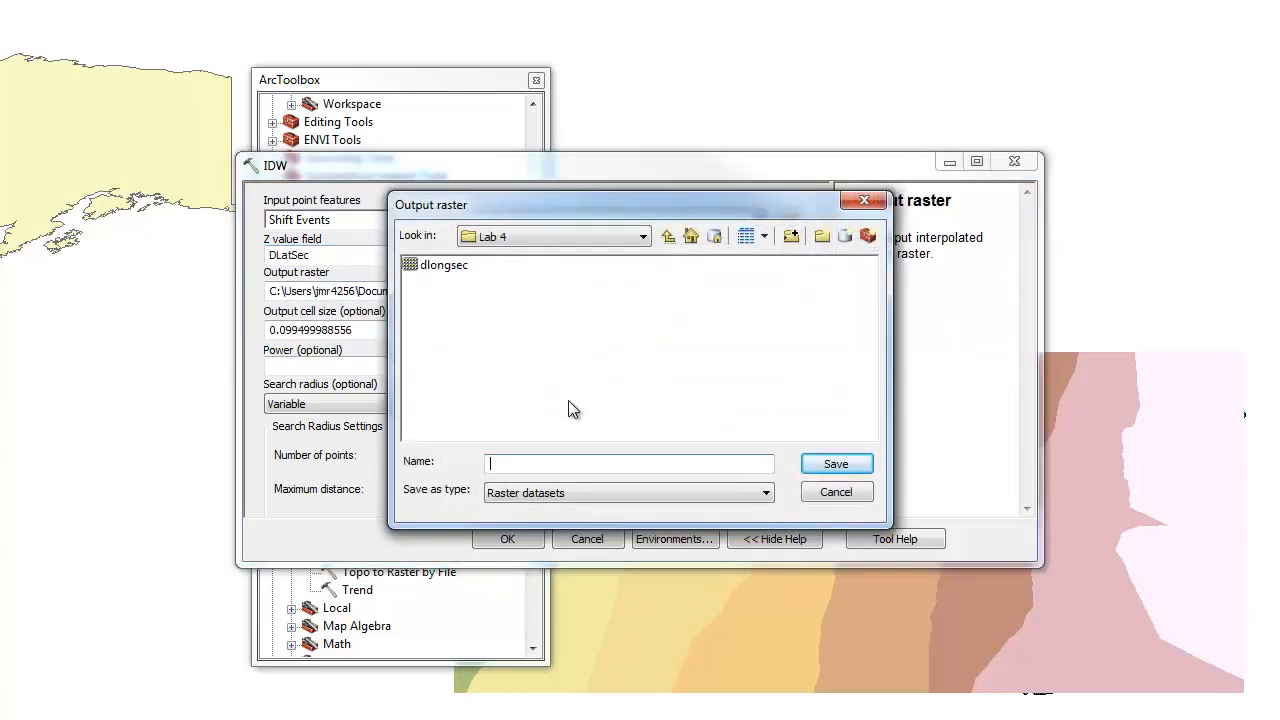
text(dl)
key(BackSpace)
key(BackSpace)
text(dlatsd)
key(BackSpace)
key(BackSpace)
text(sec)
click(842, 470)
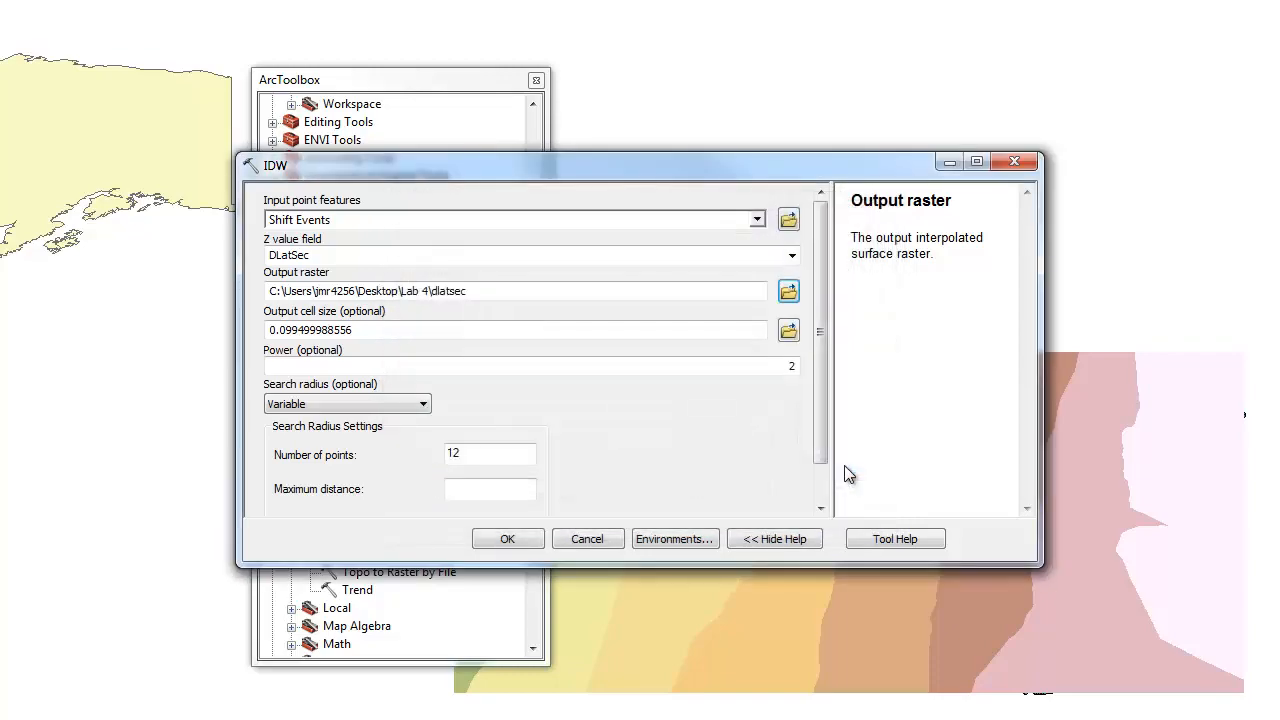
Set the IDW number of points to 9 and run the latitude shift interpolation
click(527, 460)
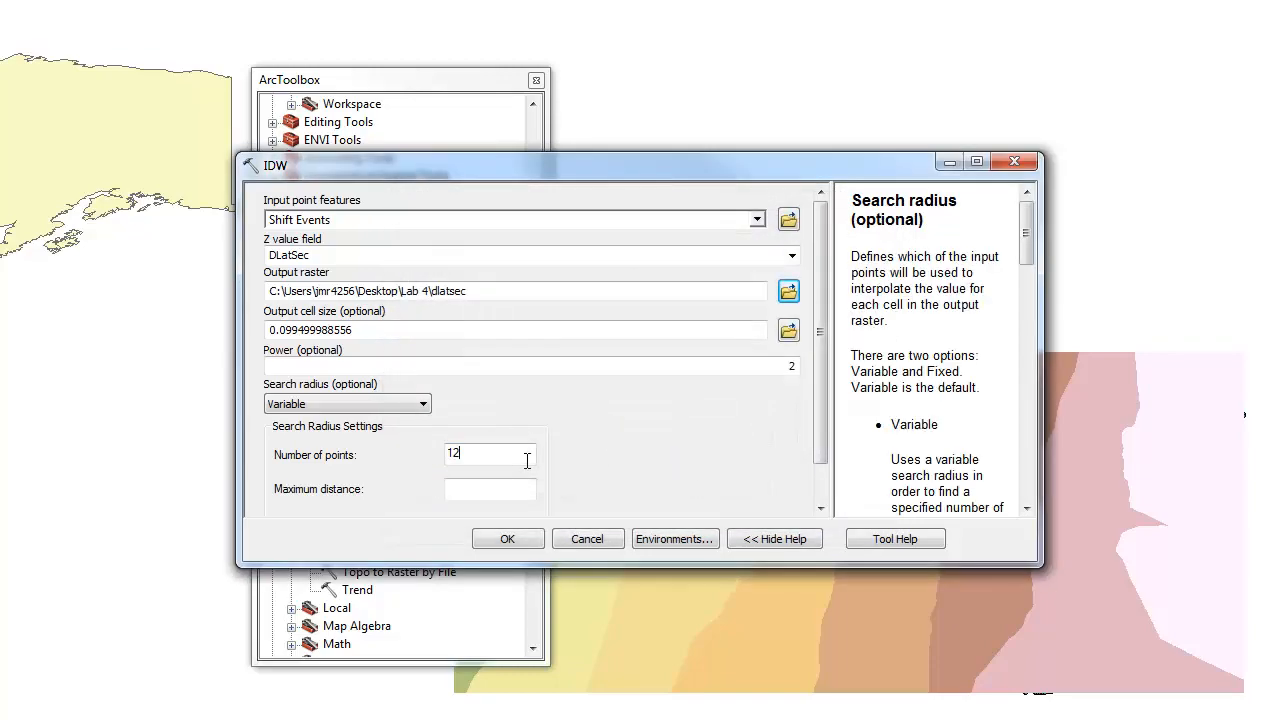
text(8)
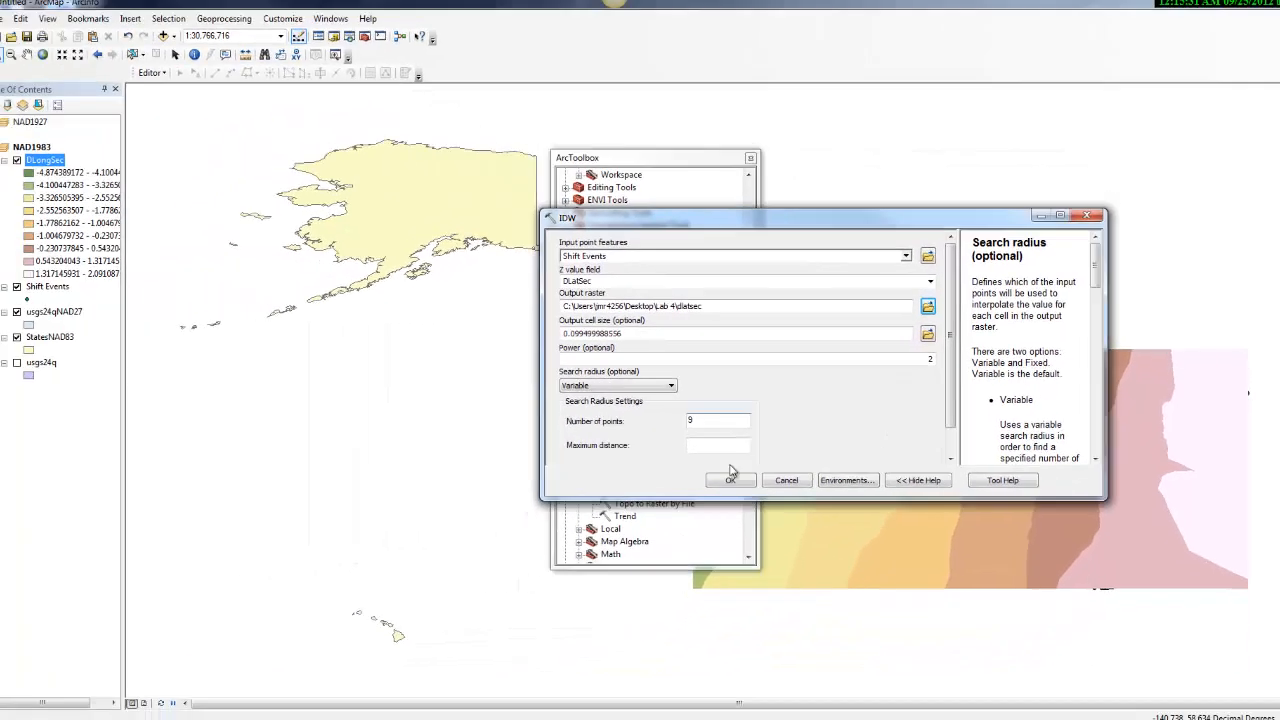
click(508, 539)
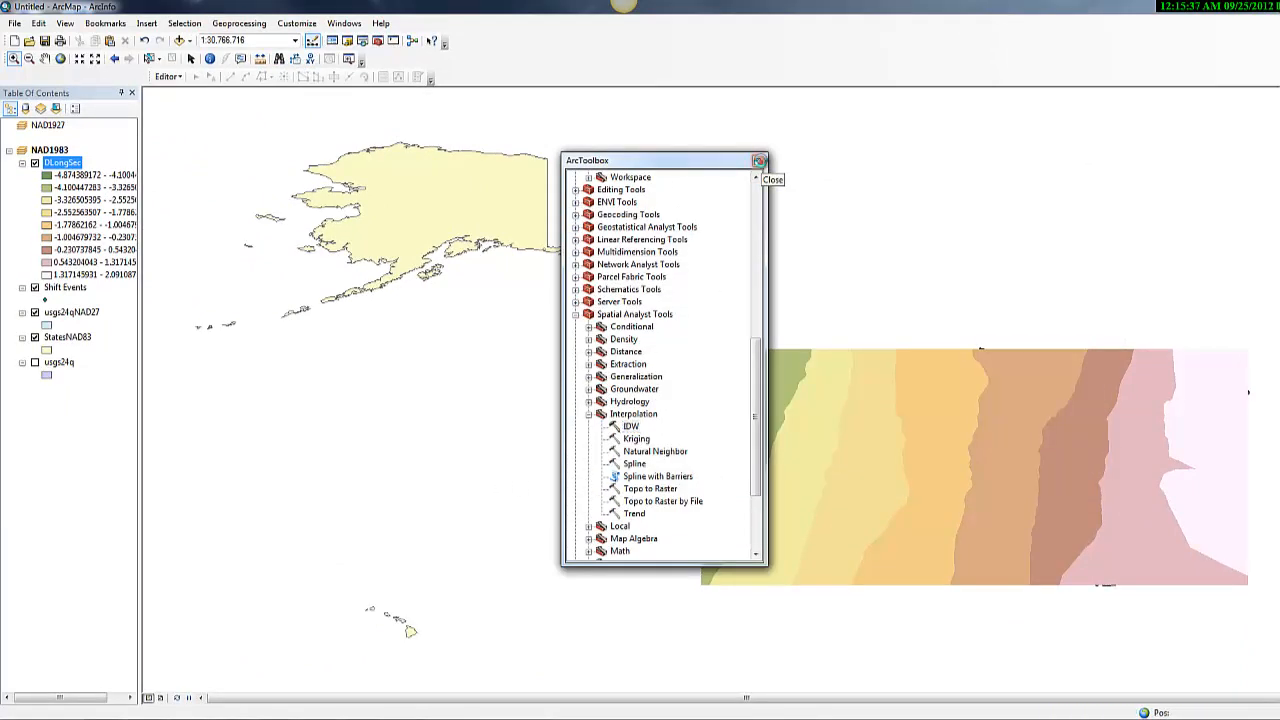
Close ArcToolbox and hide the DLongSec raster layer
click(759, 161)
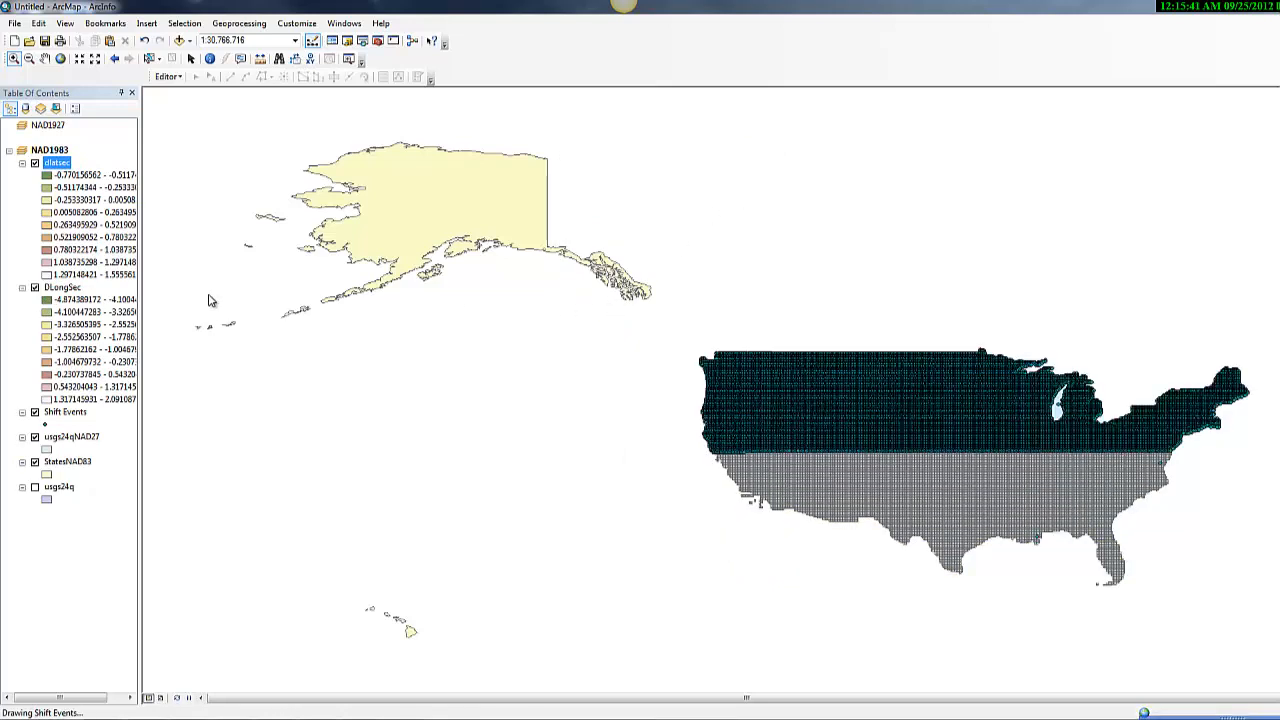
click(35, 289)
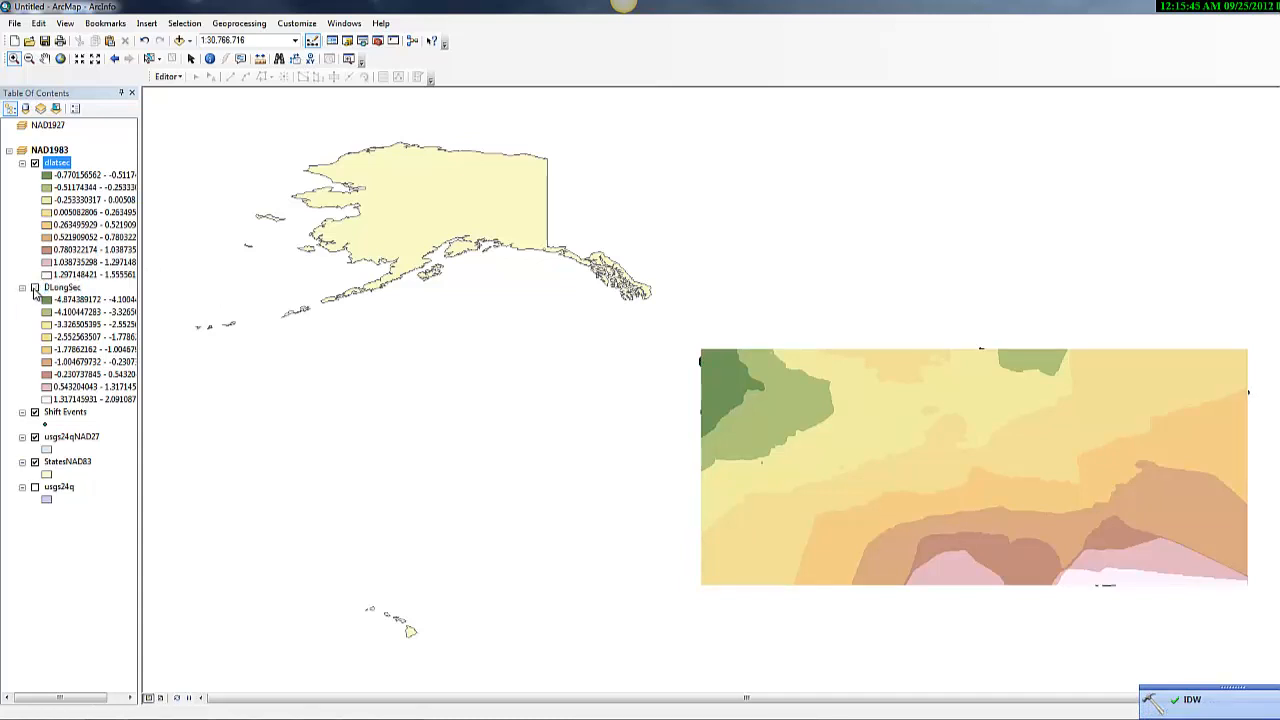